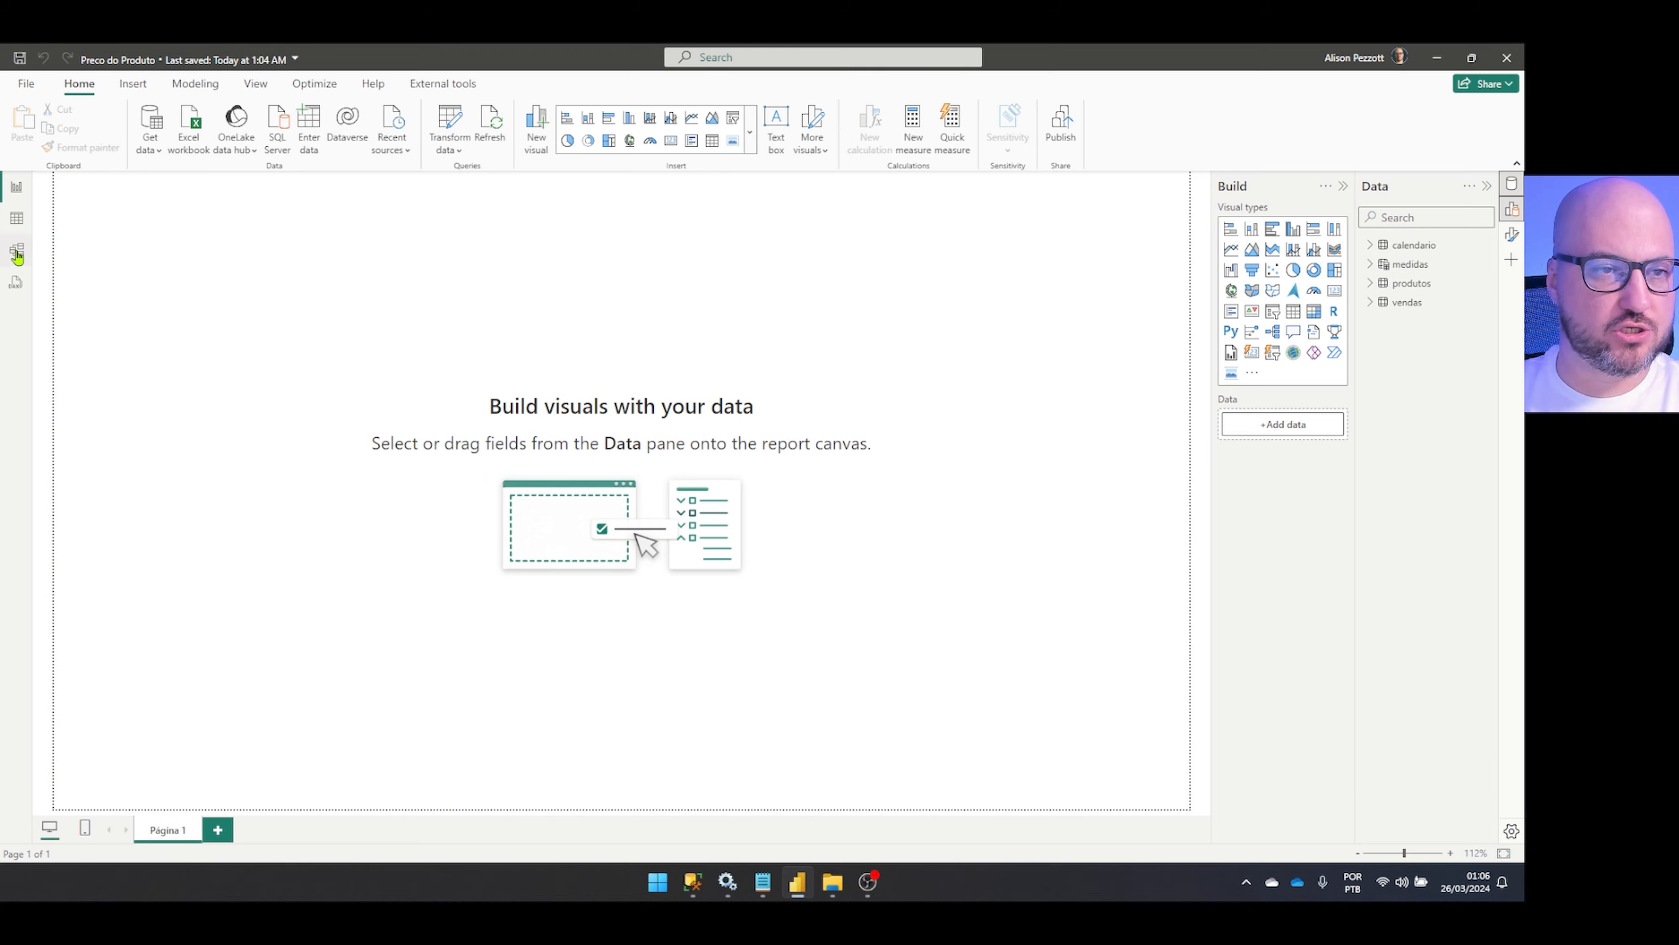
Review the model's table relationships and examine the venda_id, data_venda, produto_id and quantidade columns of the vendas table
left_click(17, 251)
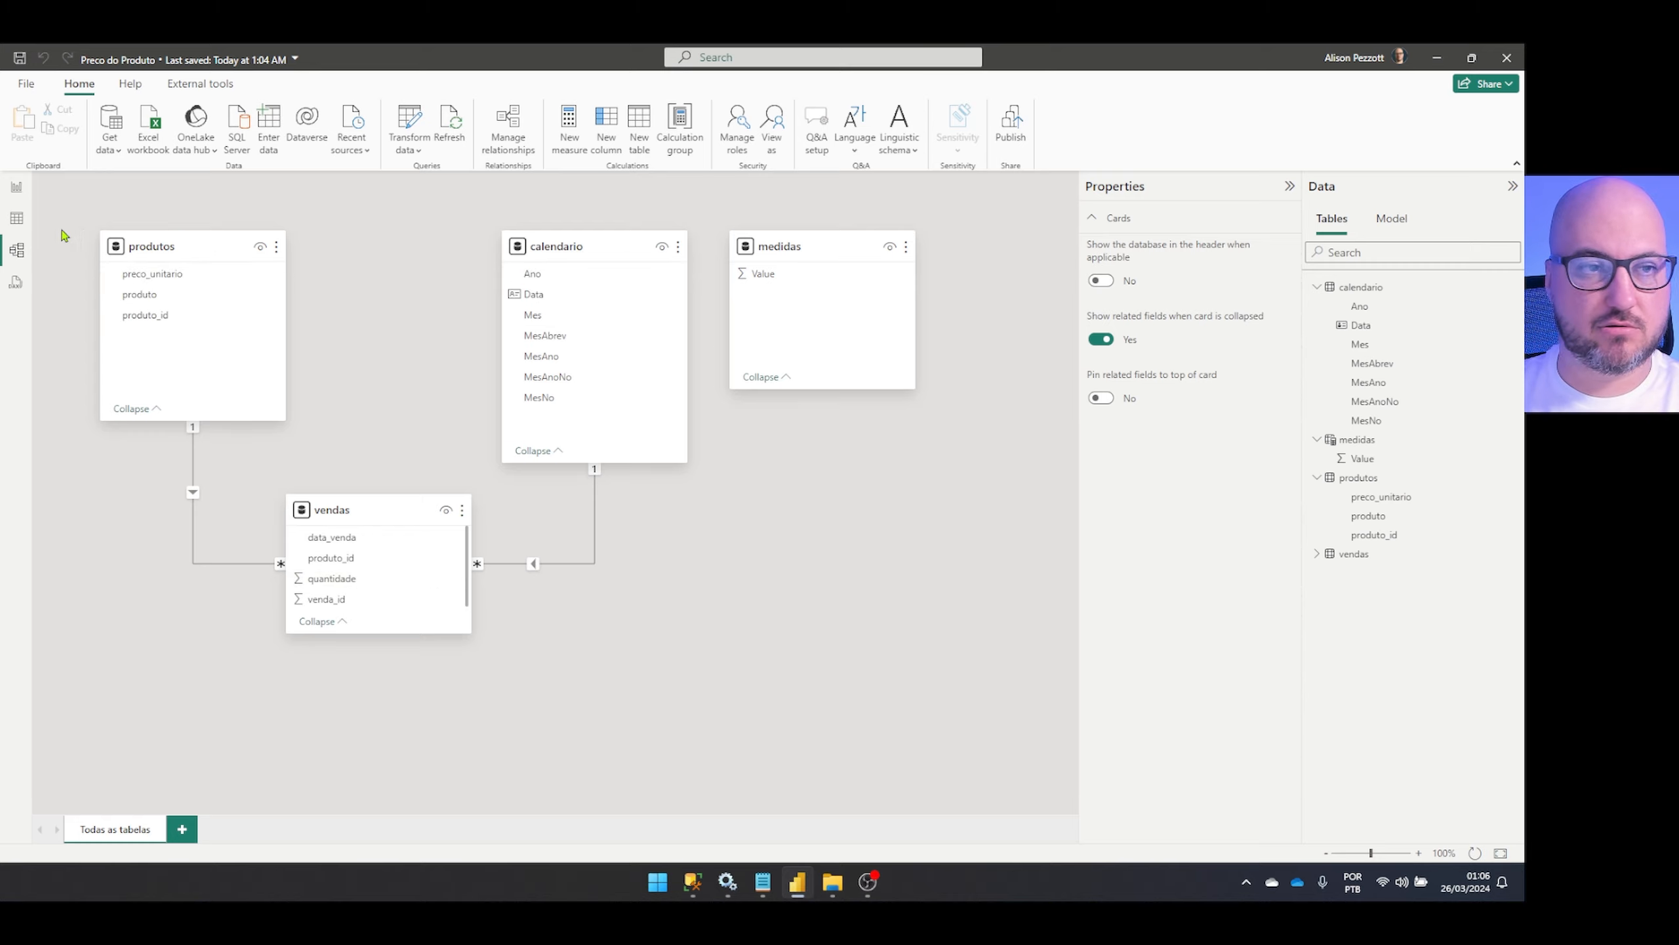
left_click(16, 218)
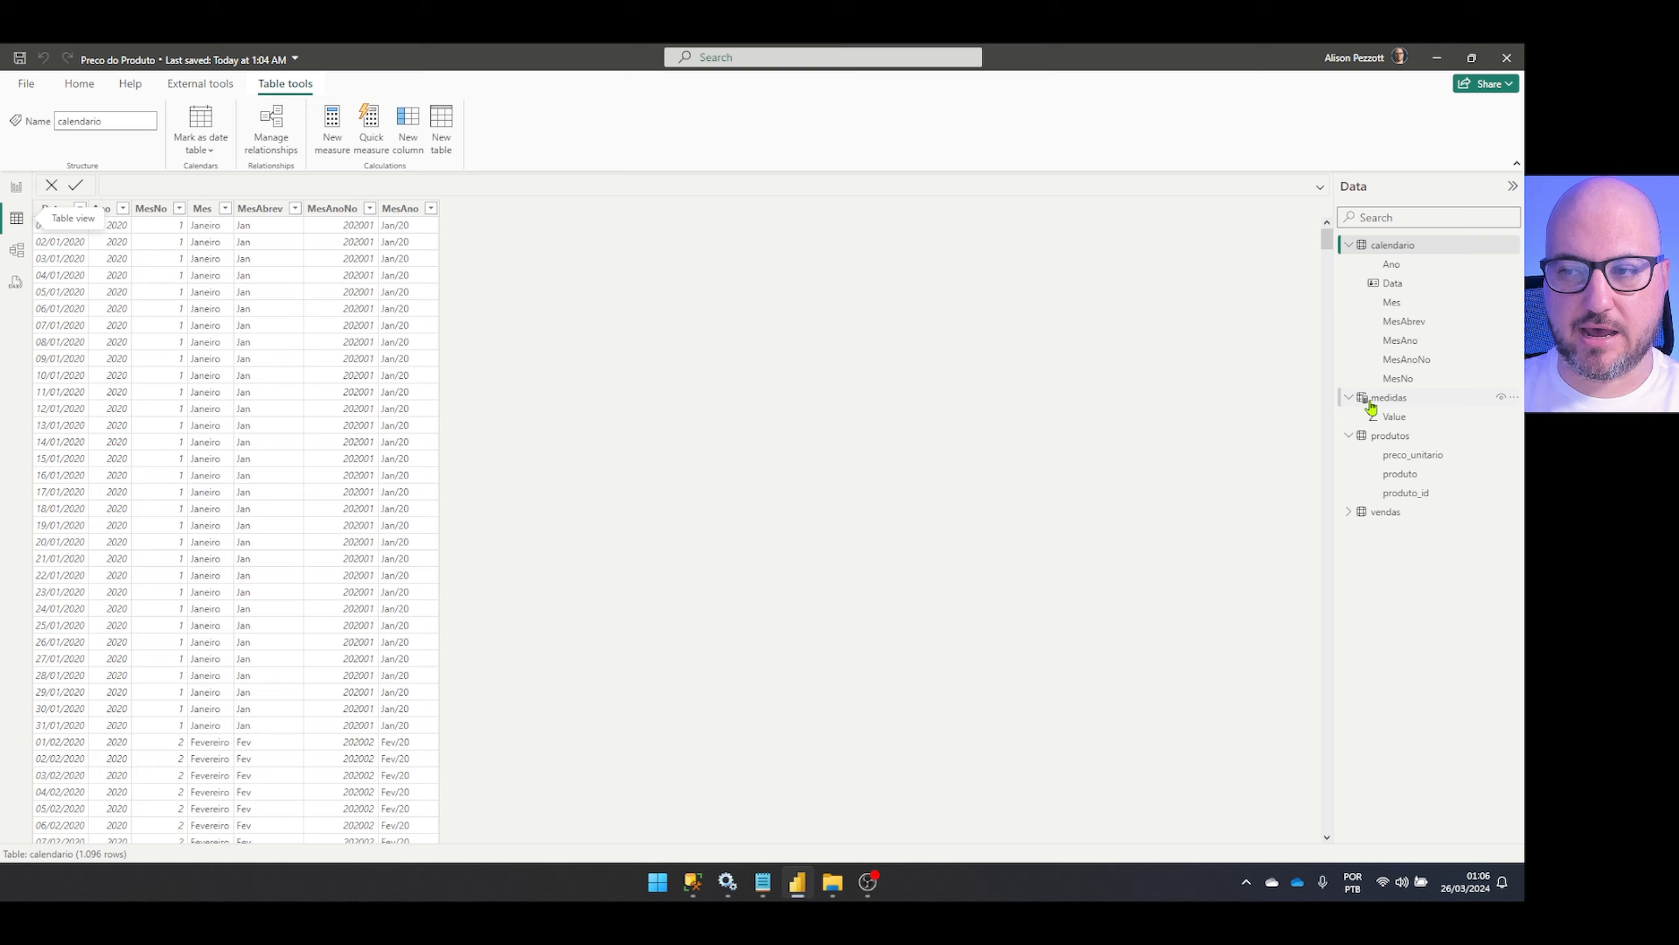
left_click(1388, 513)
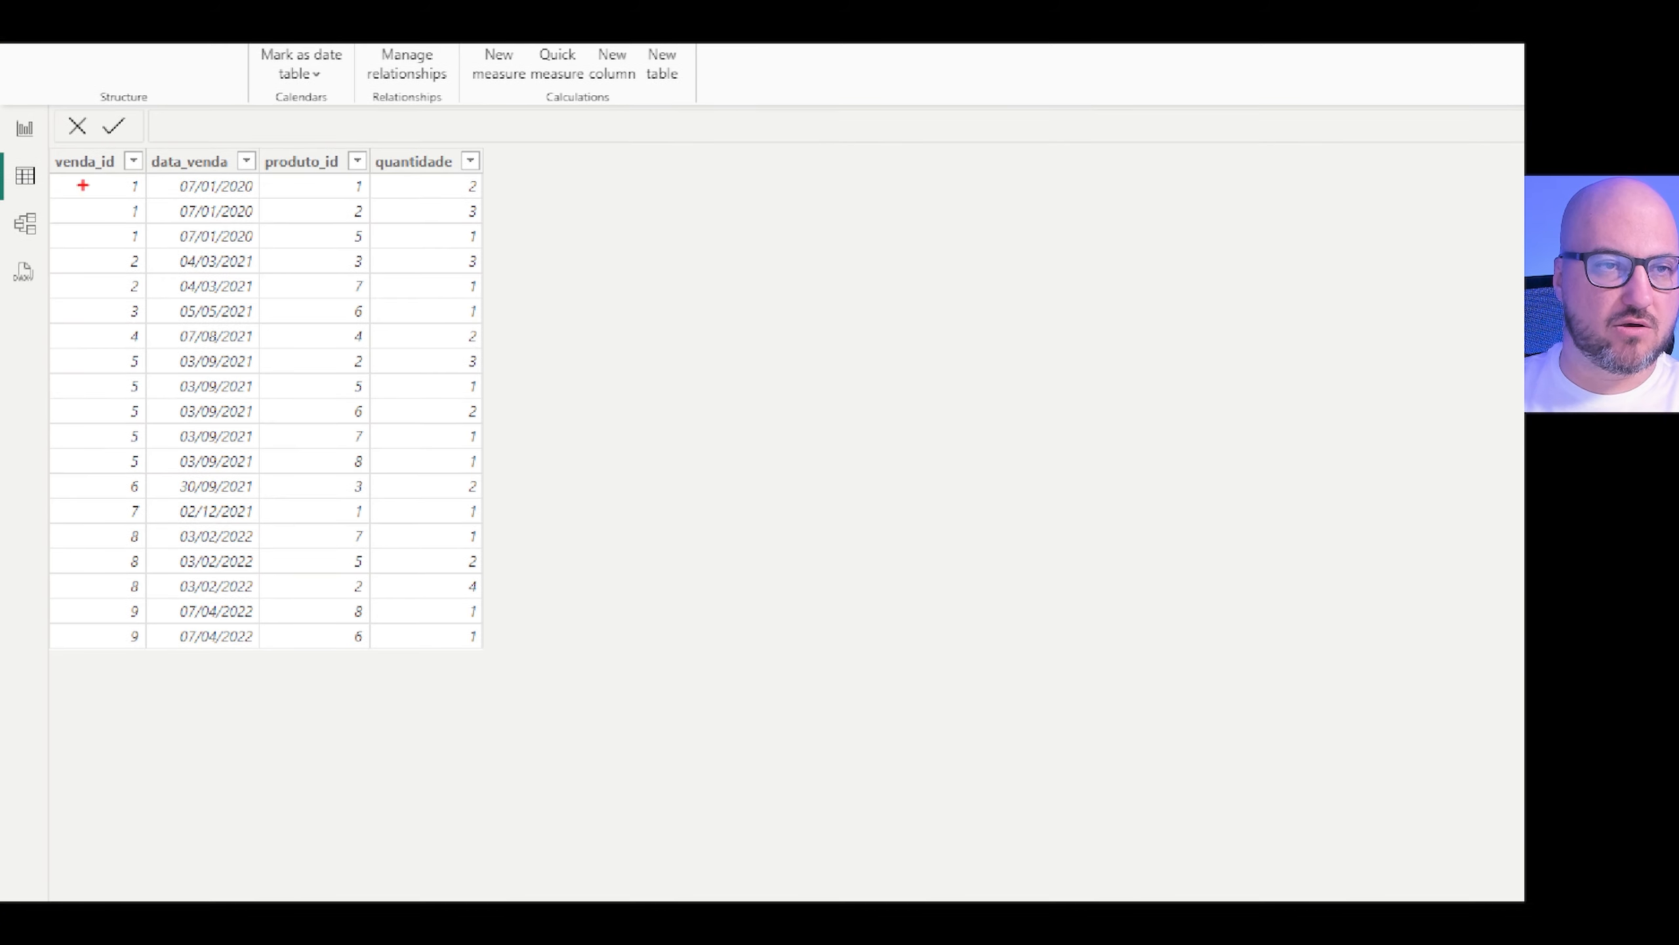
left_click_drag(107, 150, 67, 75)
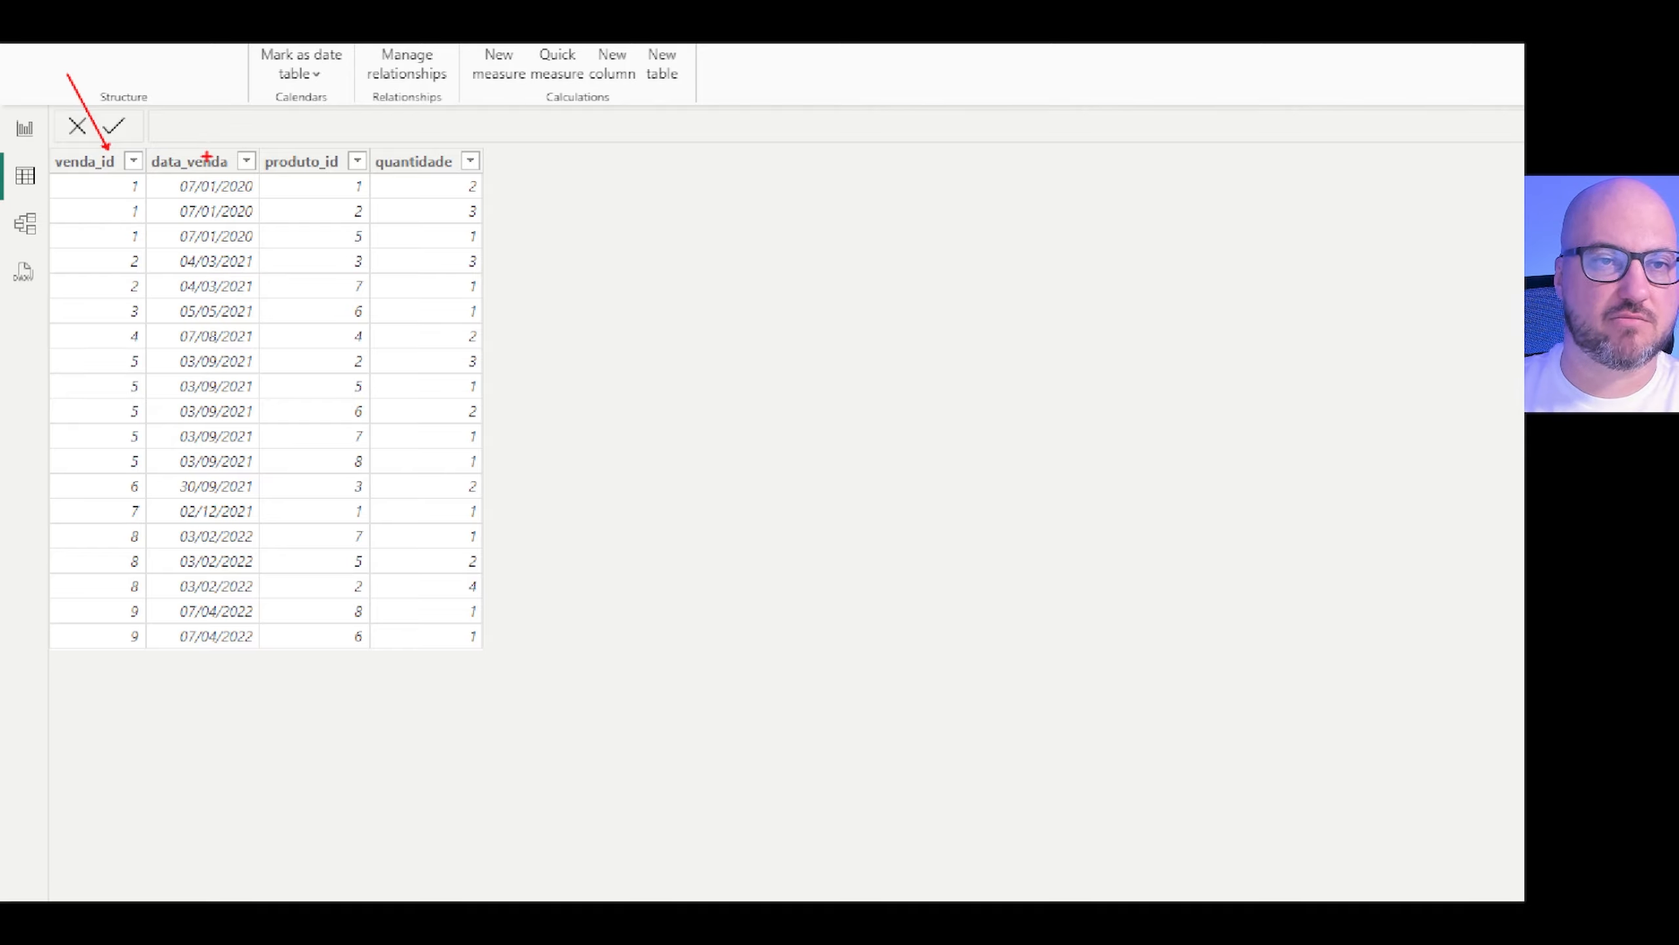
left_click_drag(213, 144, 200, 69)
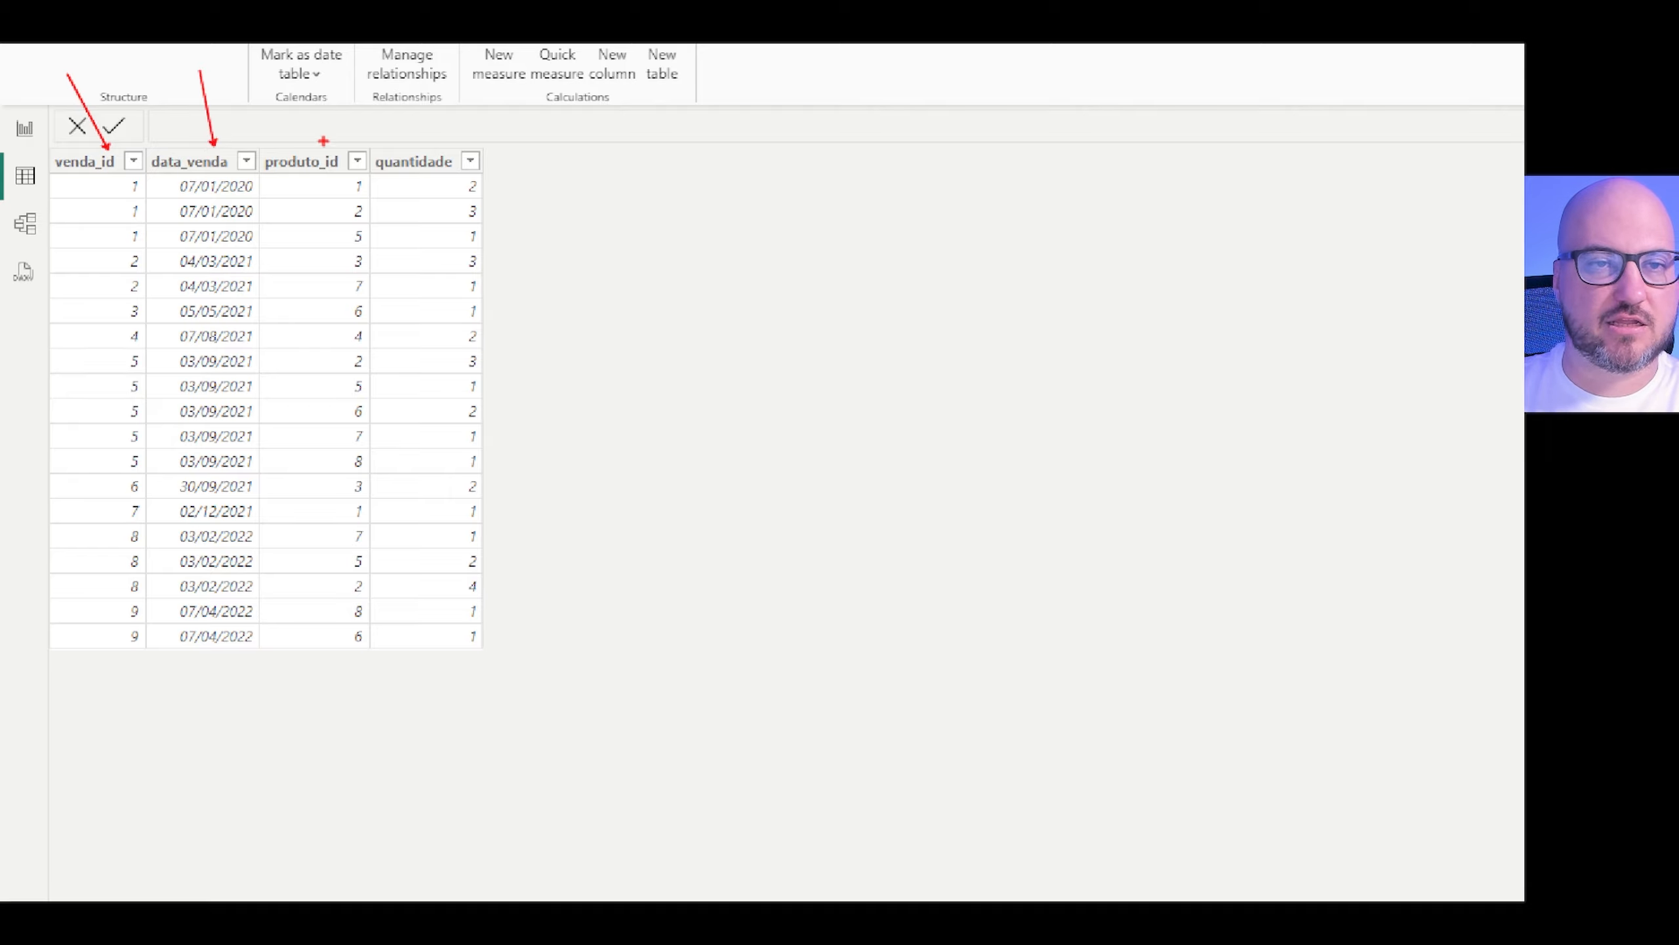
left_click_drag(328, 151, 386, 68)
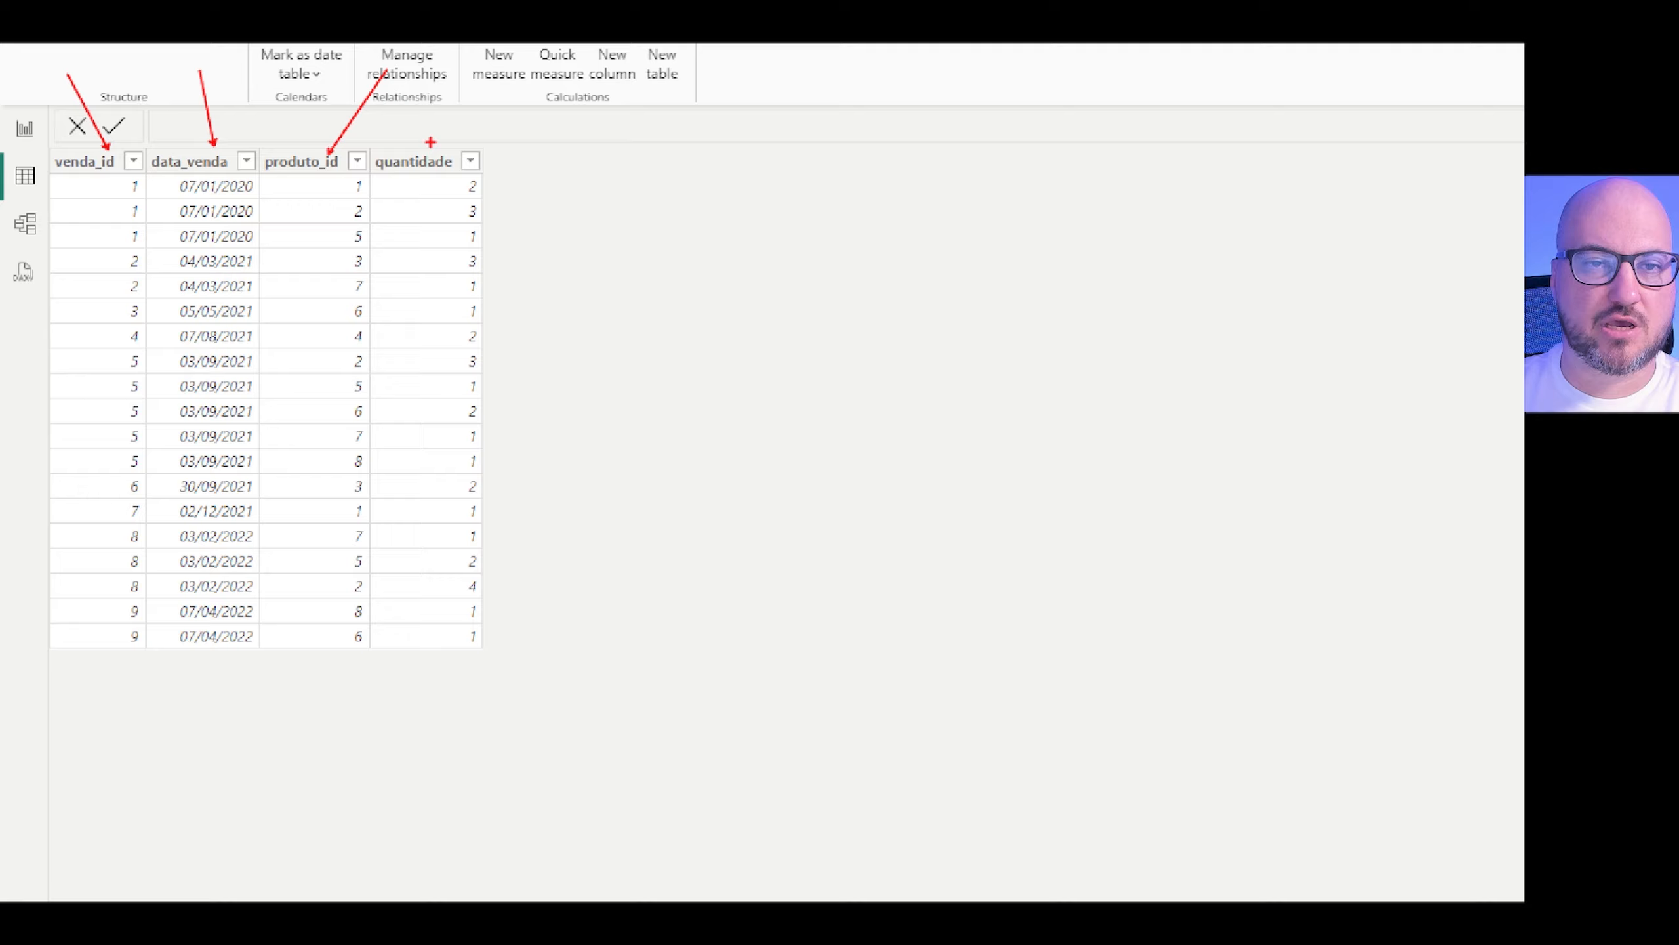
left_click_drag(430, 141, 526, 72)
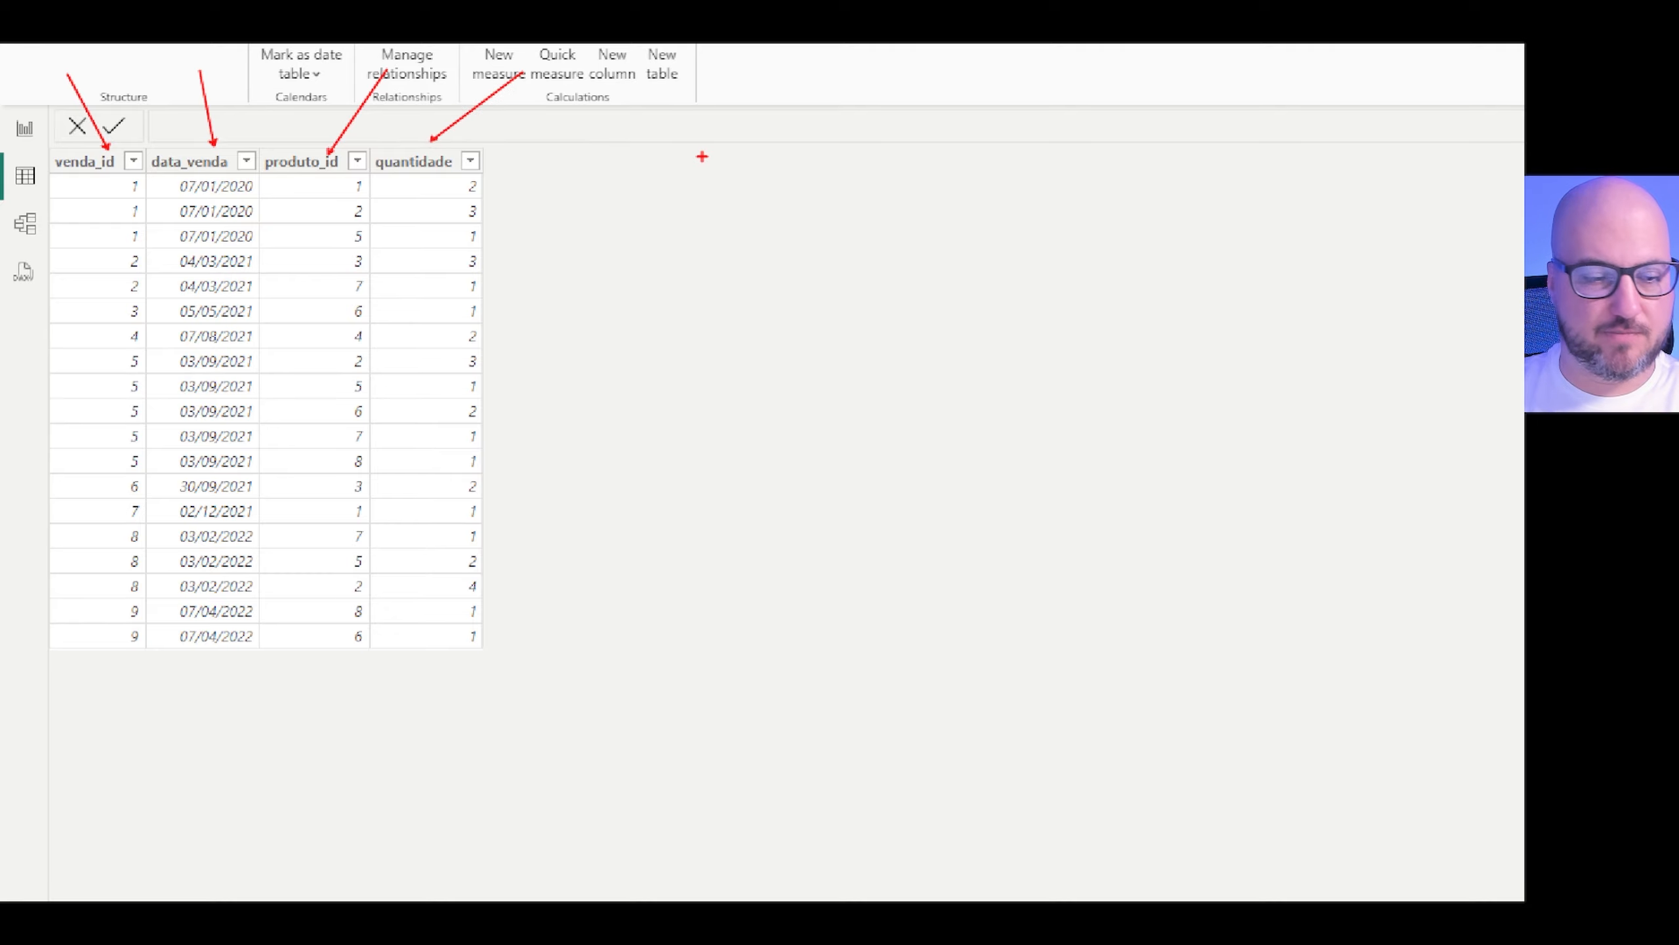
key("Escape")
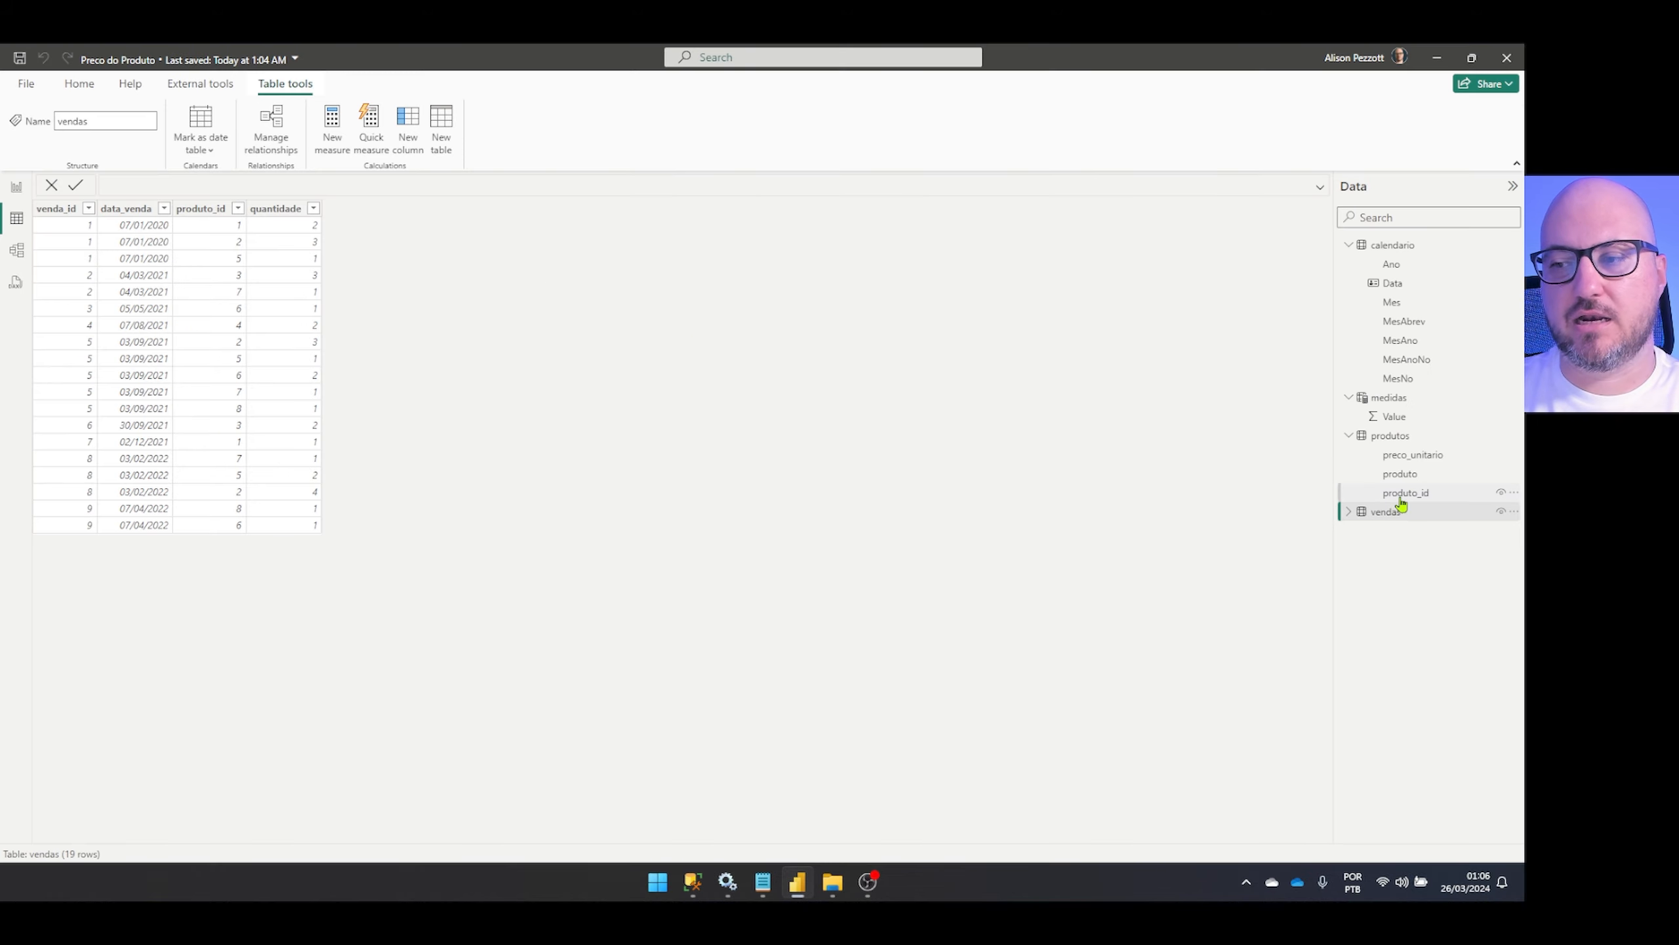
Examine the produto_id, produto and preco_unitario columns of the produtos table
left_click(1414, 439)
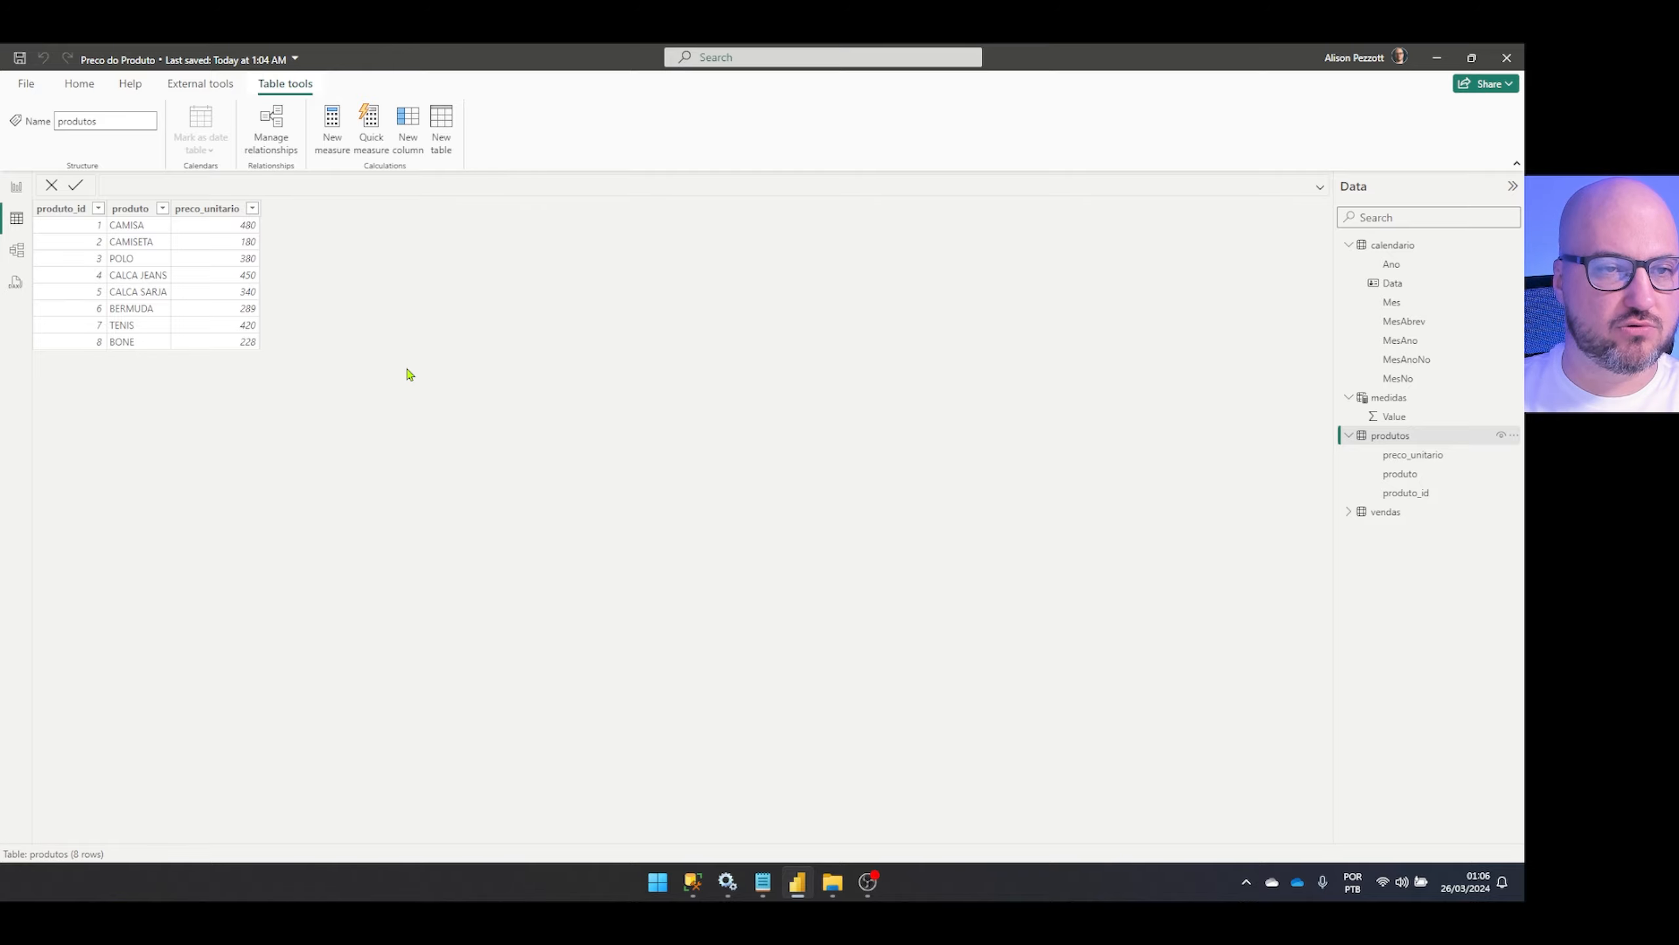
key("ctrl+1")
left_click(2, 168)
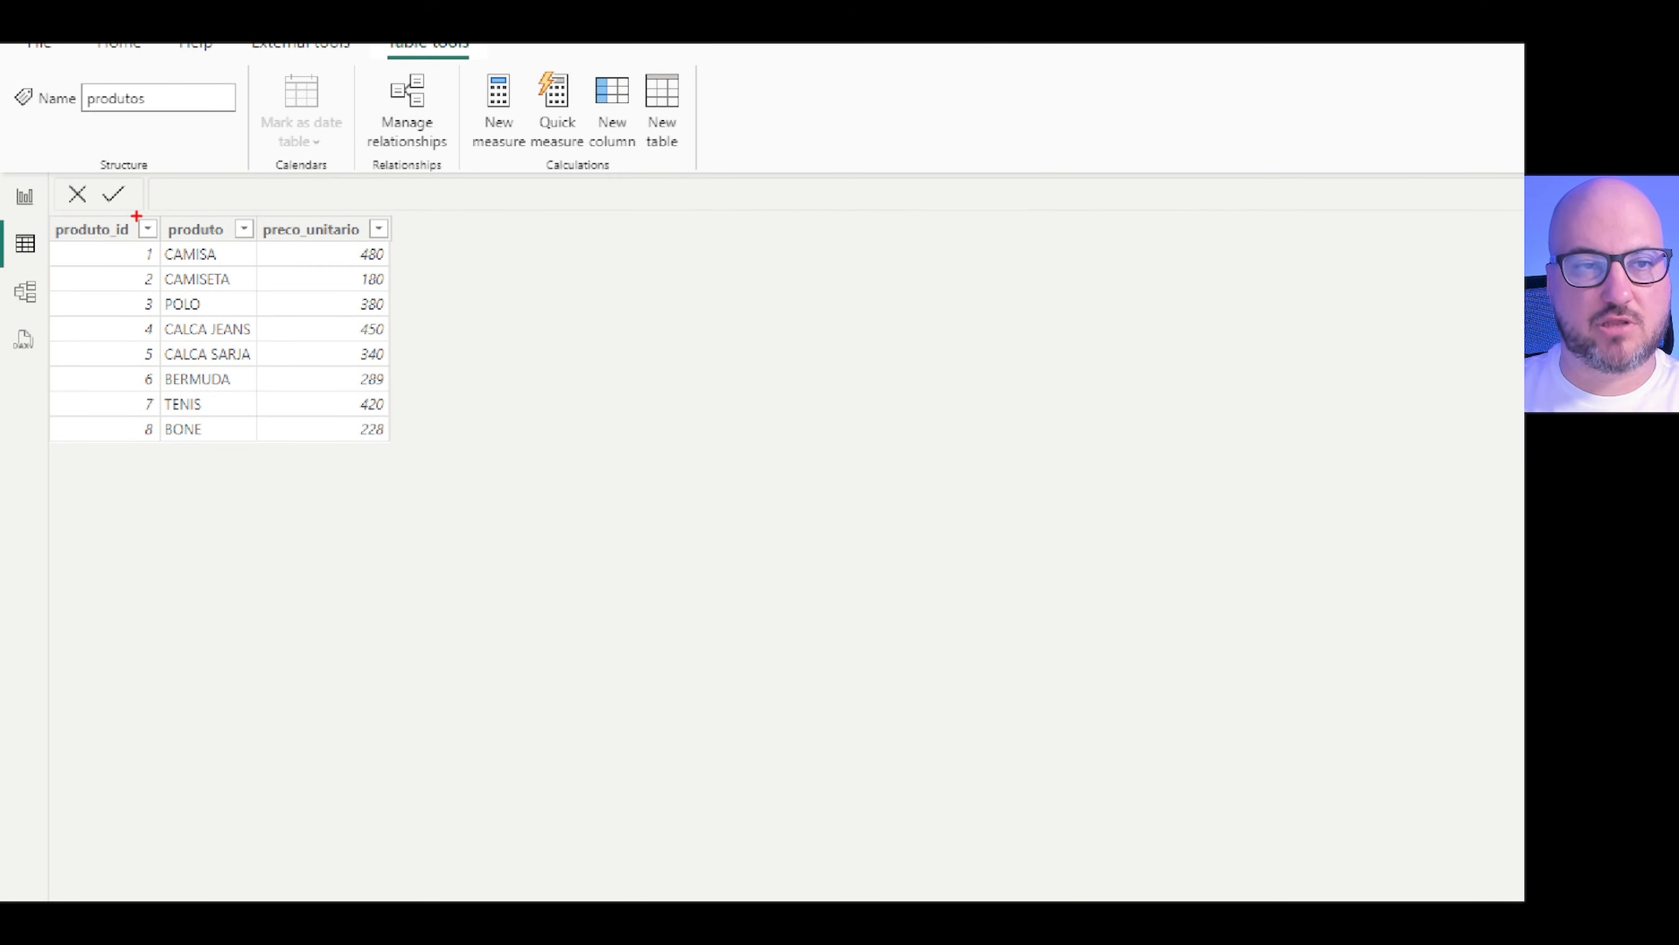
left_click_drag(65, 121, 117, 211)
mouse_move(217, 143)
left_mouse_down()
mouse_move(216, 214)
mouse_move(217, 101)
left_mouse_up()
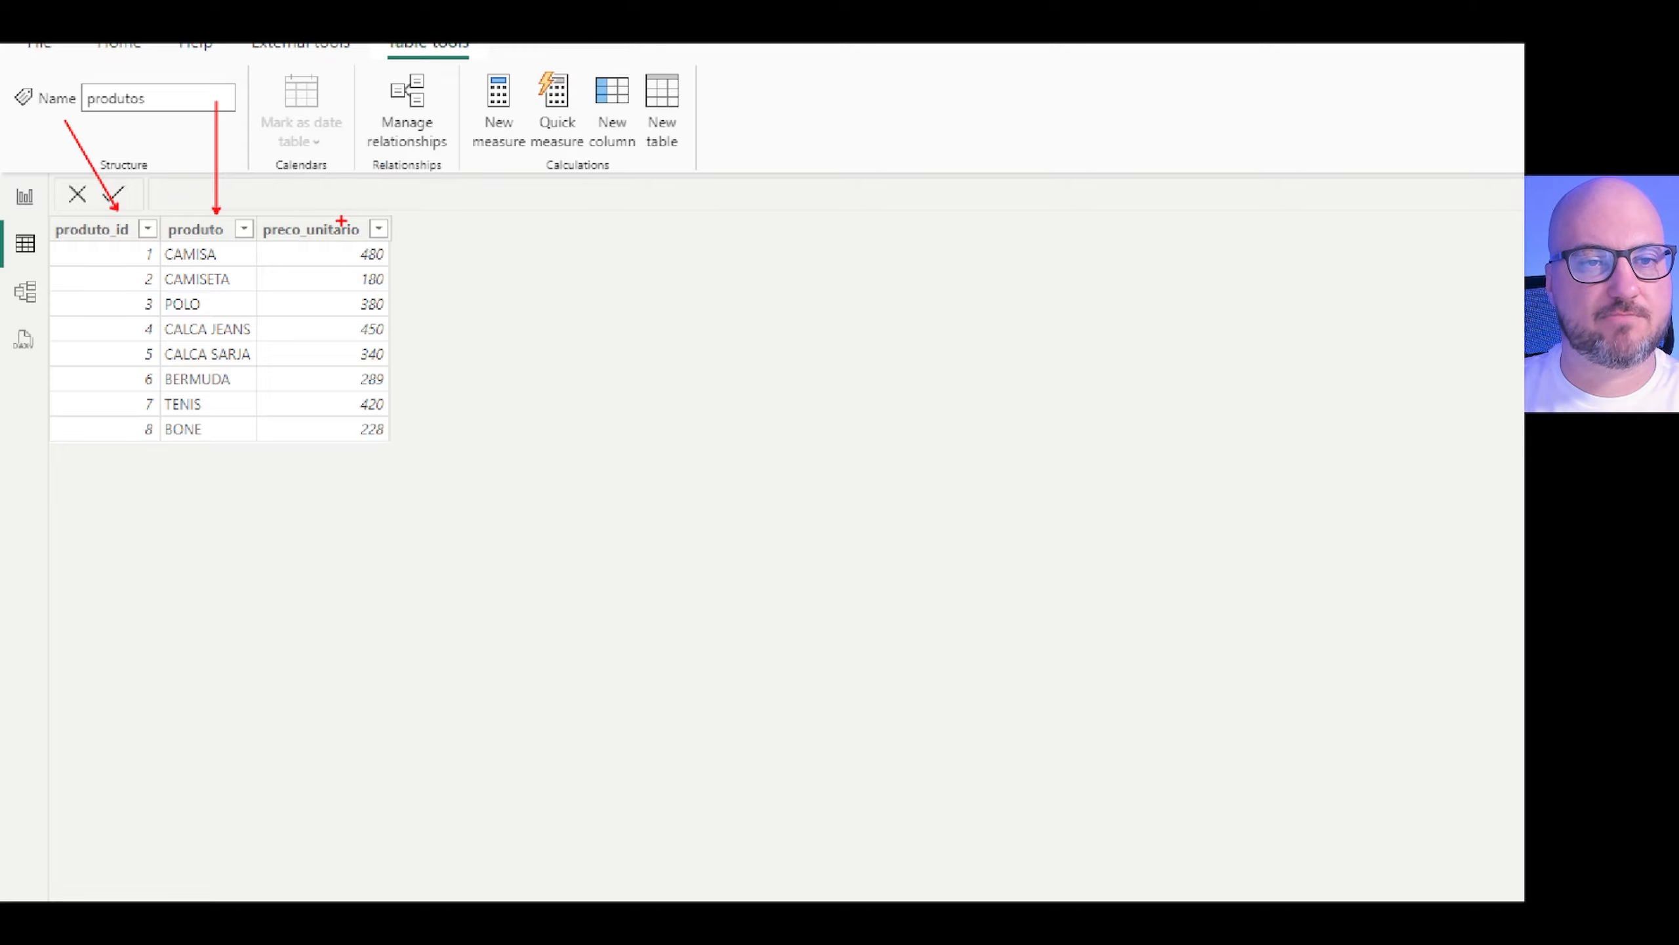
left_click_drag(341, 220, 437, 124)
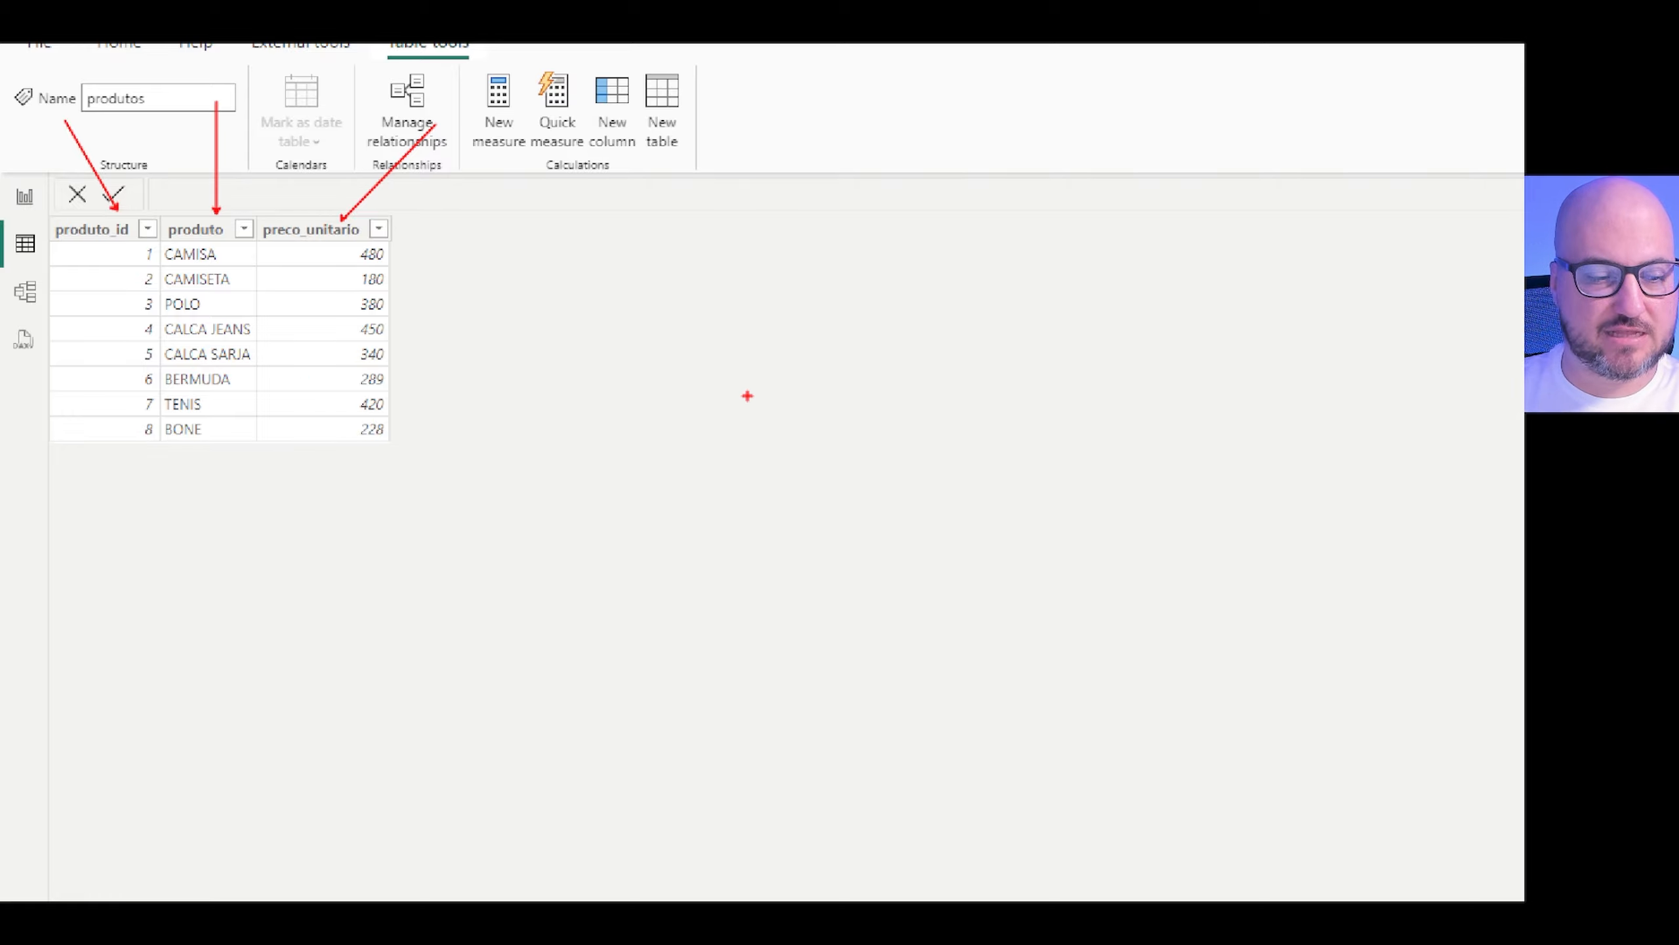
key("Escape")
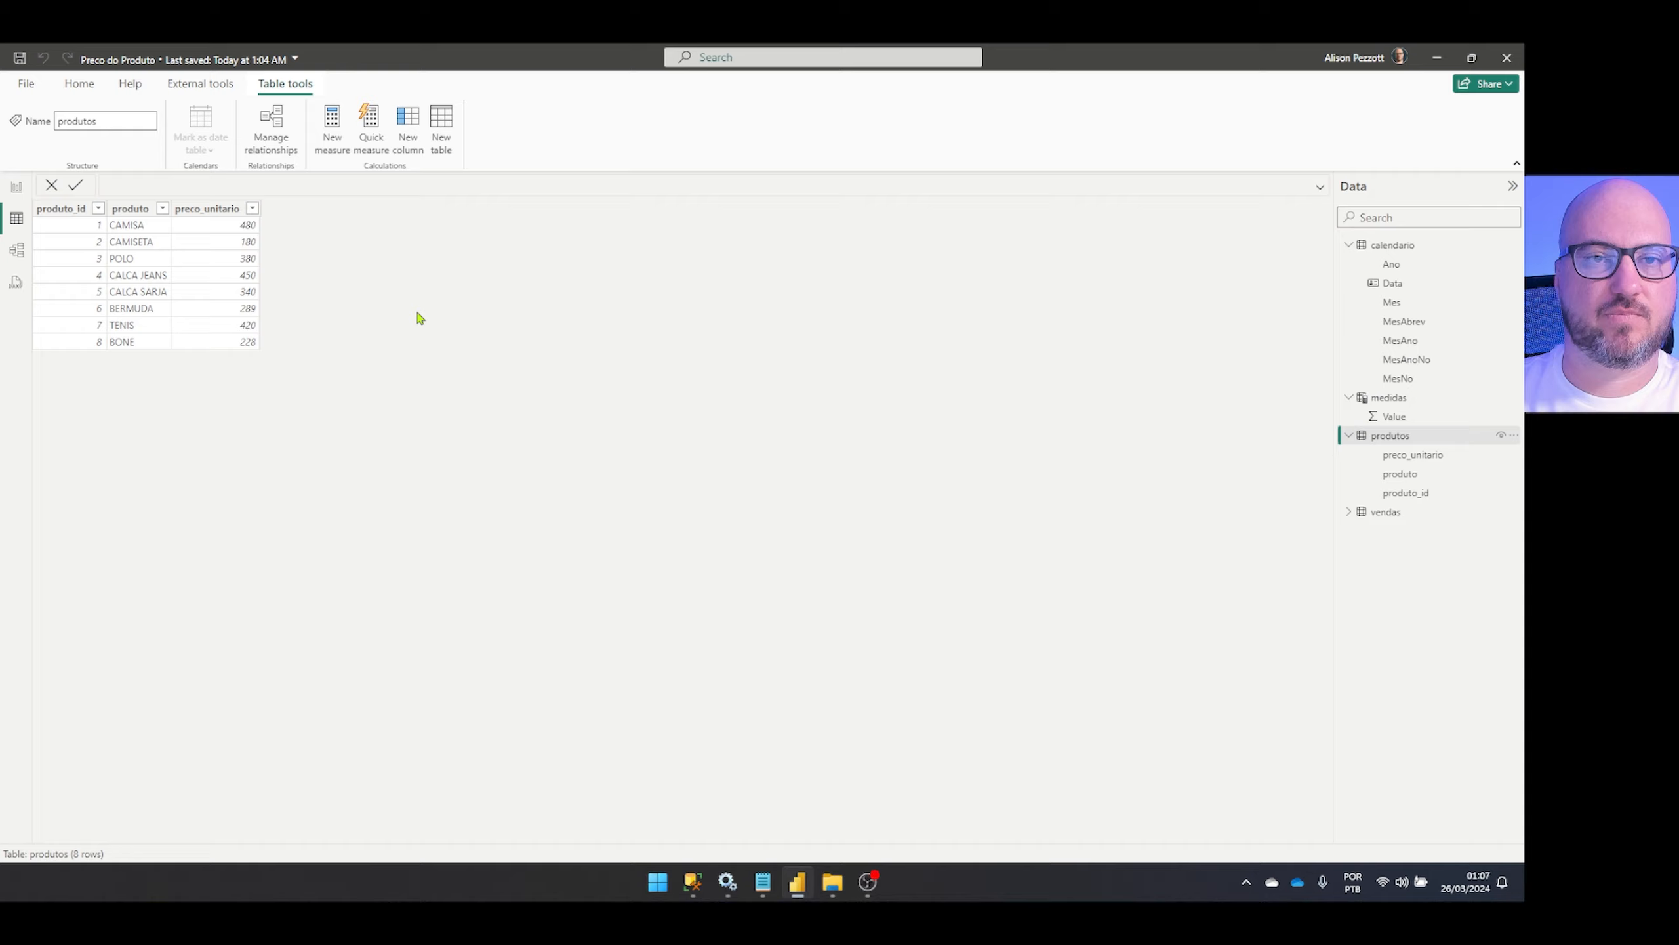
Create a new measure in the medidas table from the report view and name it Faturamento
left_click(16, 186)
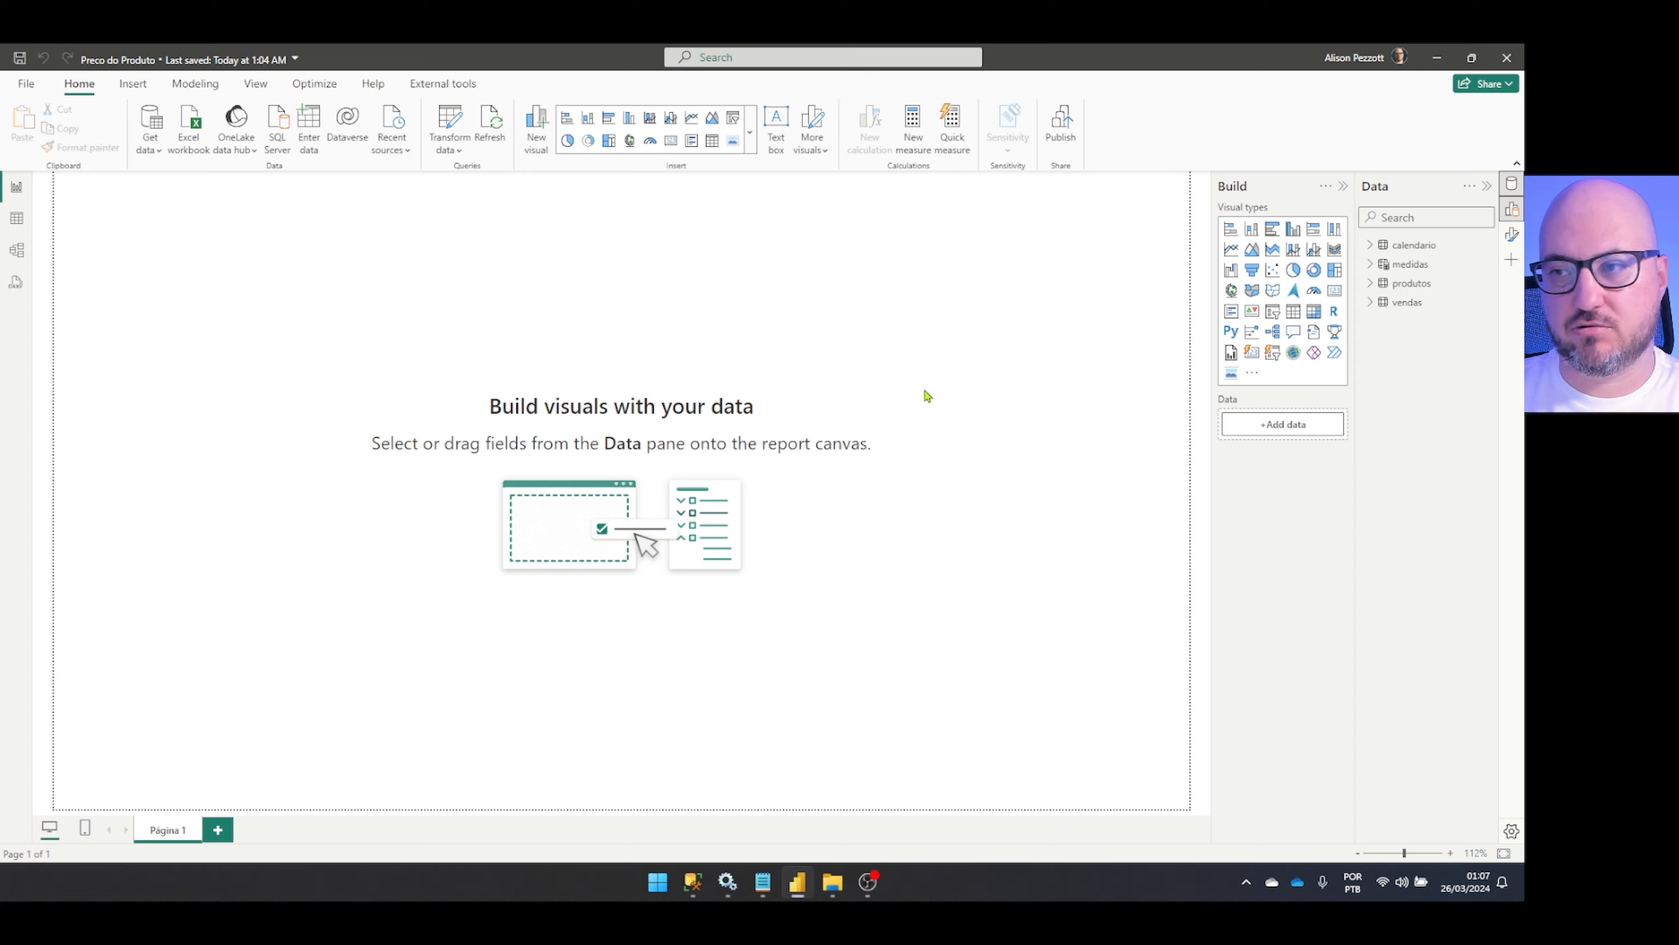
left_click(1480, 270)
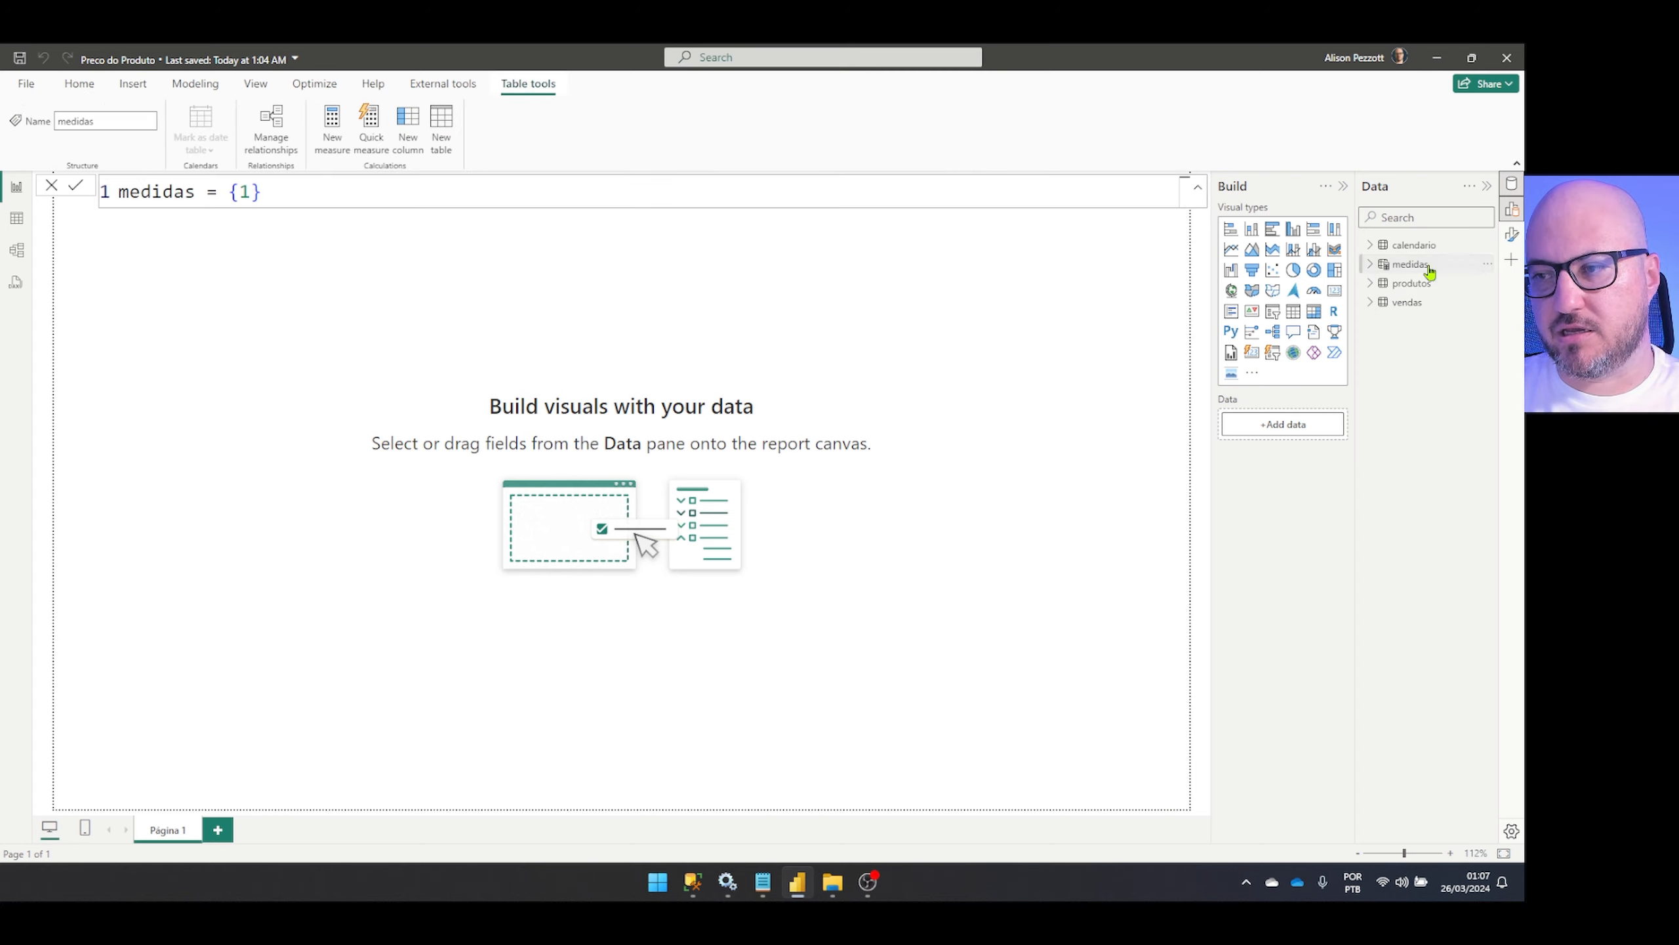
right_click(1425, 265)
left_click(1346, 295)
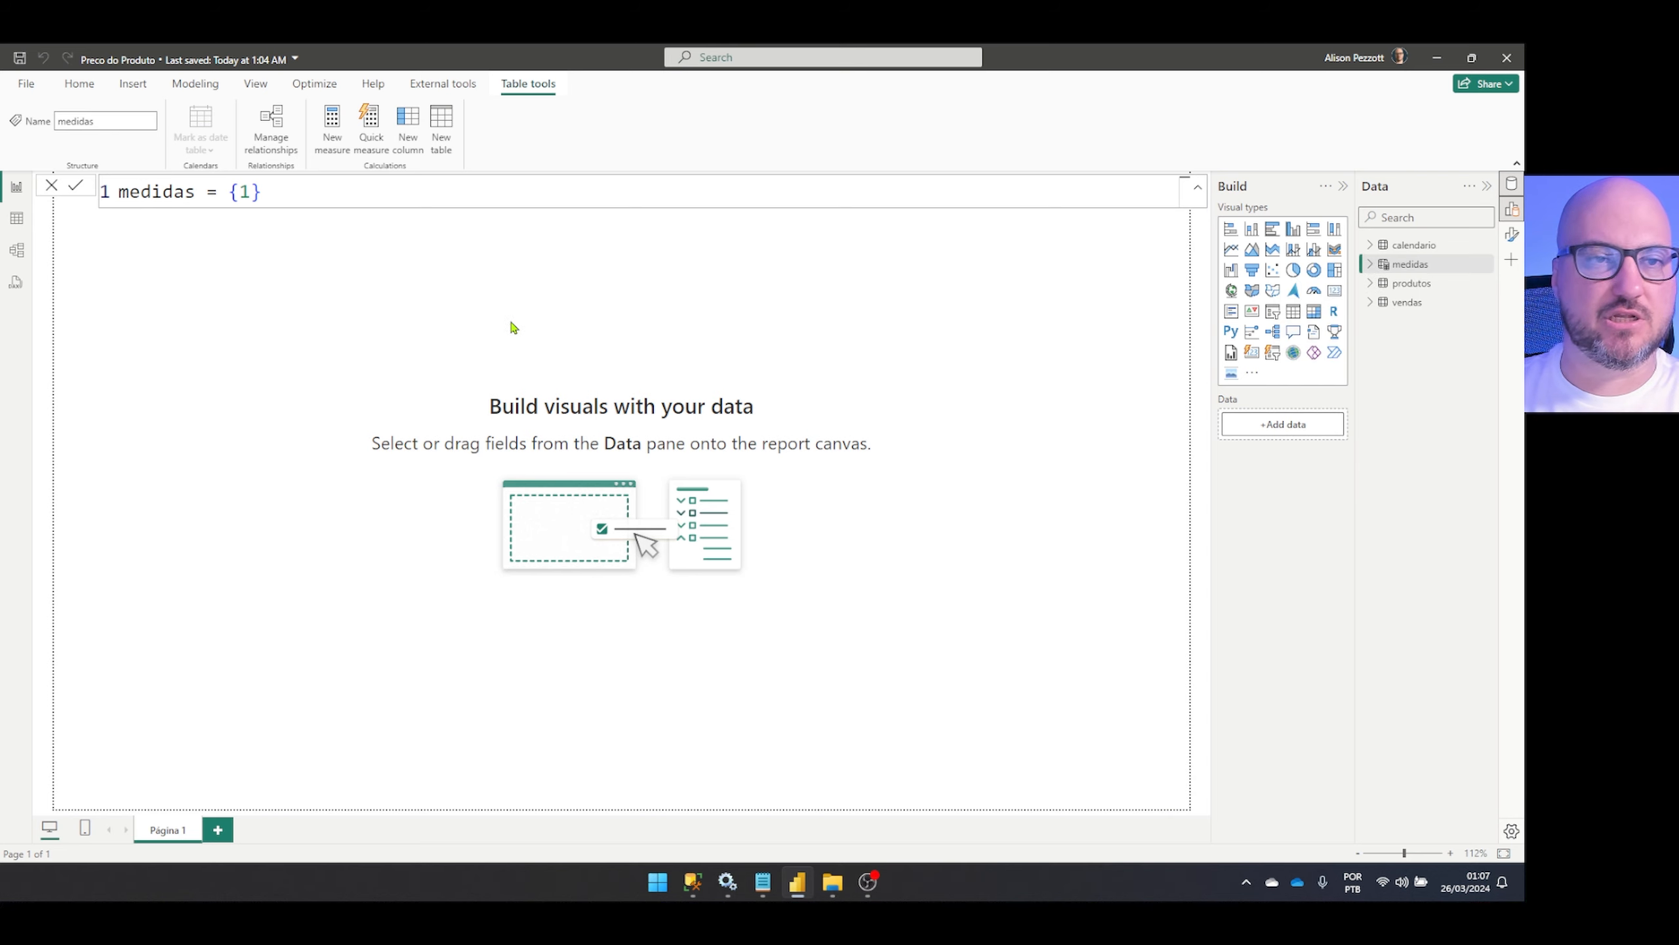
type("Fa")
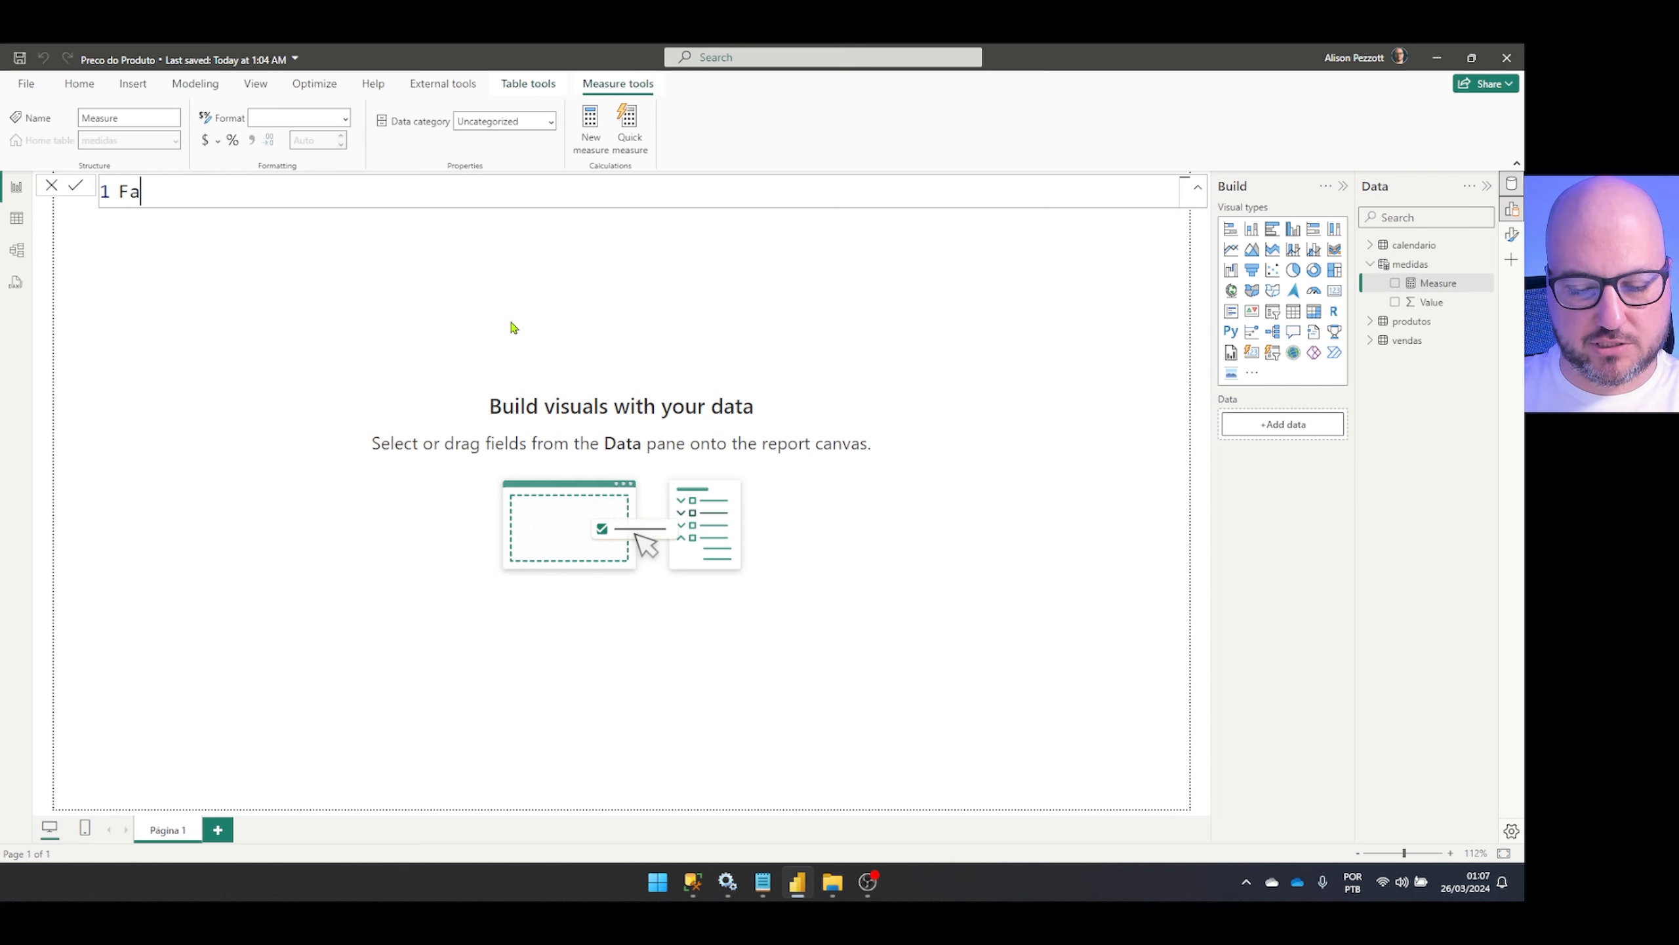
type("turamento =")
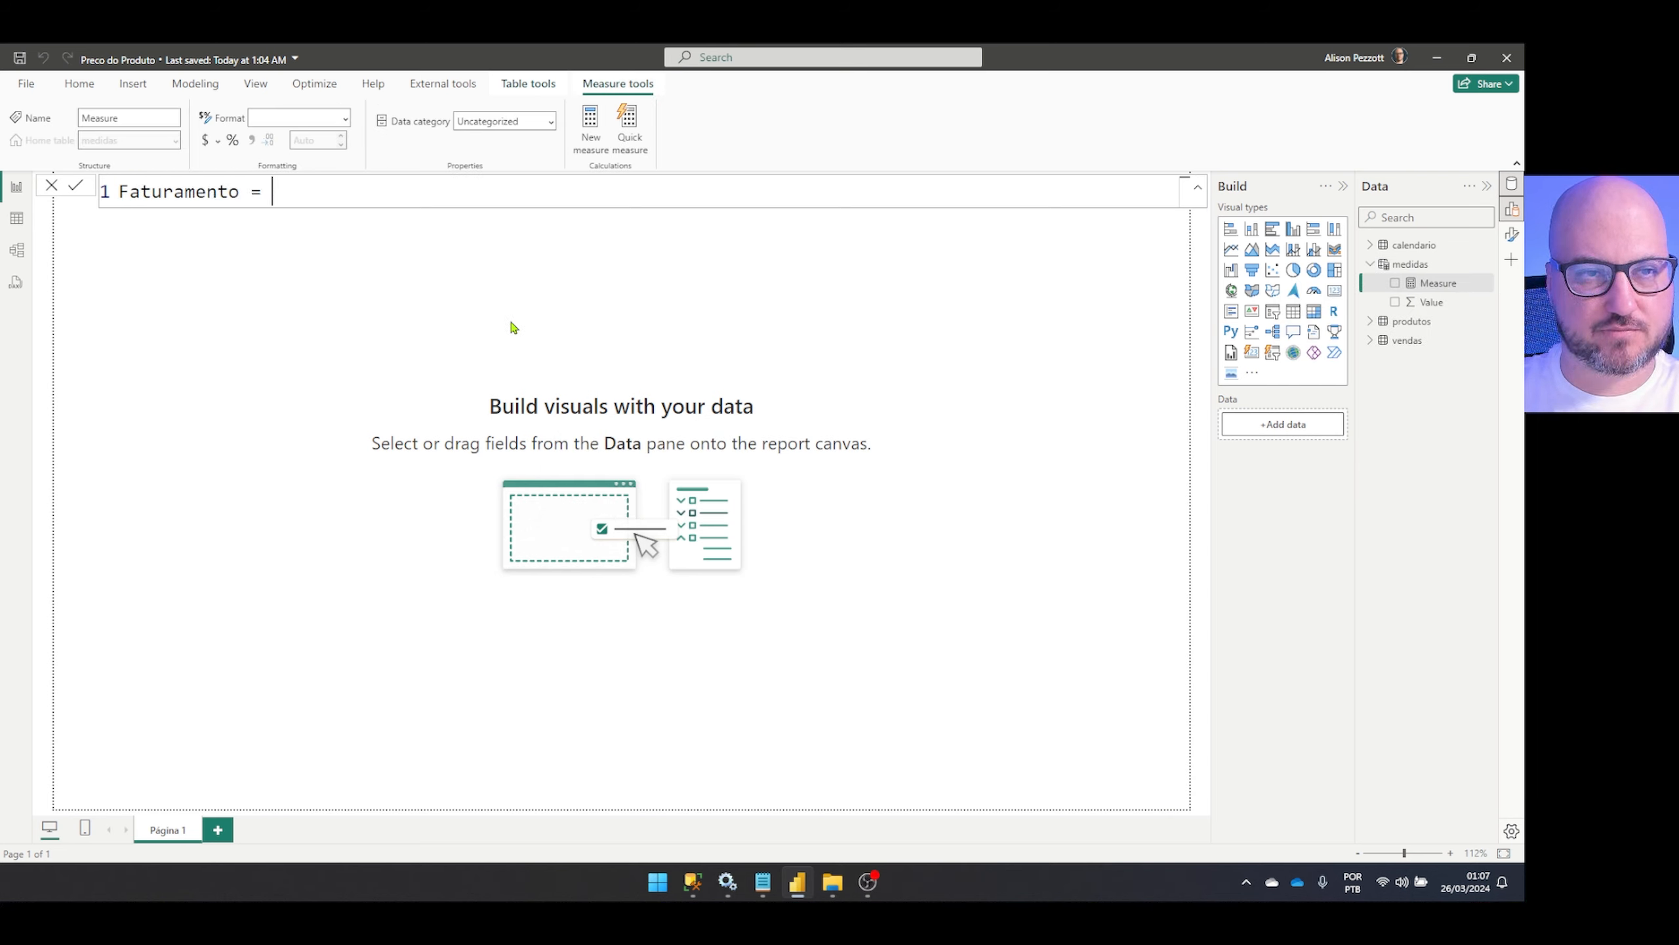
key("shift+Return")
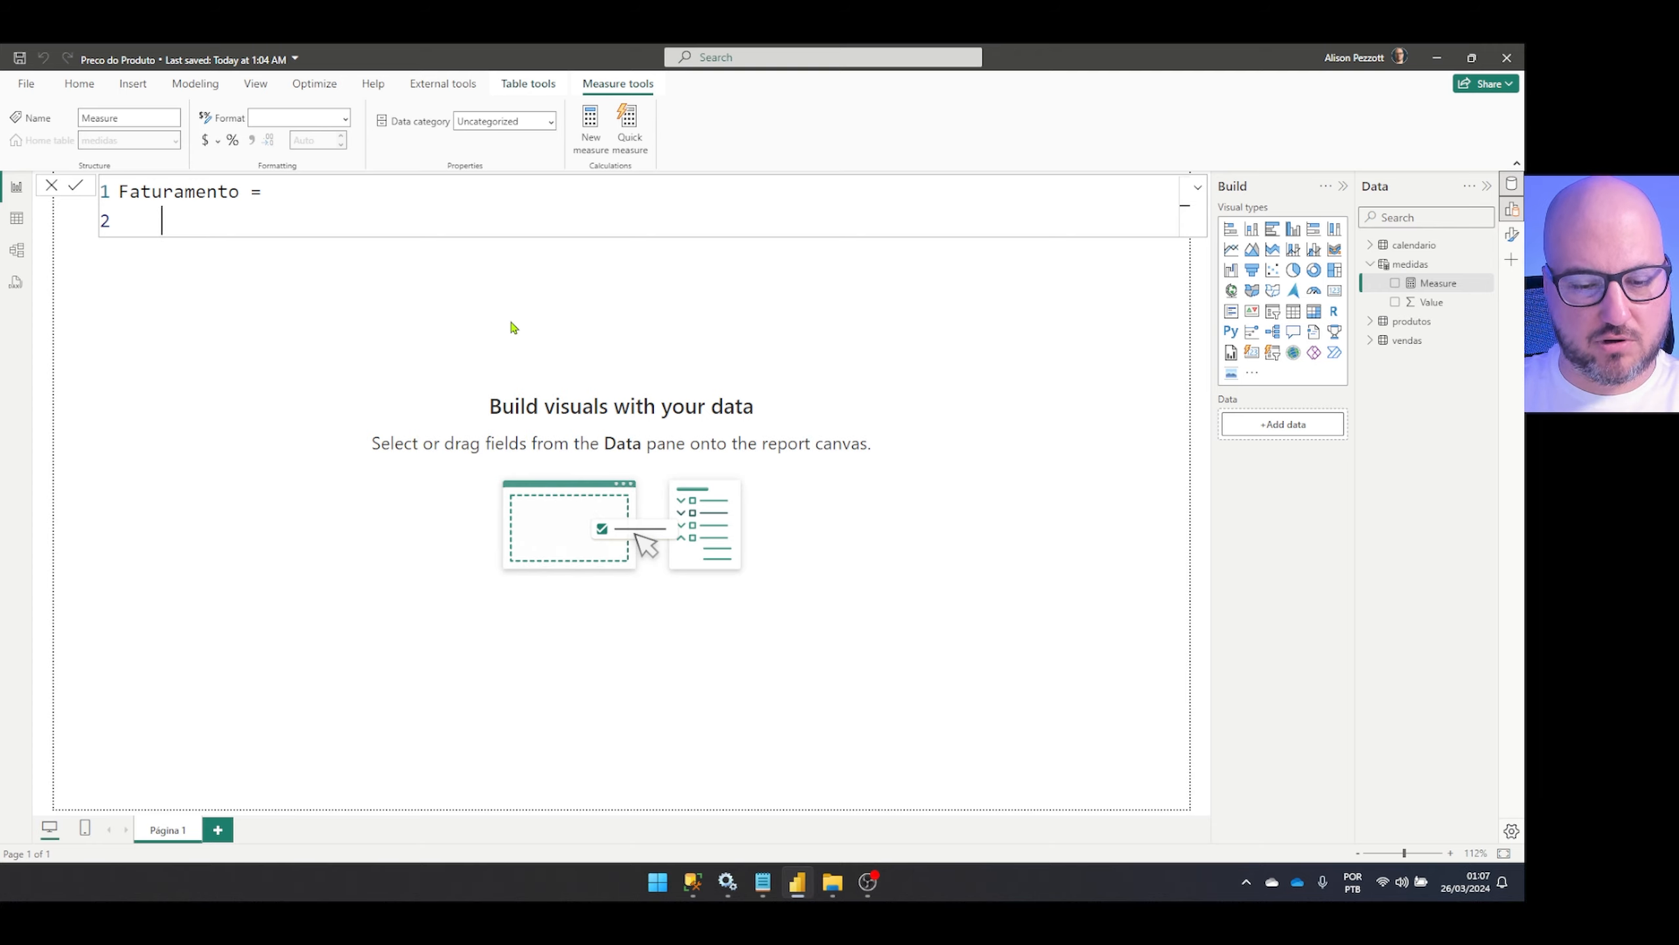
Write a multi-line SUMX expression that iterates over the vendas table and evaluates vendas[quantidade]
type("SUMX(")
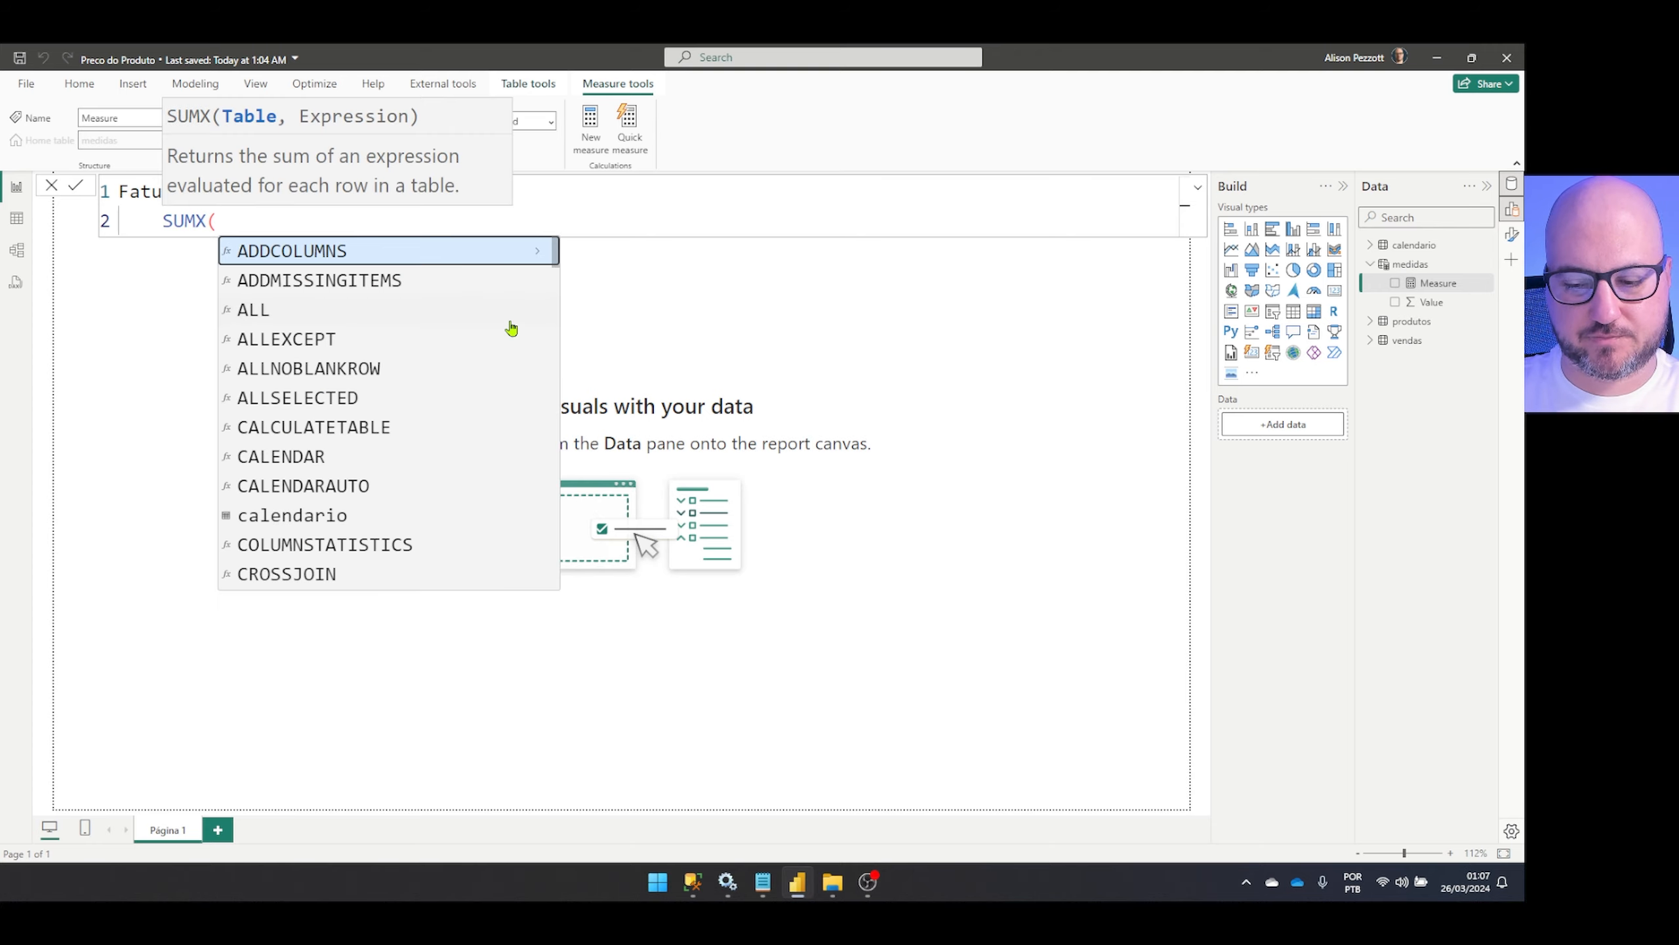
type(")")
key("Left")
key("Left")
key("Right")
key("shift+Return")
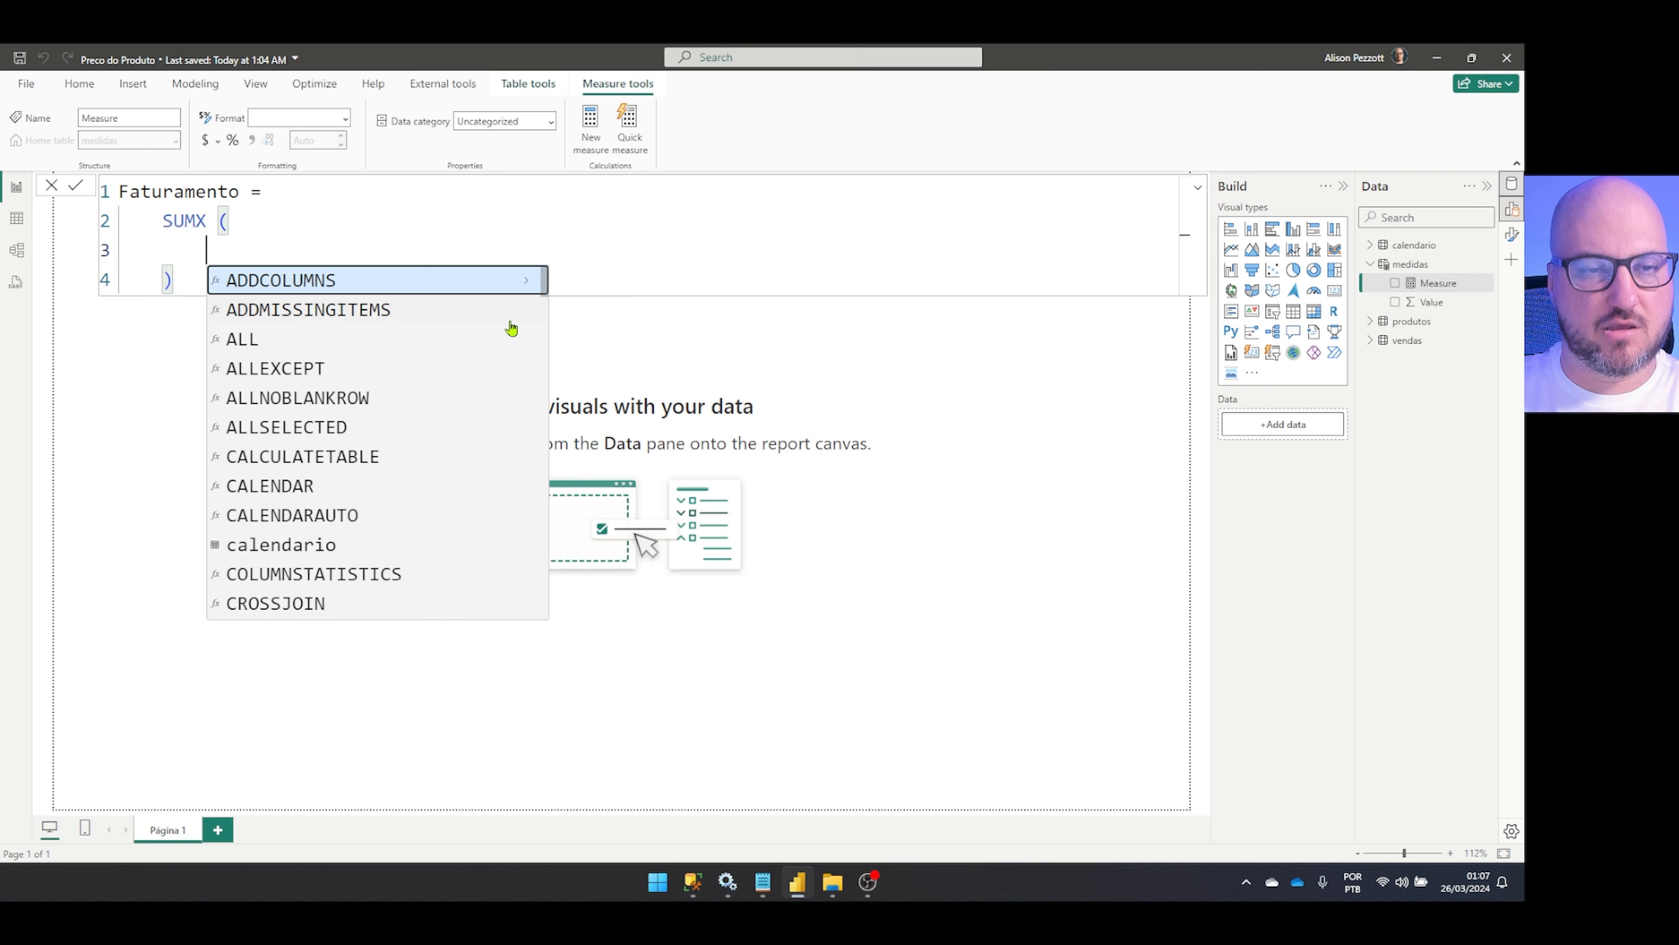
type("vendas,")
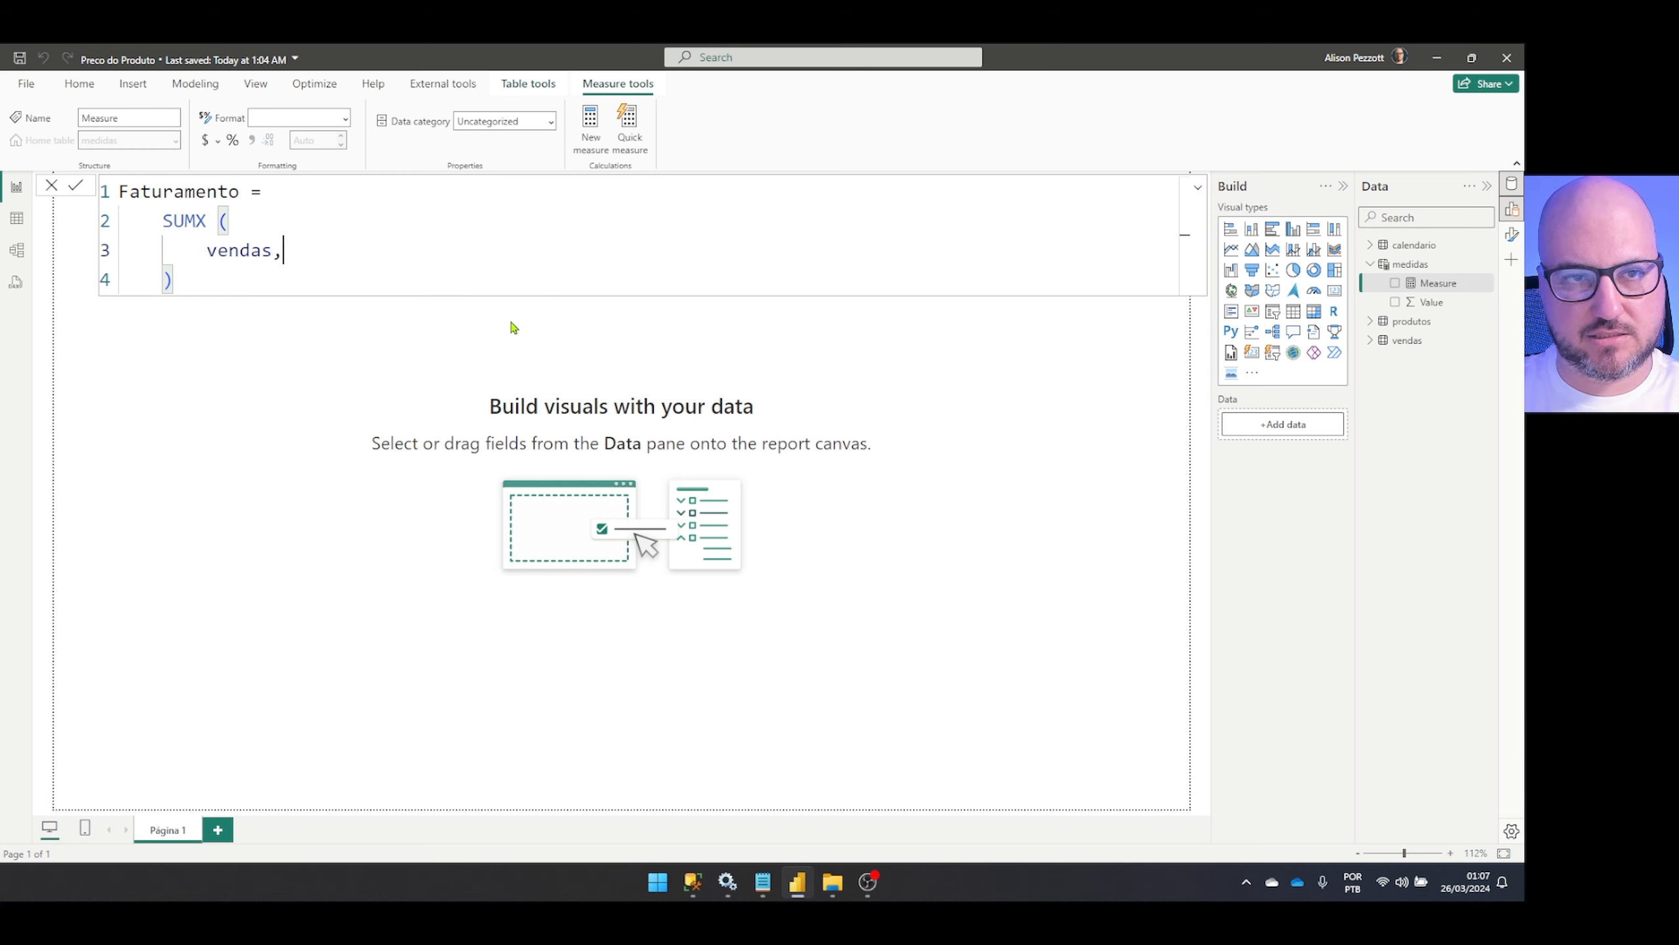
key("shift+Return")
type("vendas")
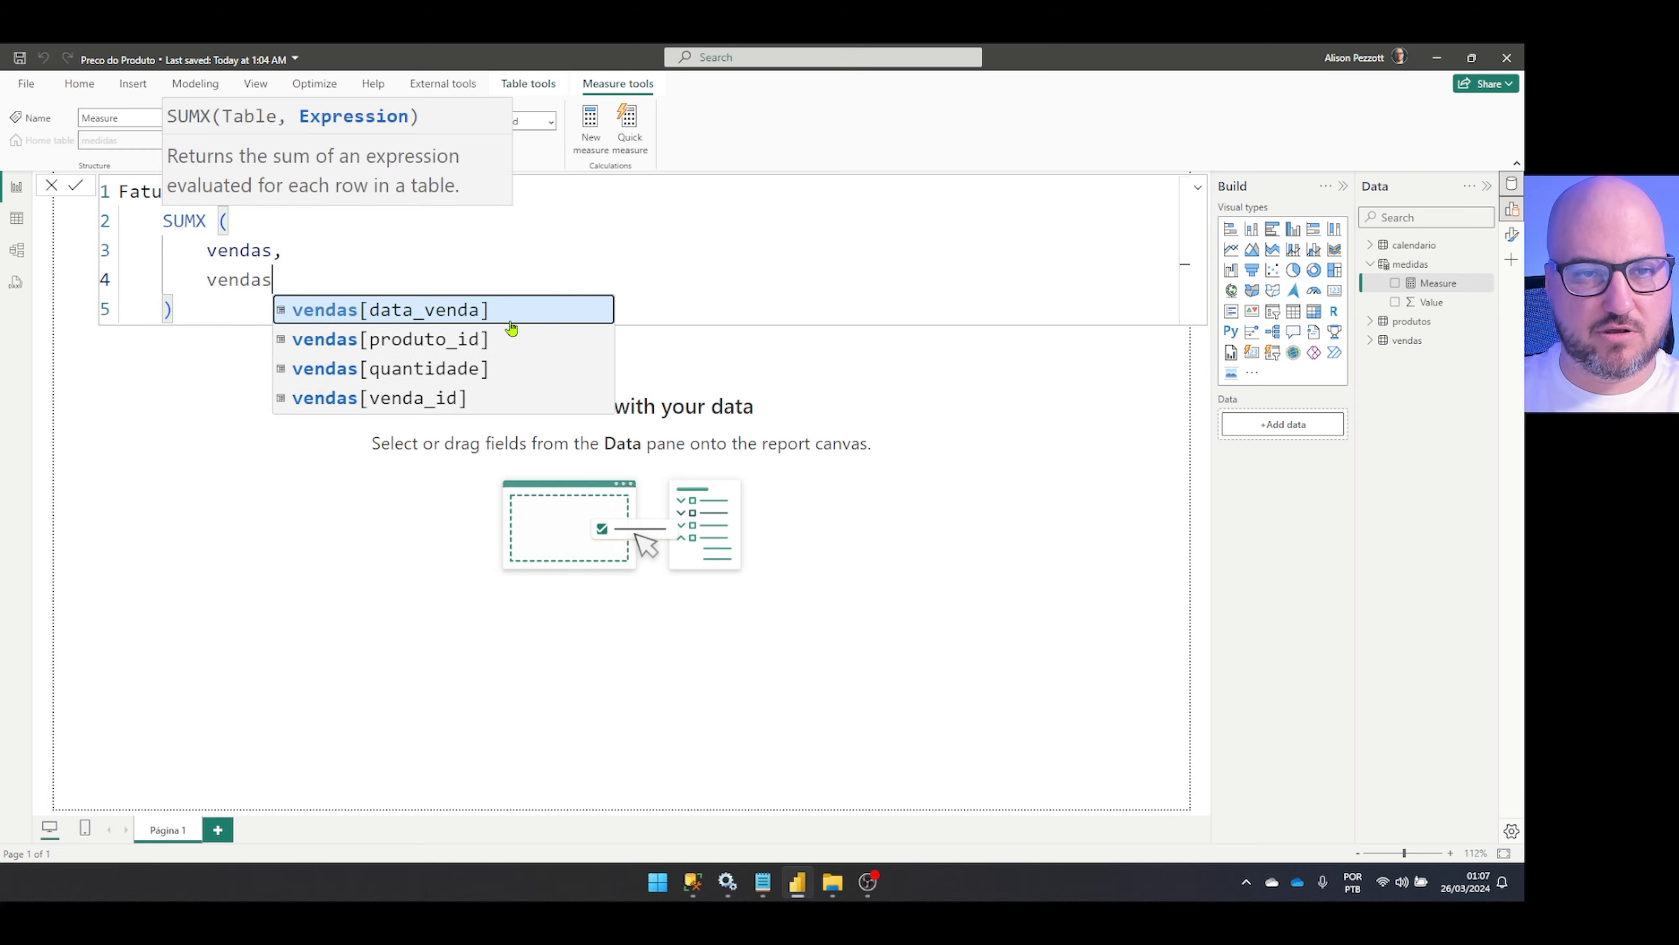
key("Down")
key("Down")
key("Tab")
key("Down")
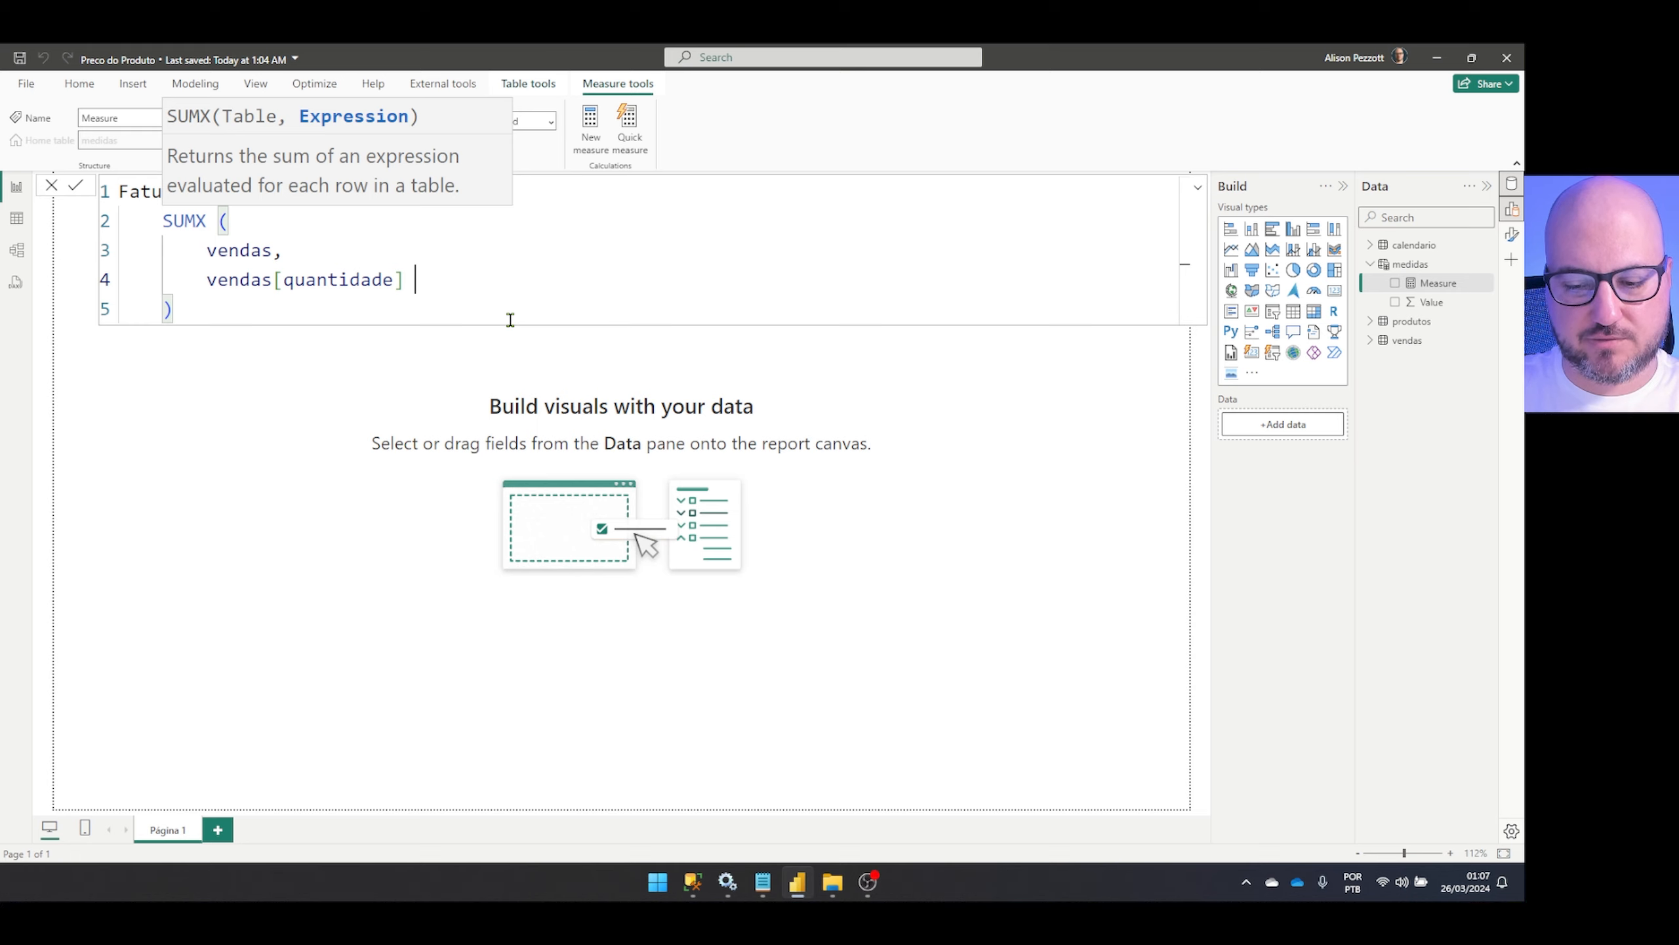
Multiply the quantity by RELATED ( produtos[preco_unitario] ) inside the SUMX and commit the Faturamento measure
type("* ")
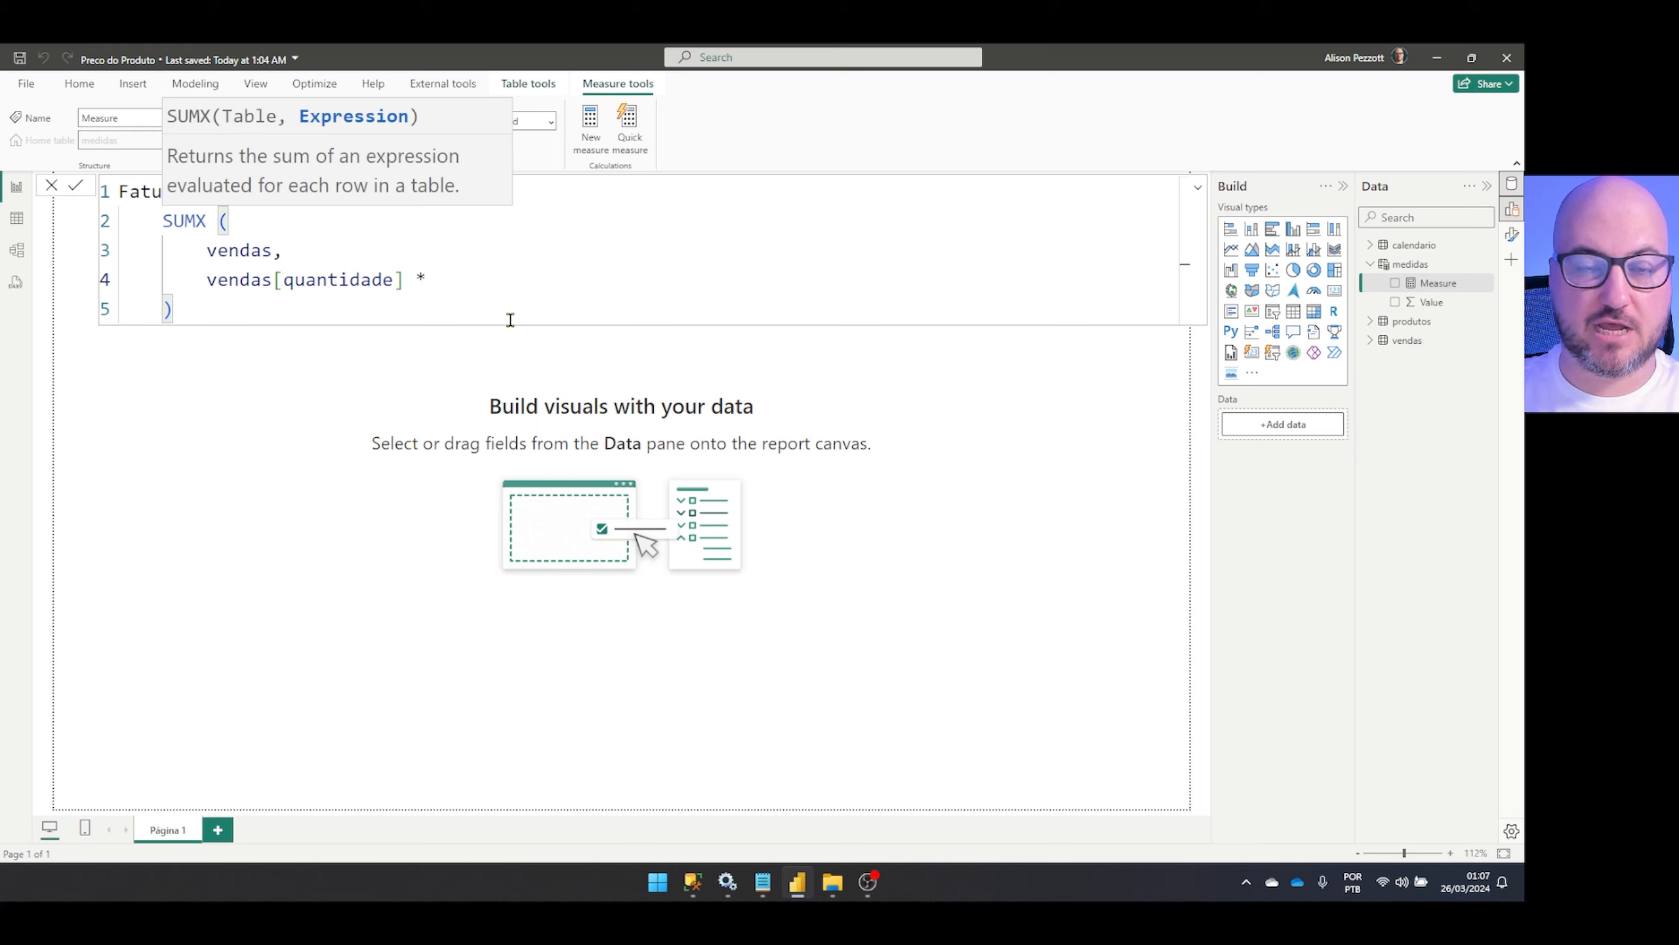
type("RELATED (")
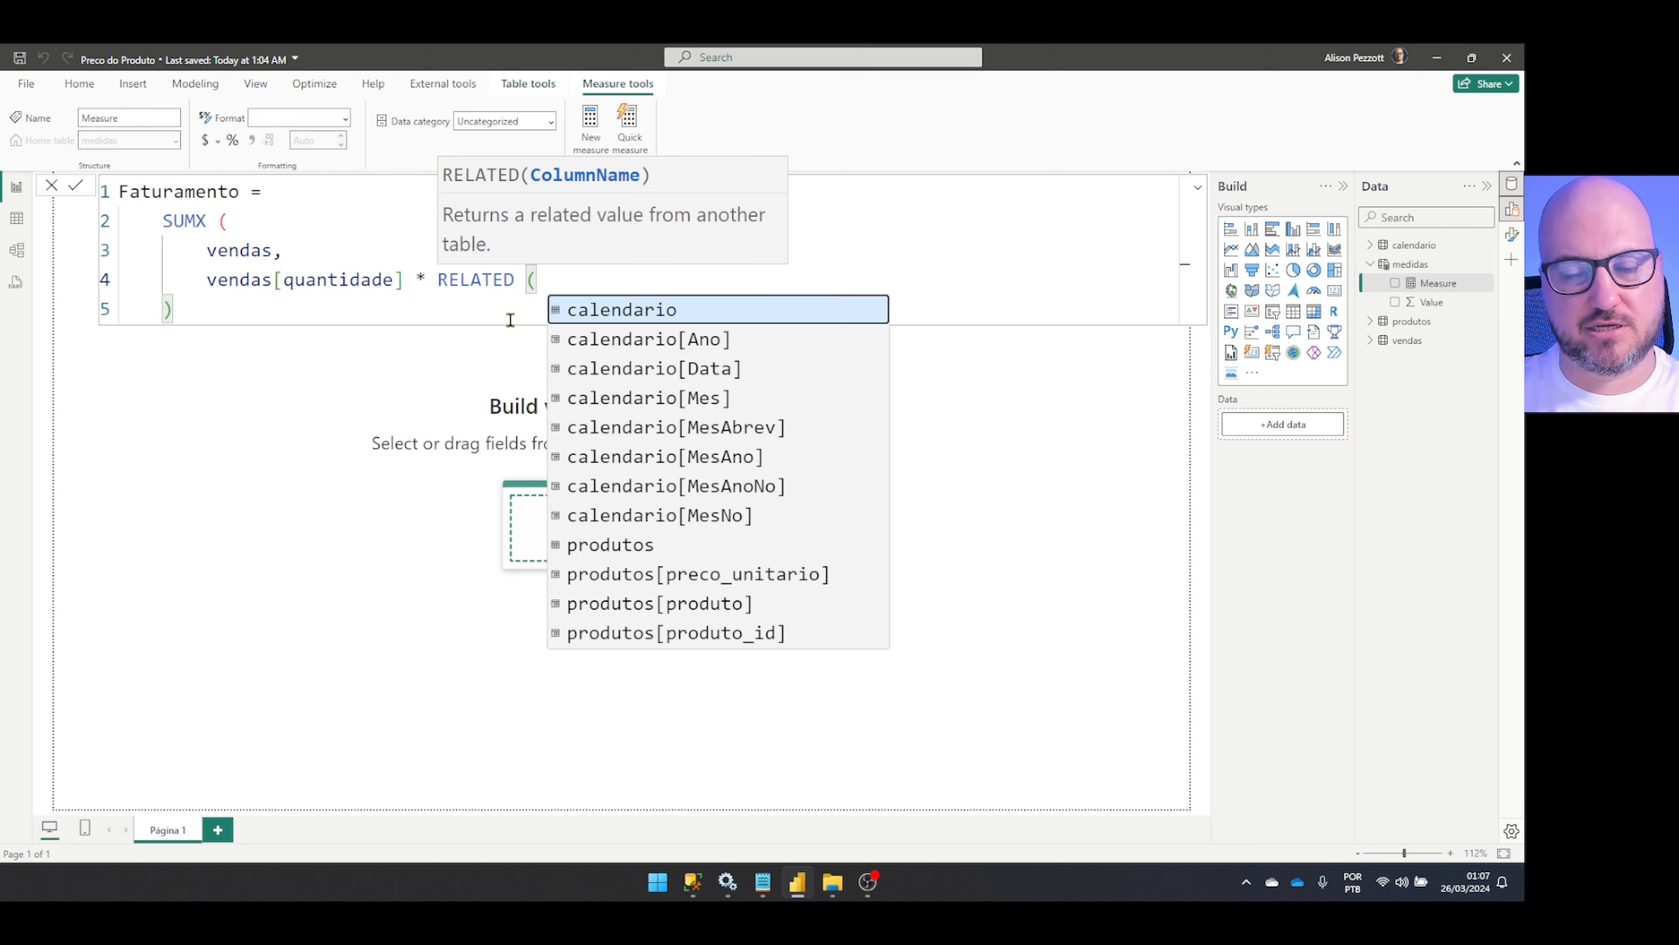
left_click(702, 579)
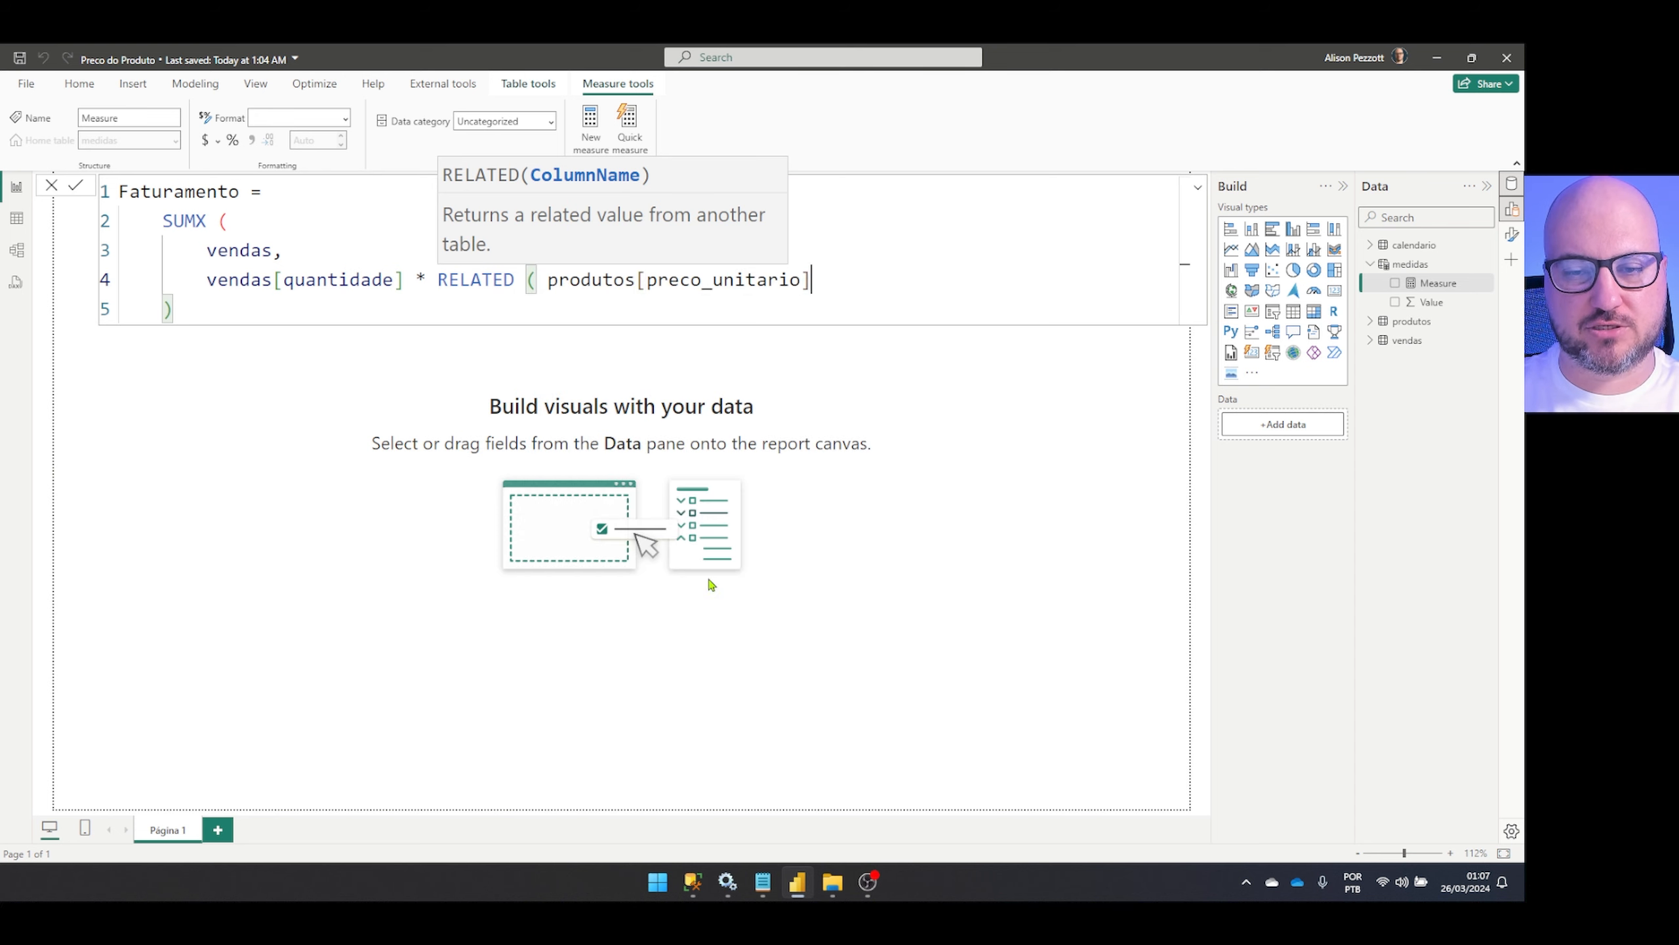
type(")")
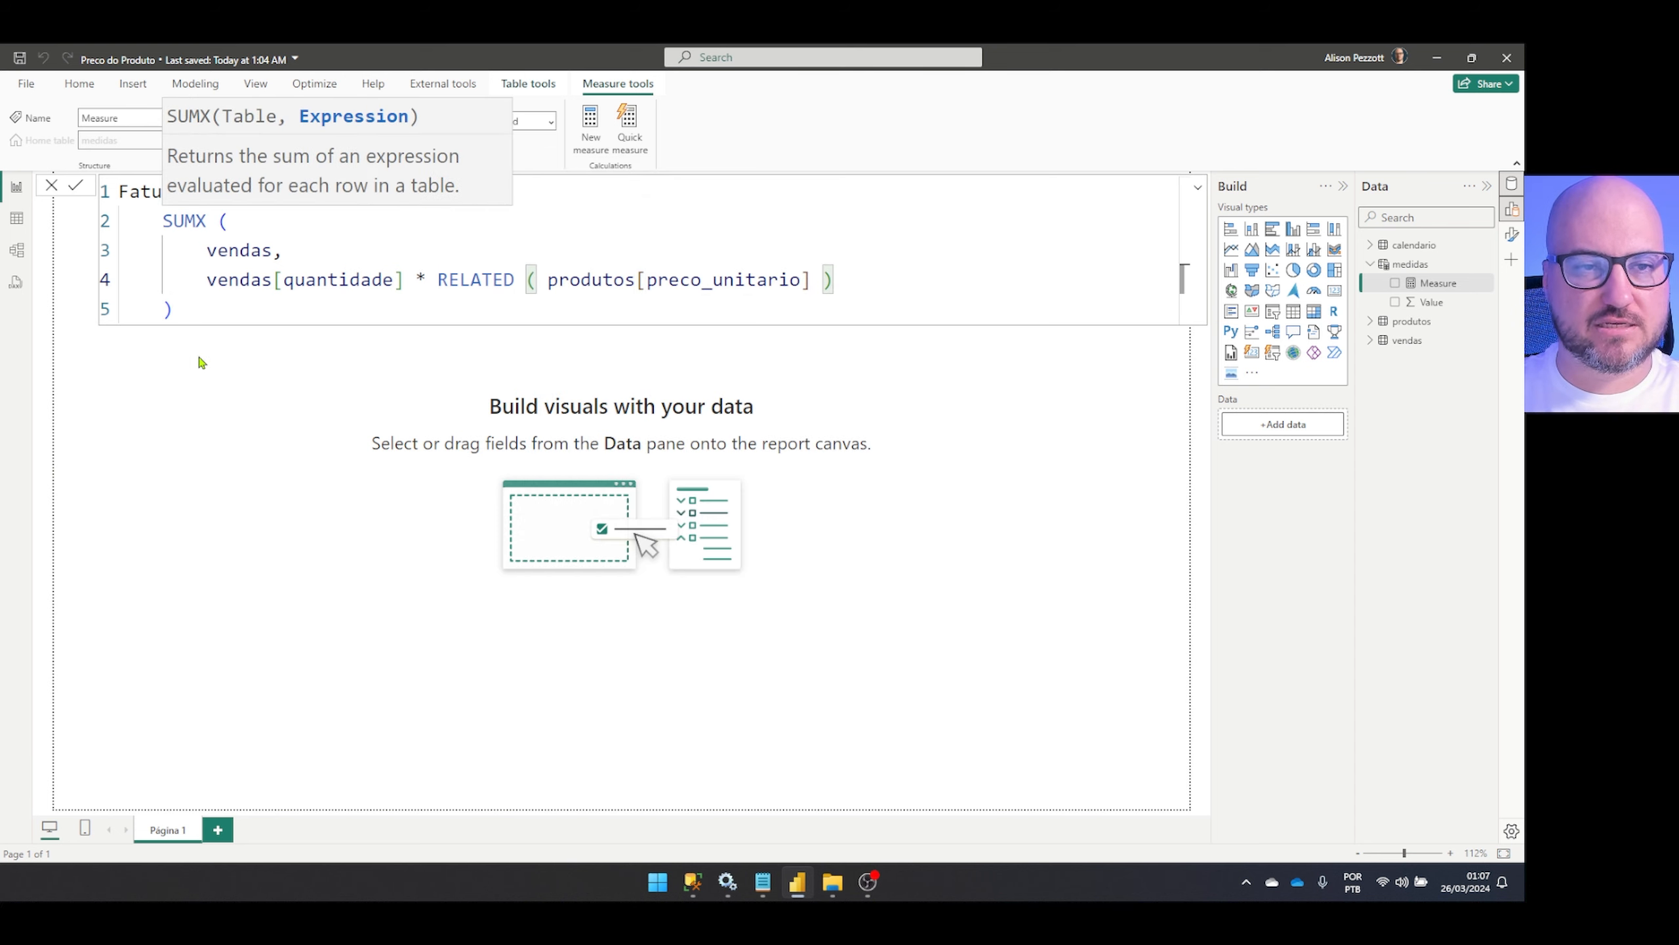
left_click(221, 309)
key("shift+Return")
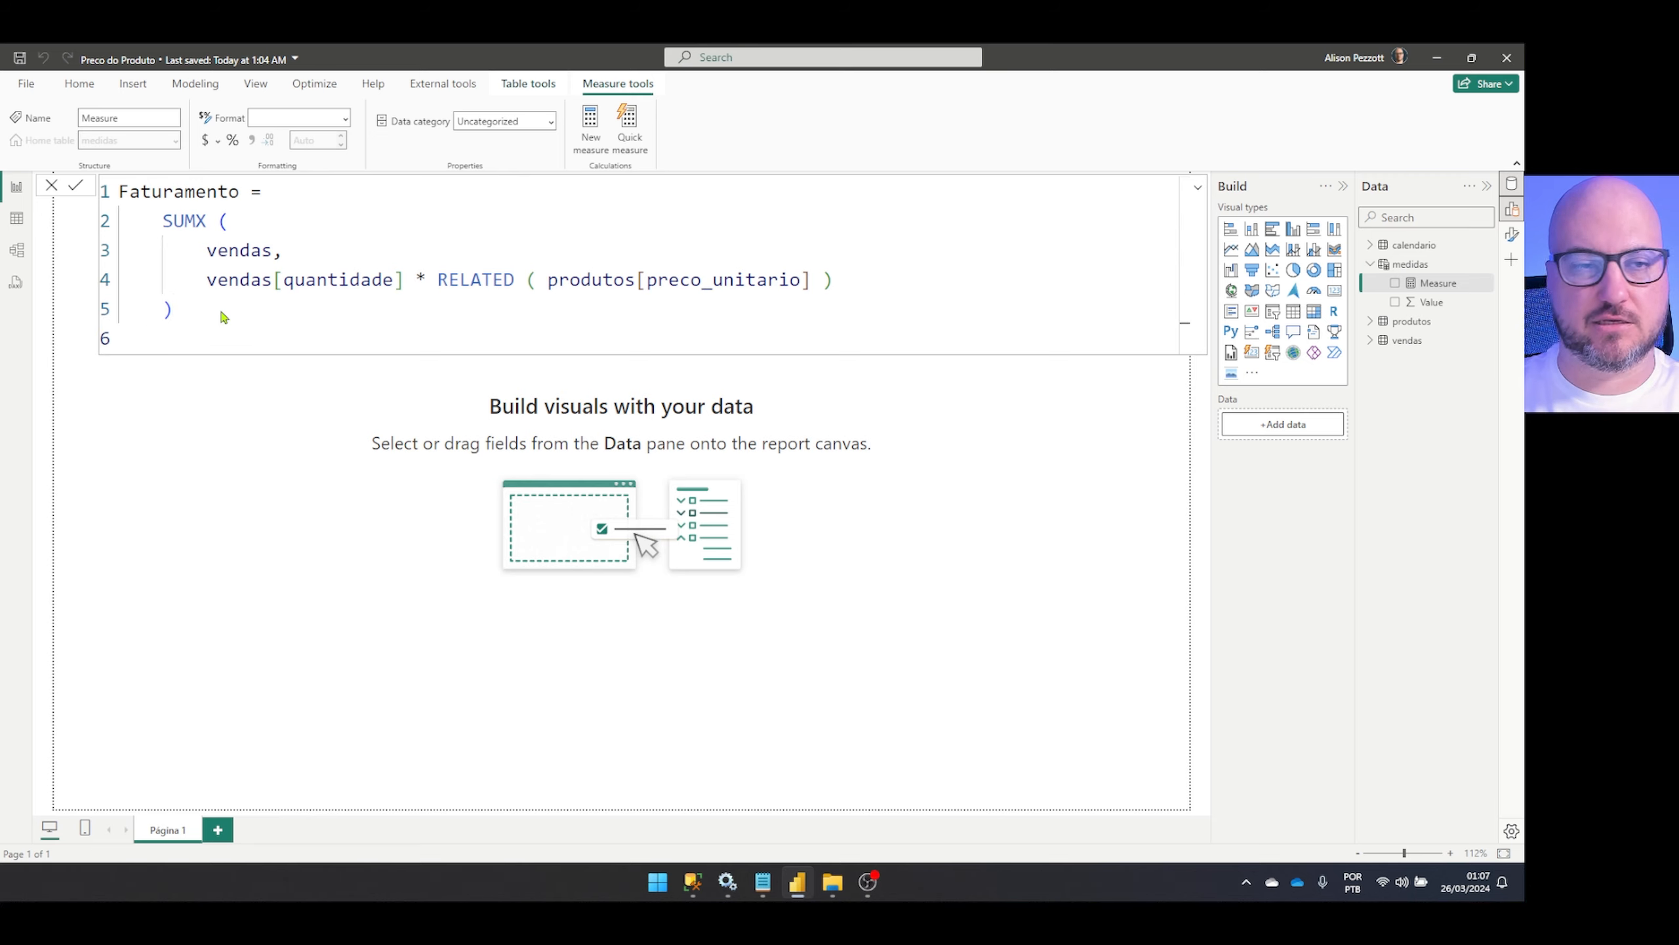
key("Return")
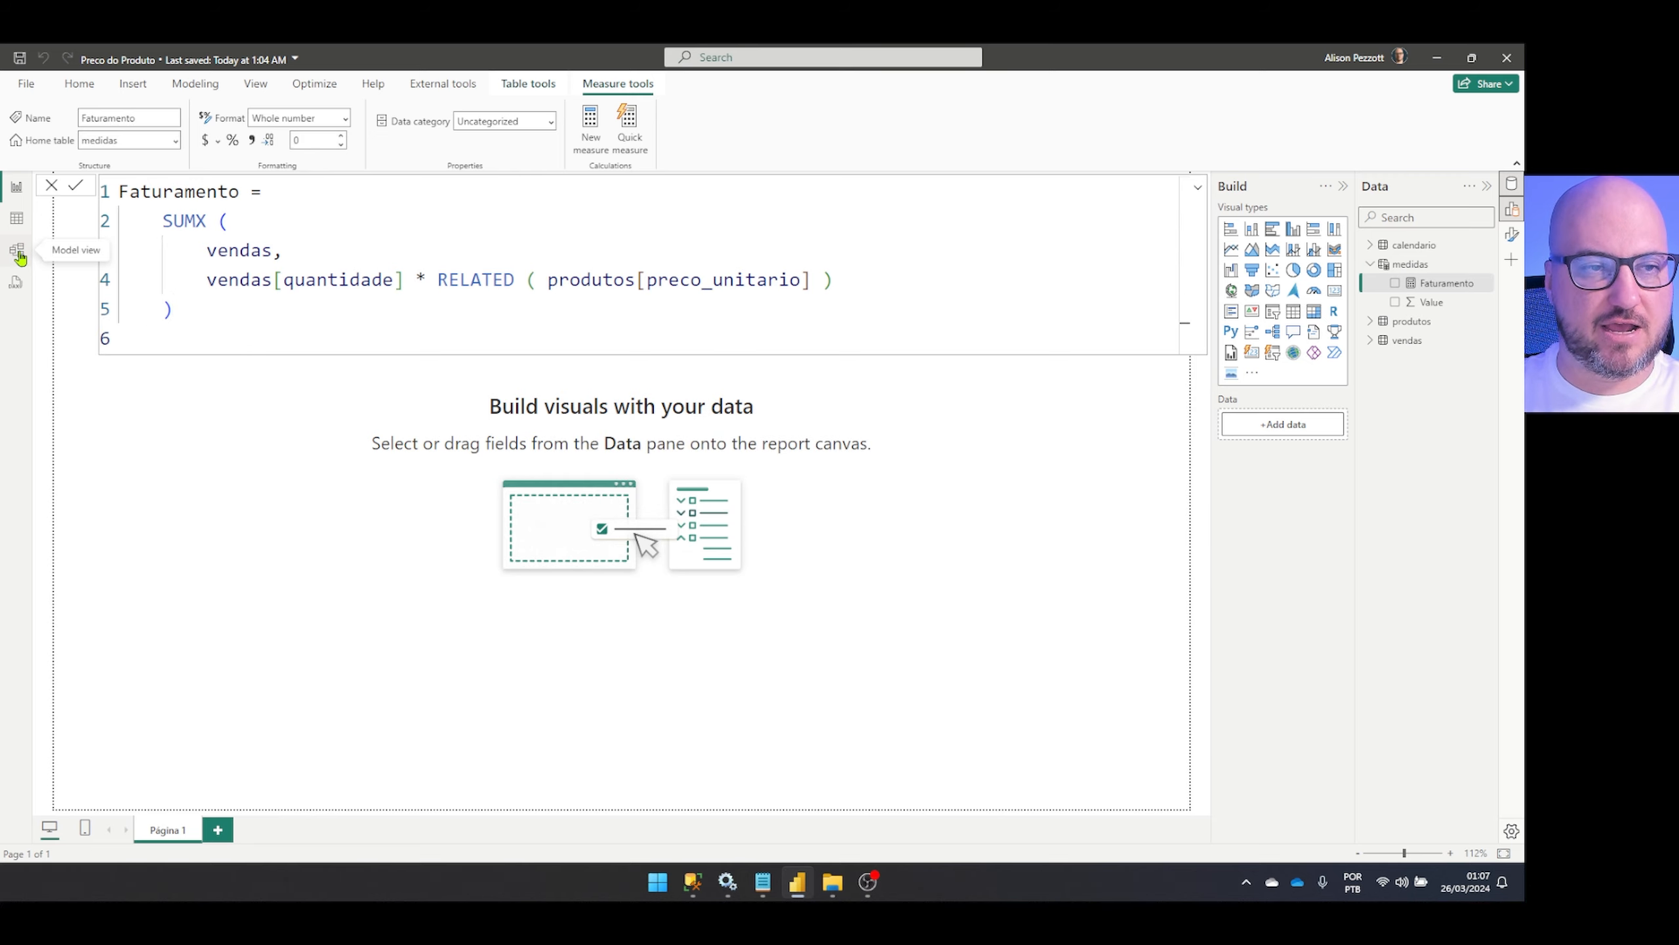
Add a line chart to the report page with Faturamento on the Y-axis and calendario's MesAno on the X-axis
left_click(17, 251)
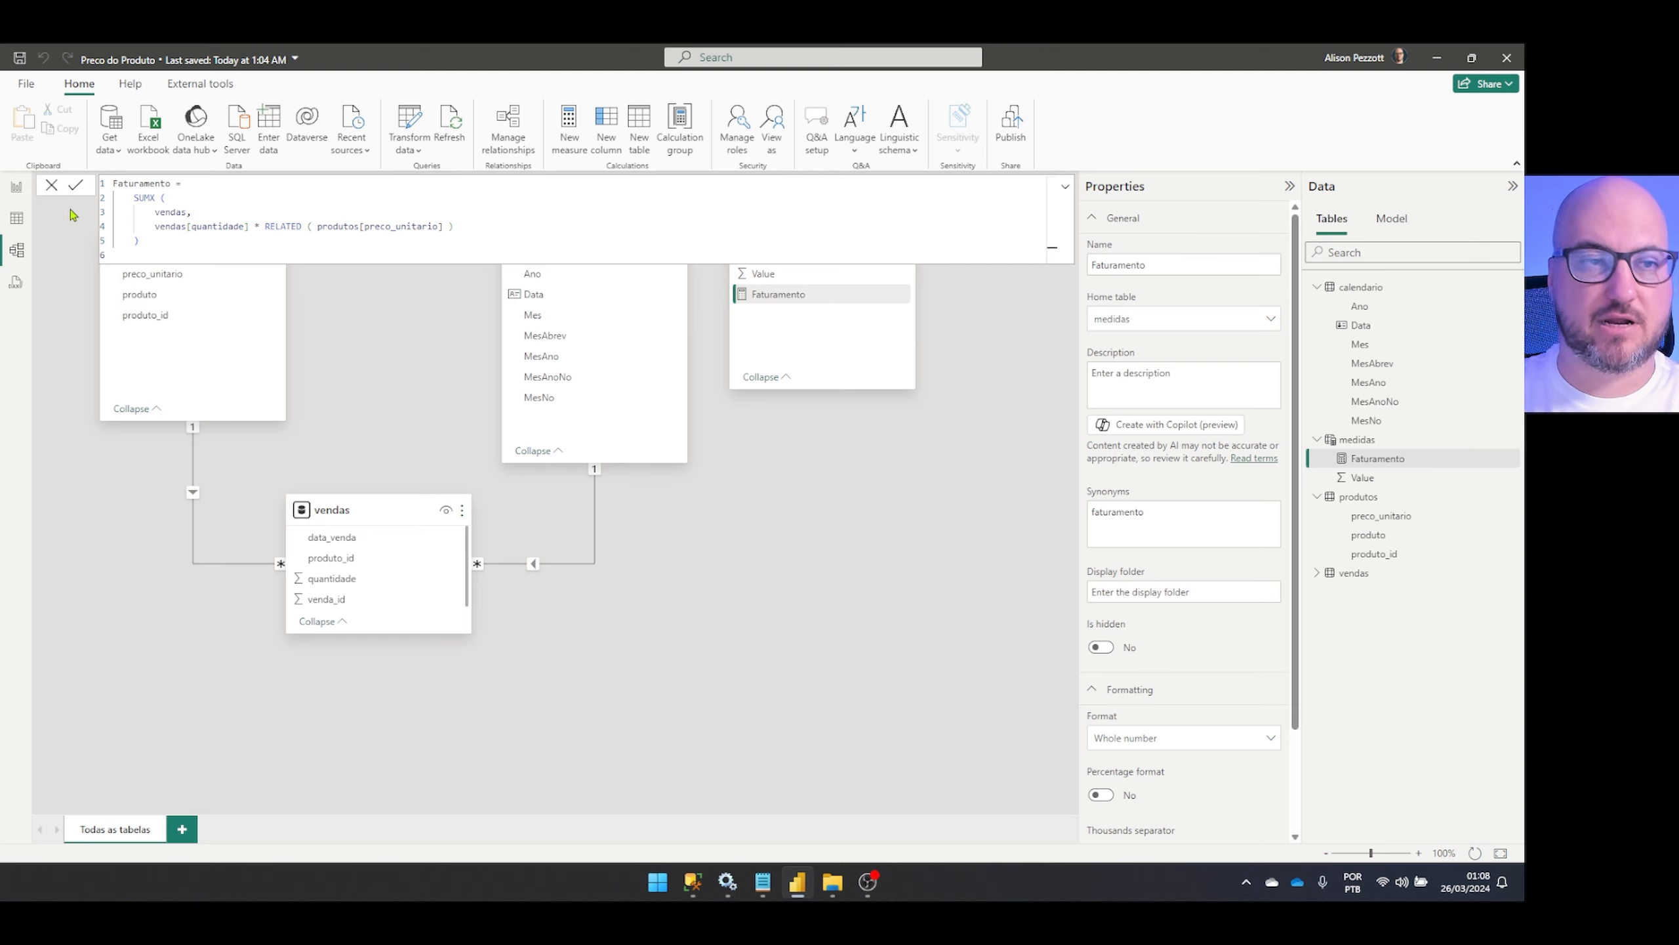
left_click(15, 191)
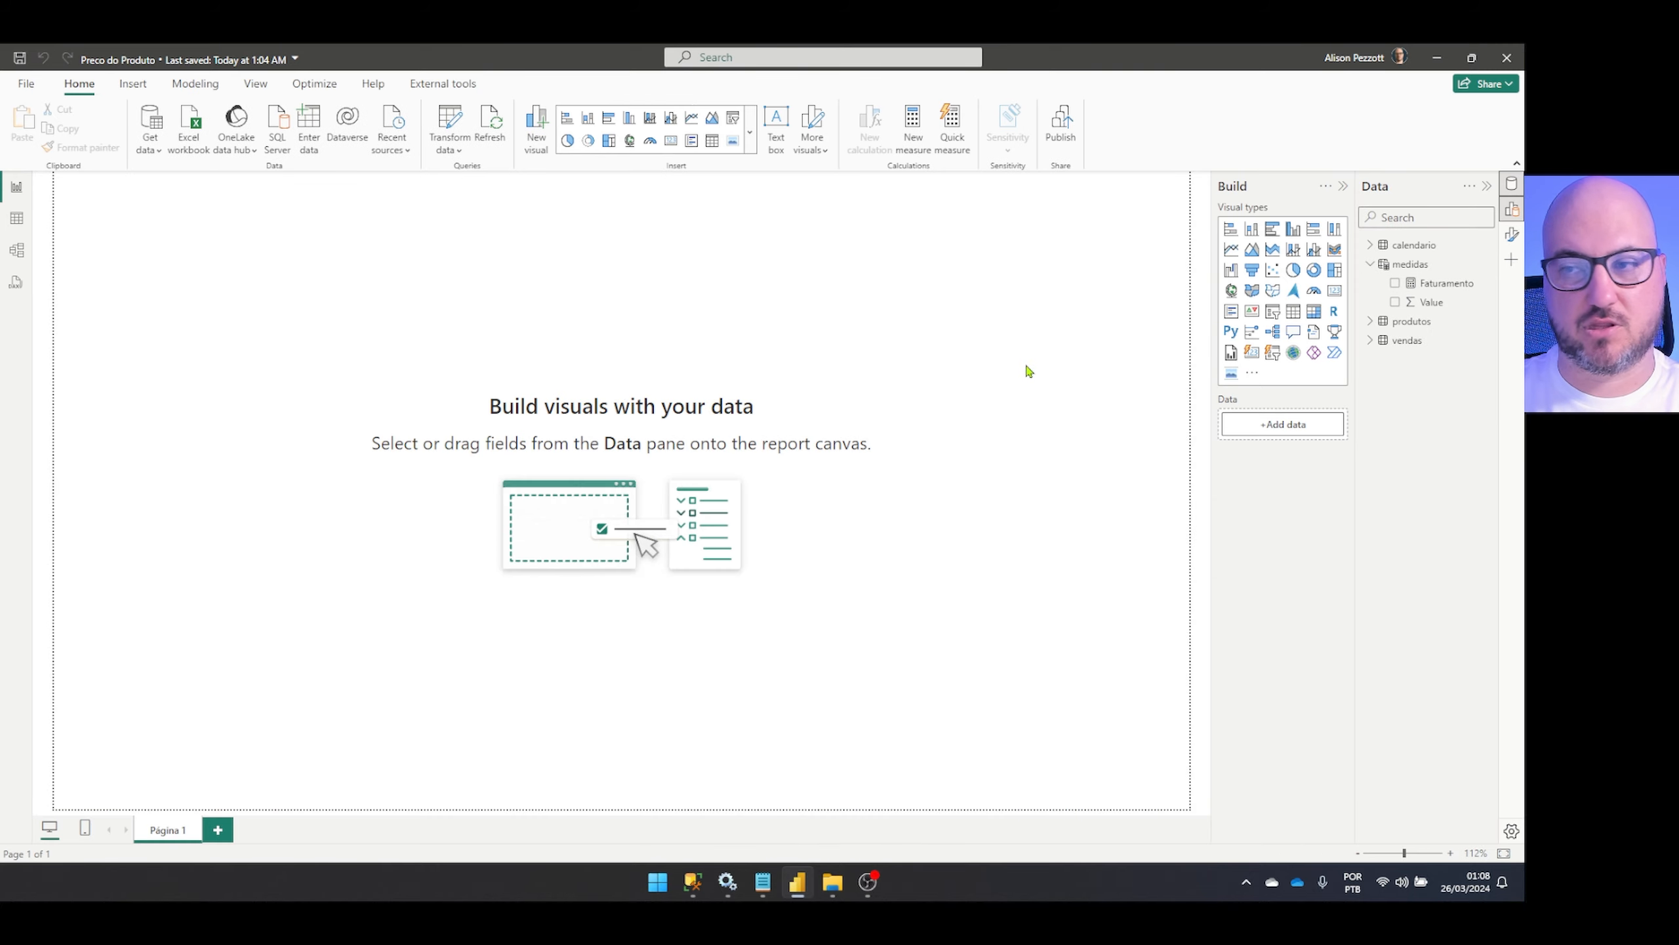
left_click_drag(1431, 291, 609, 441)
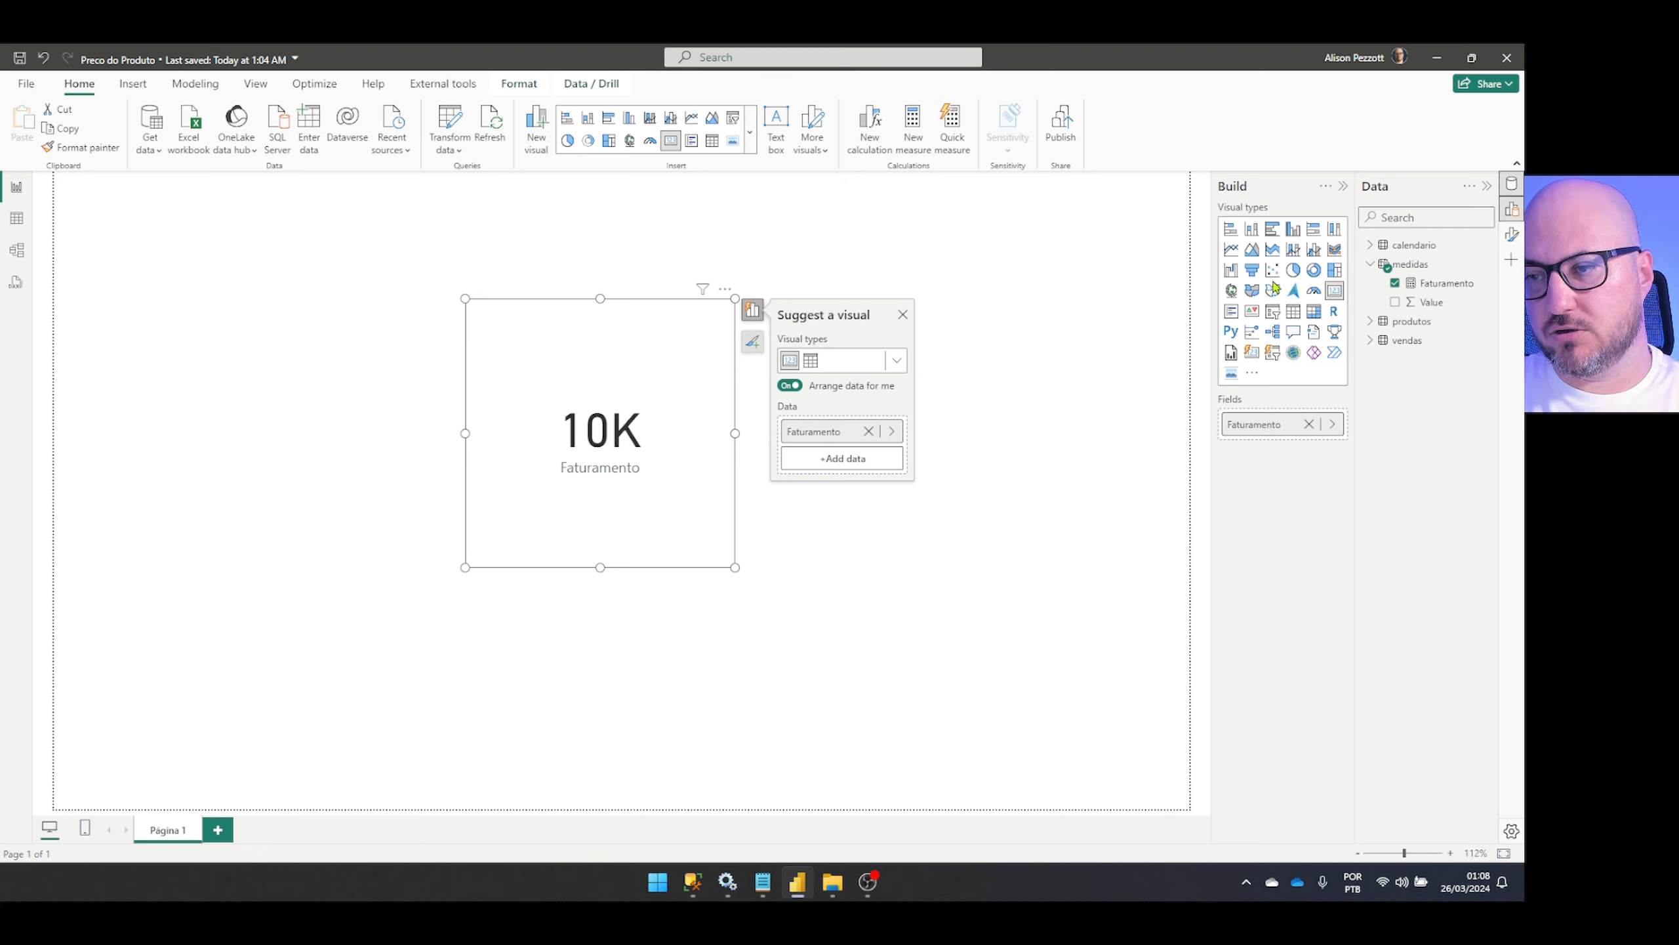
left_click(1232, 254)
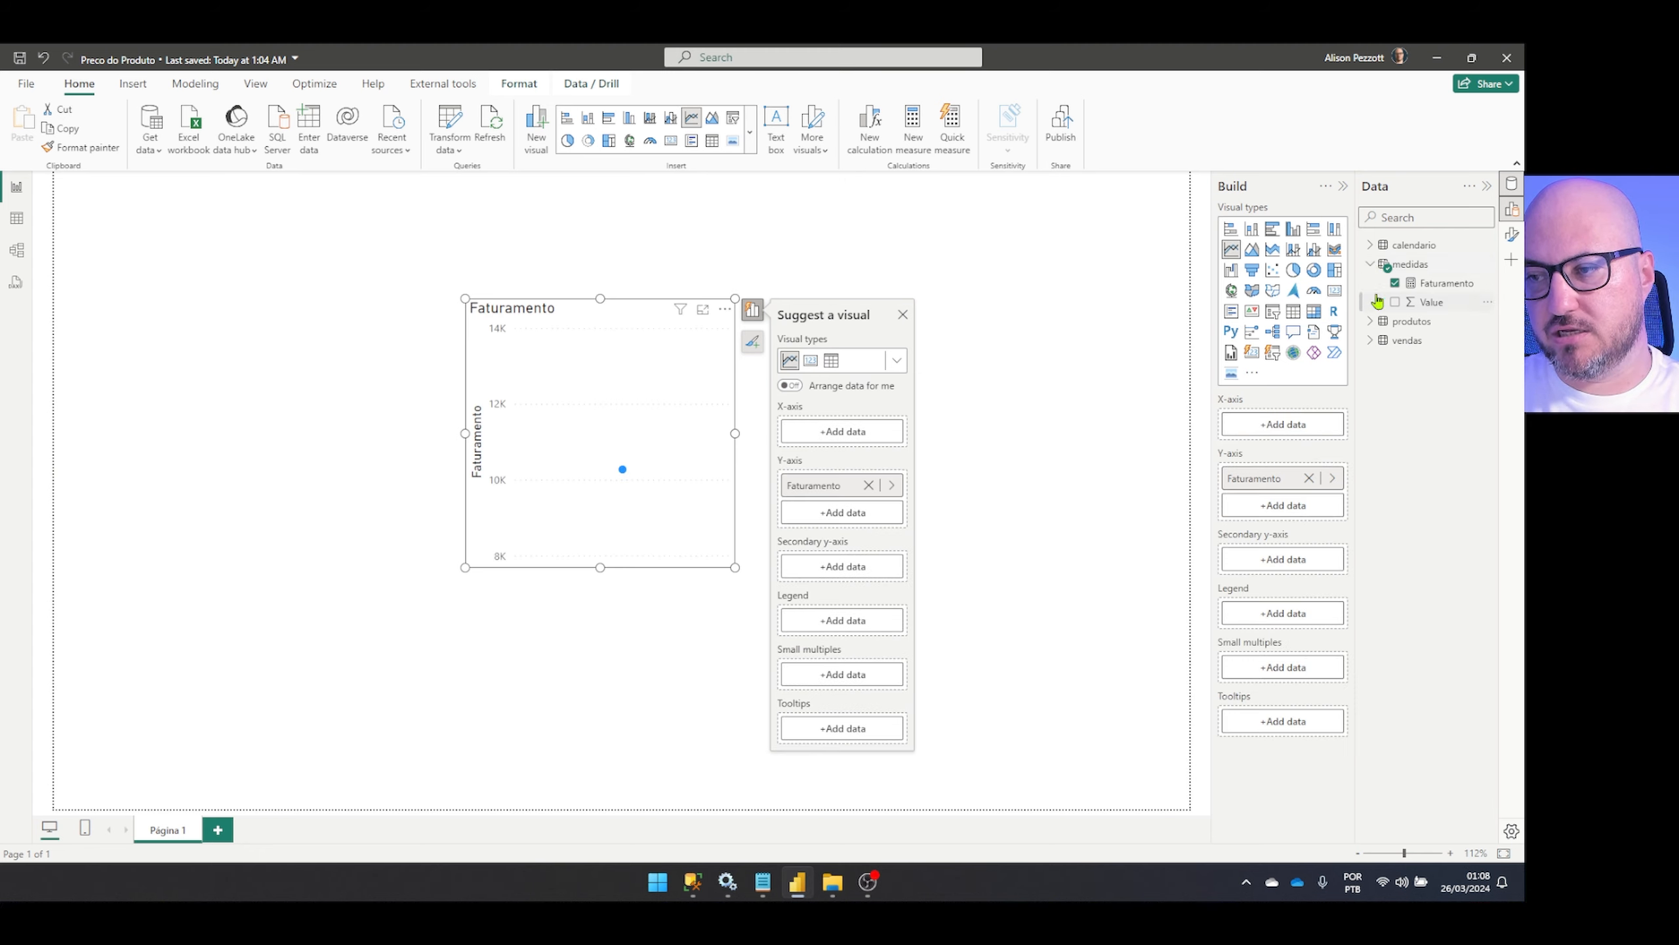
left_click(1370, 245)
left_click_drag(1456, 340, 1282, 423)
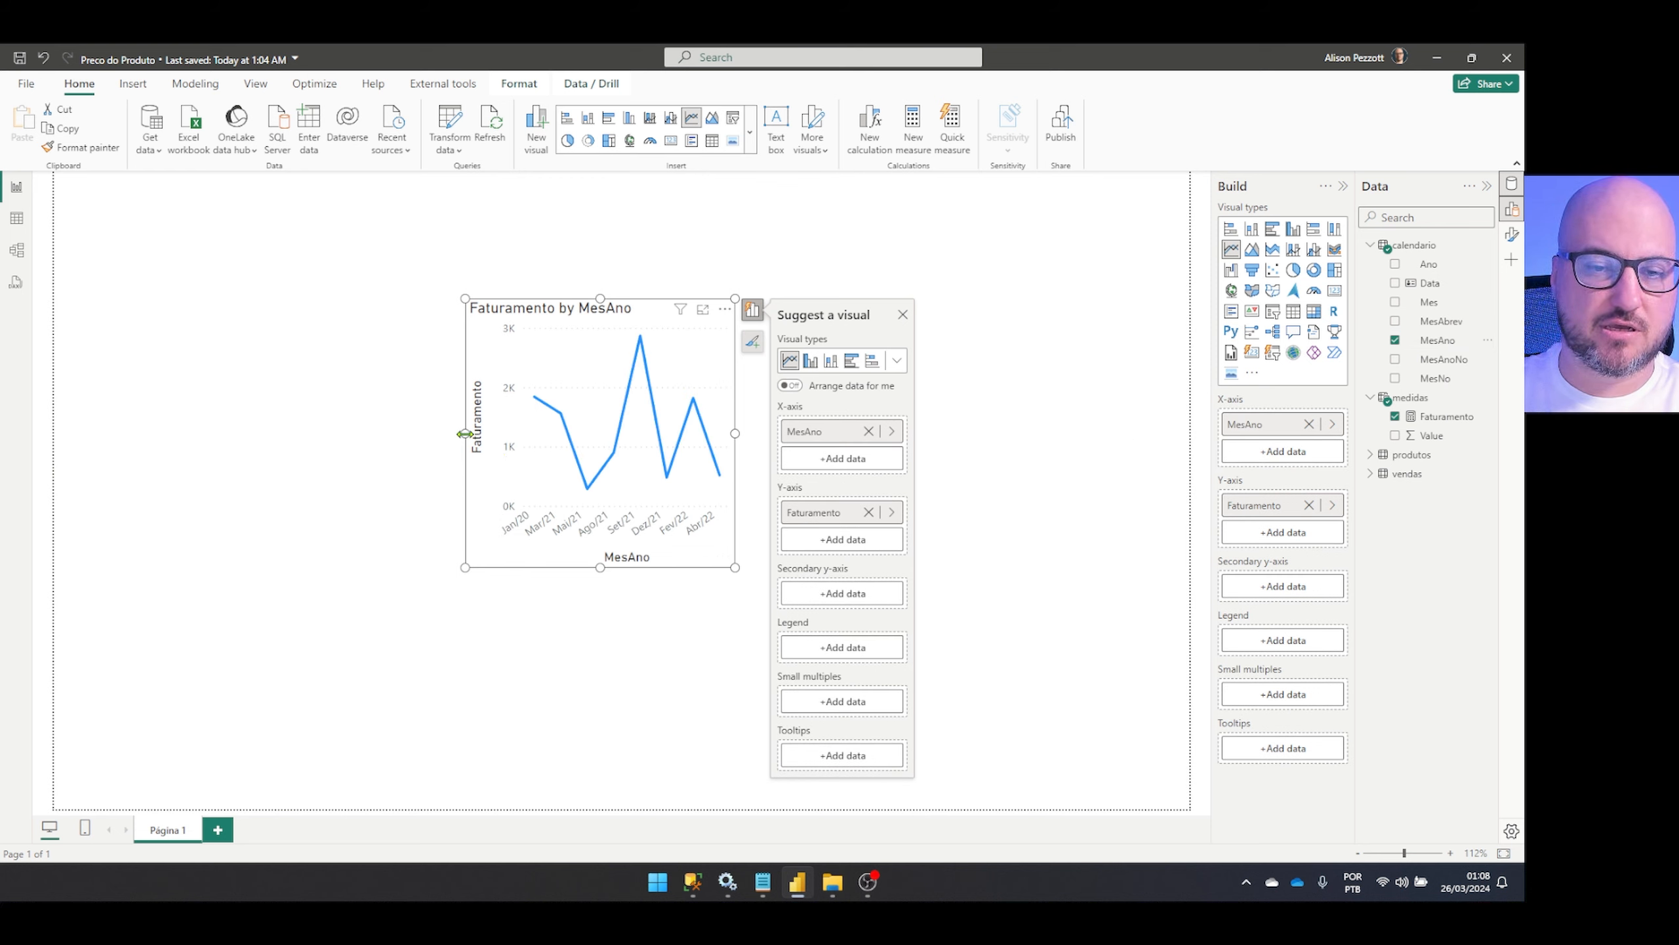
Widen the Faturamento by MesAno line chart on both sides so it spans most of the report page
left_click_drag(465, 435, 176, 434)
left_click_drag(734, 433, 1017, 449)
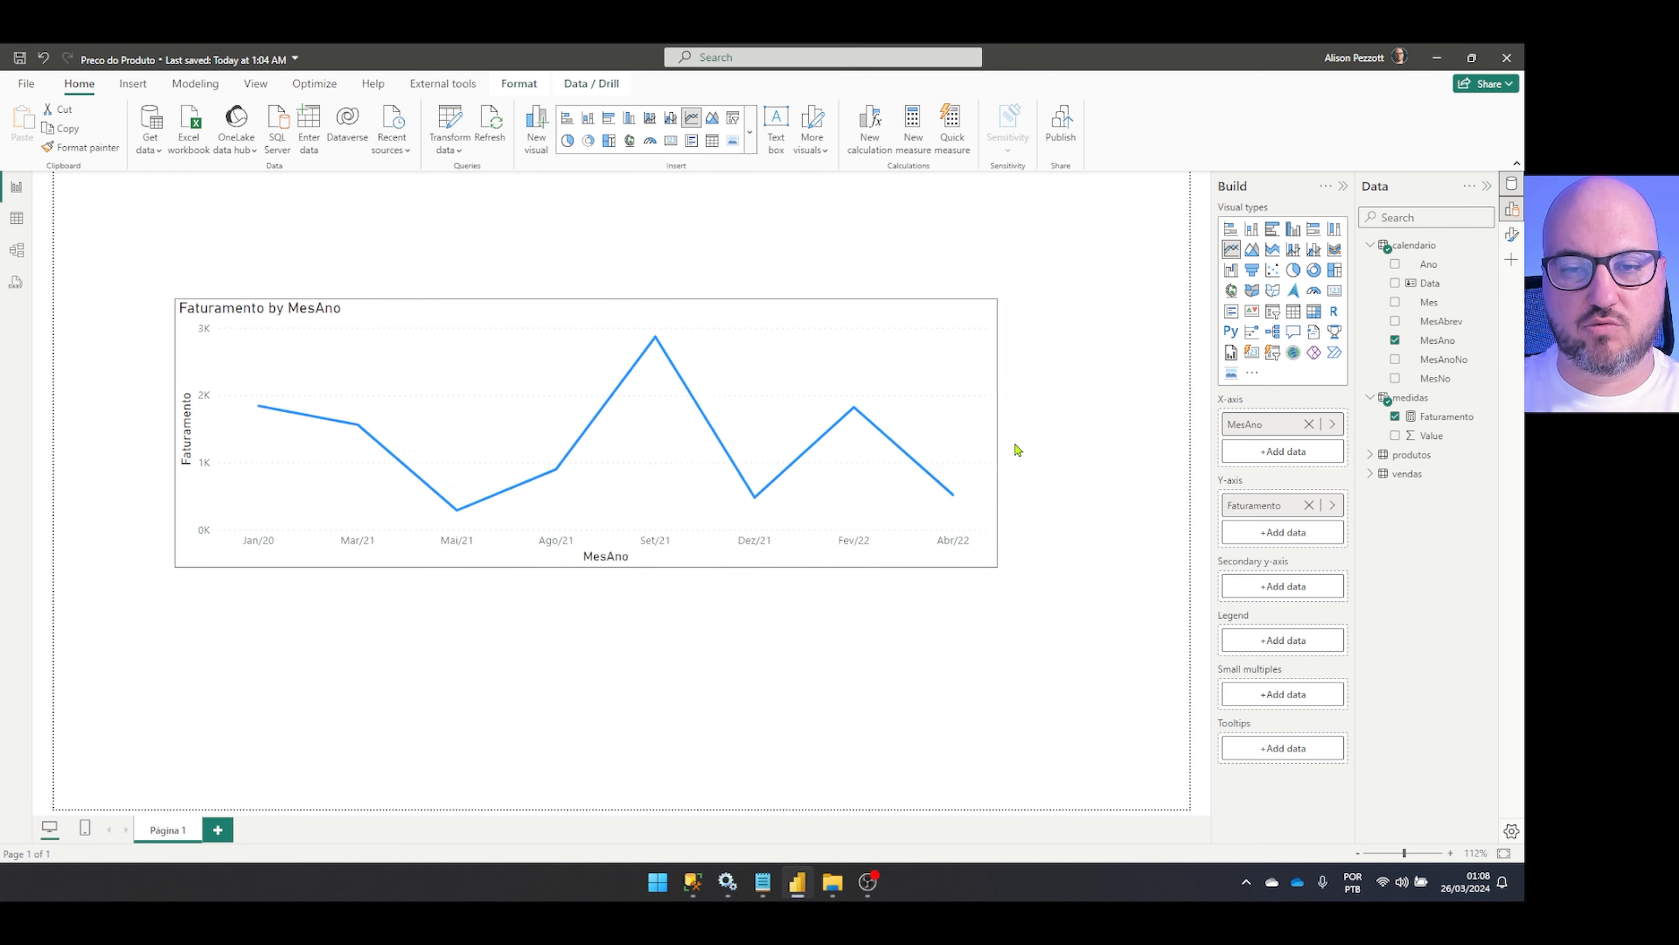
left_click(764, 376)
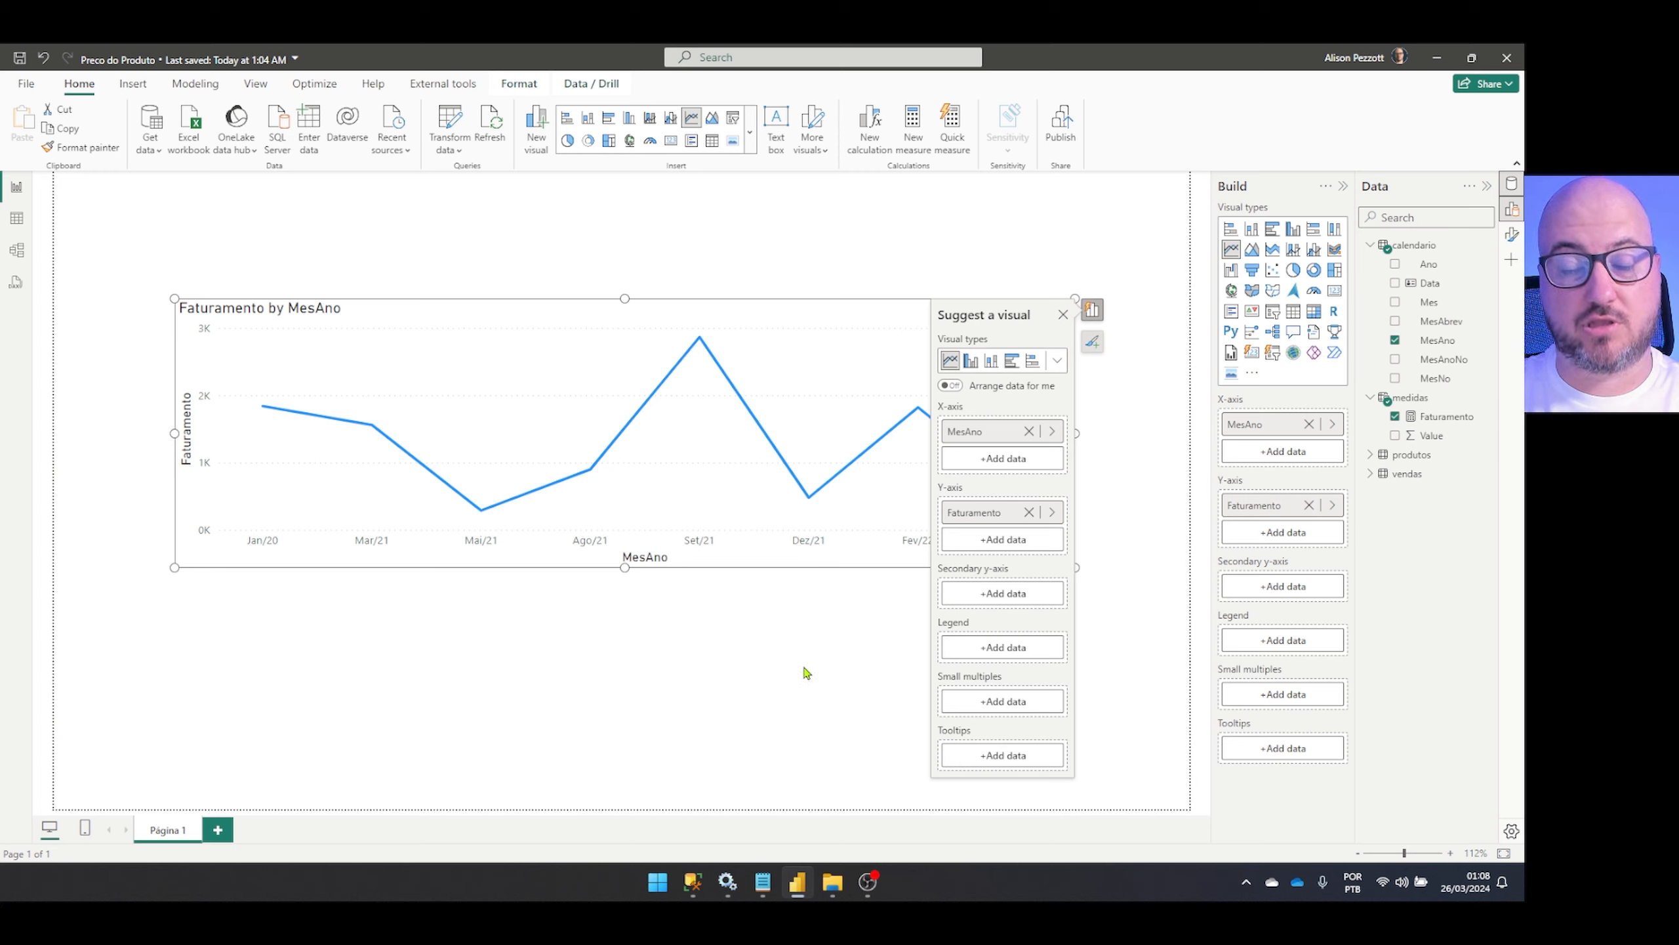
left_click(819, 641)
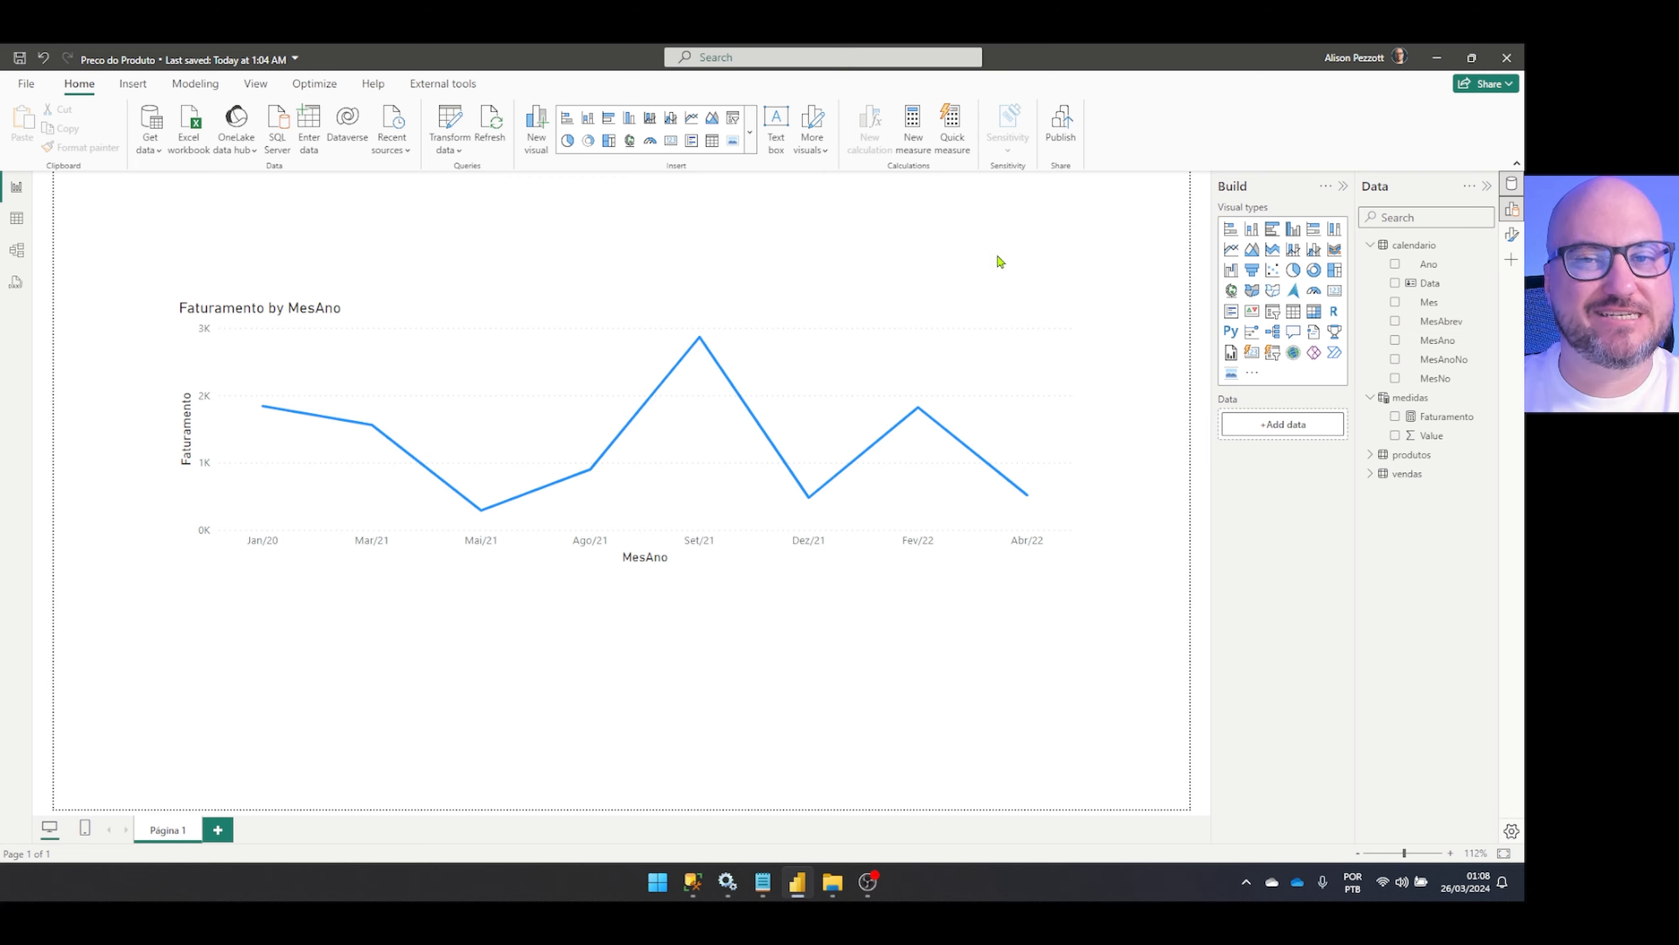
Open the Power Query editor and change the produtos query's navigation source from produtos_perfect_world to produtos
left_click(467, 126)
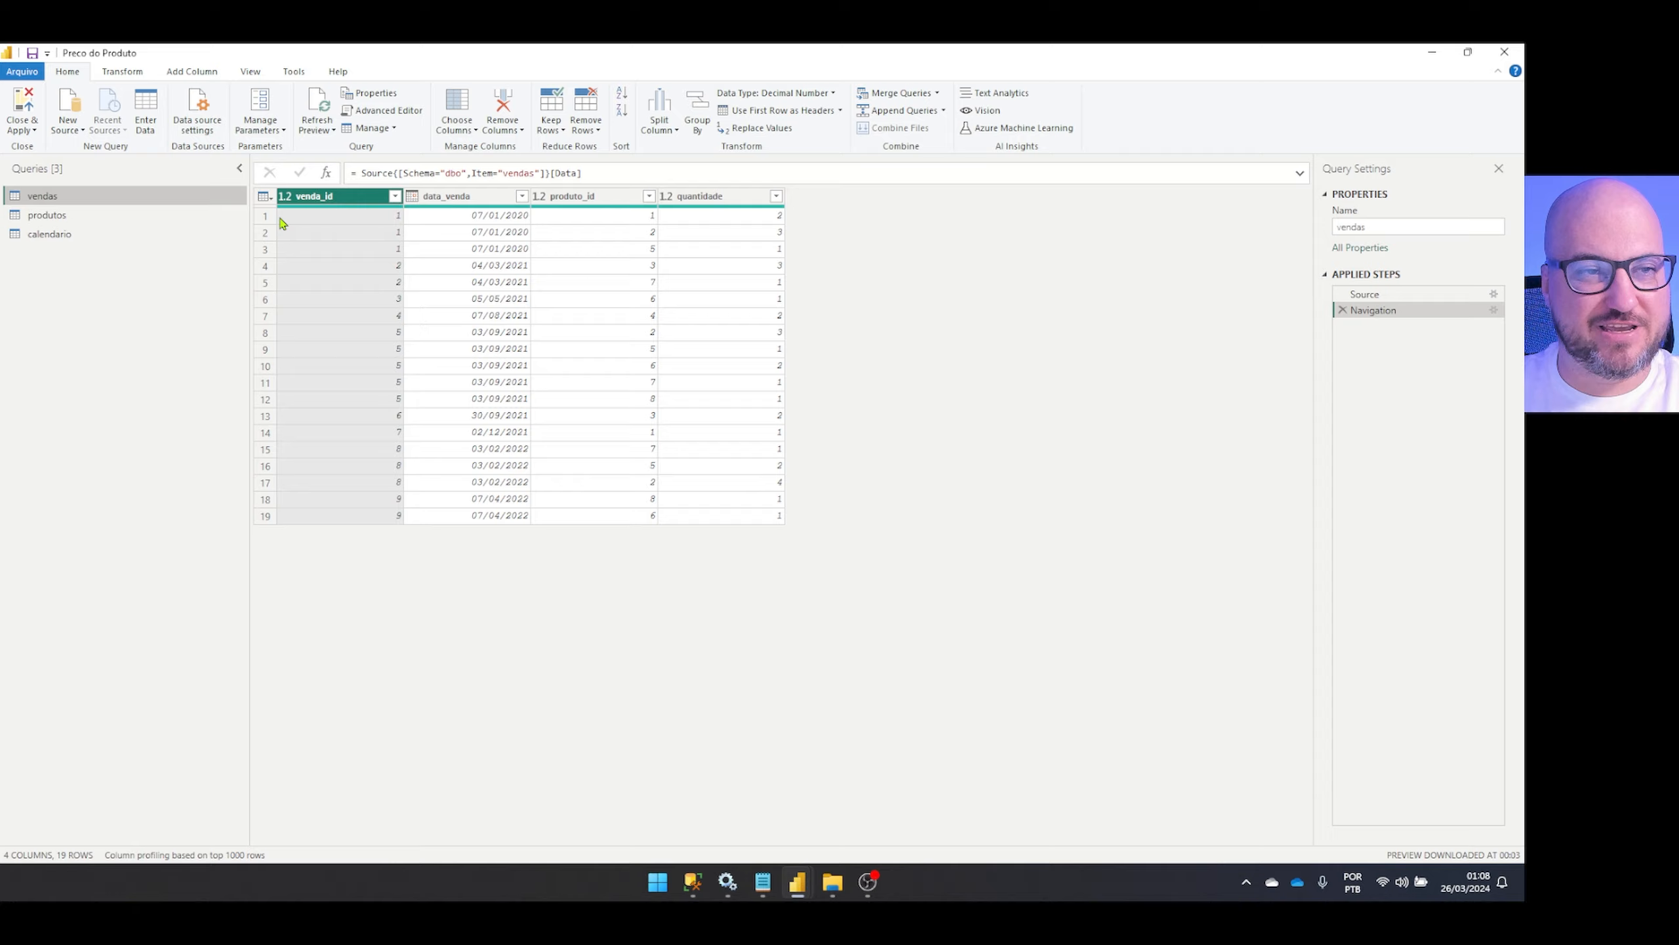
left_click(52, 215)
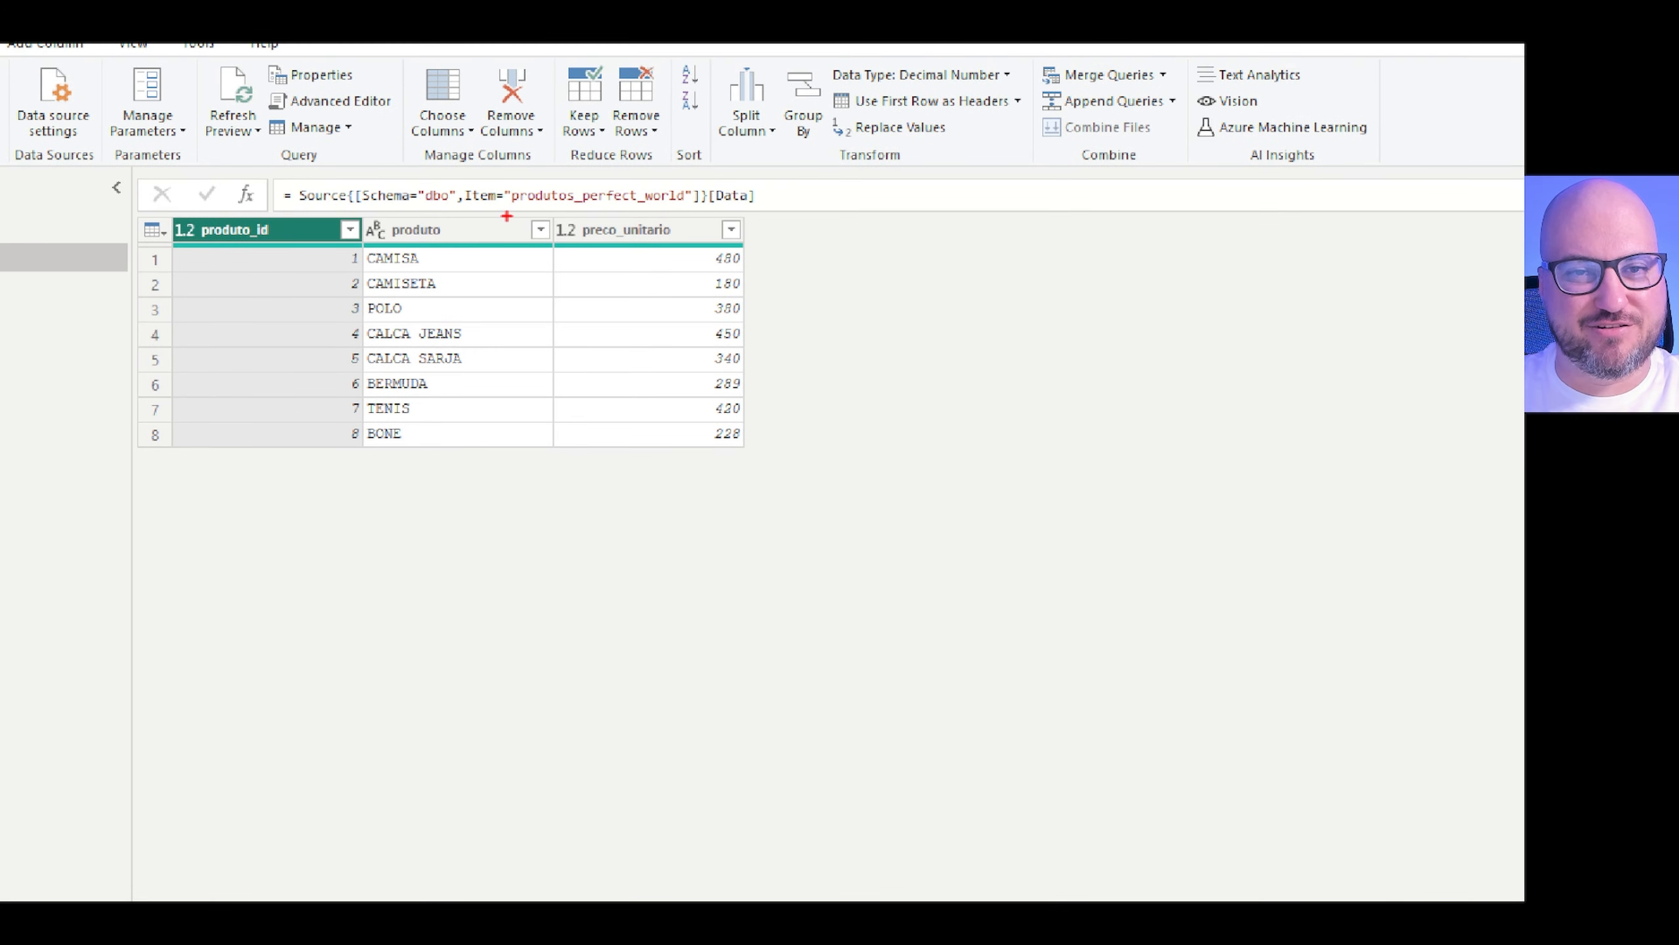
mouse_move(507, 216)
left_mouse_down()
mouse_move(600, 173)
mouse_move(704, 174)
left_mouse_up()
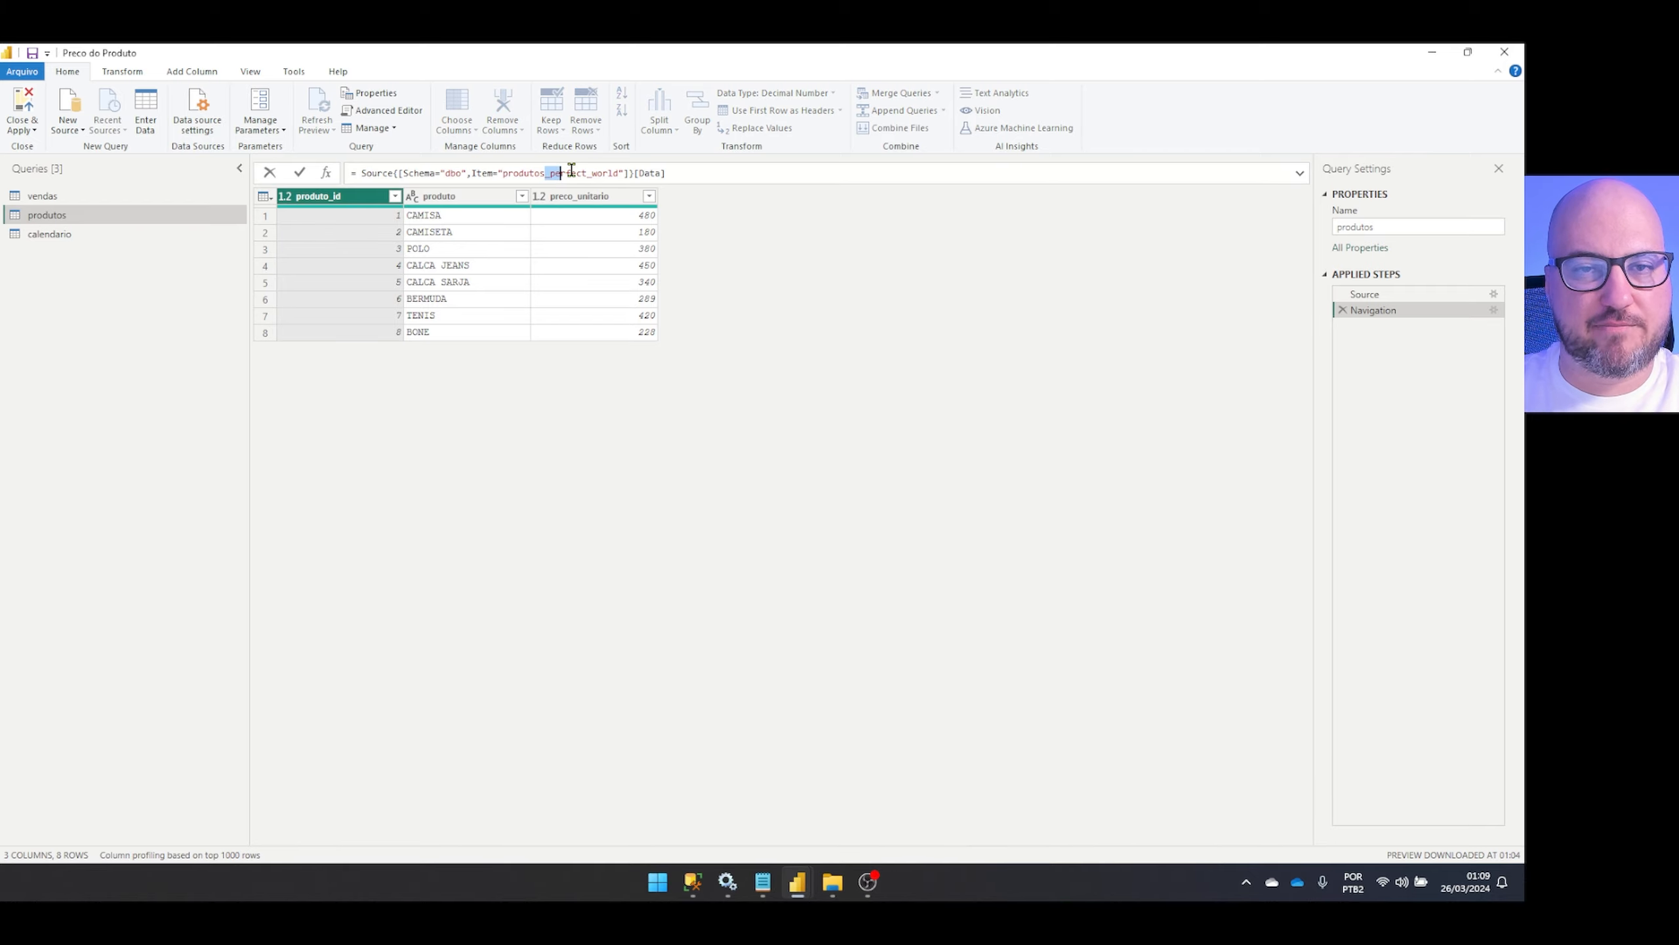
left_click_drag(545, 173, 616, 173)
key("Delete")
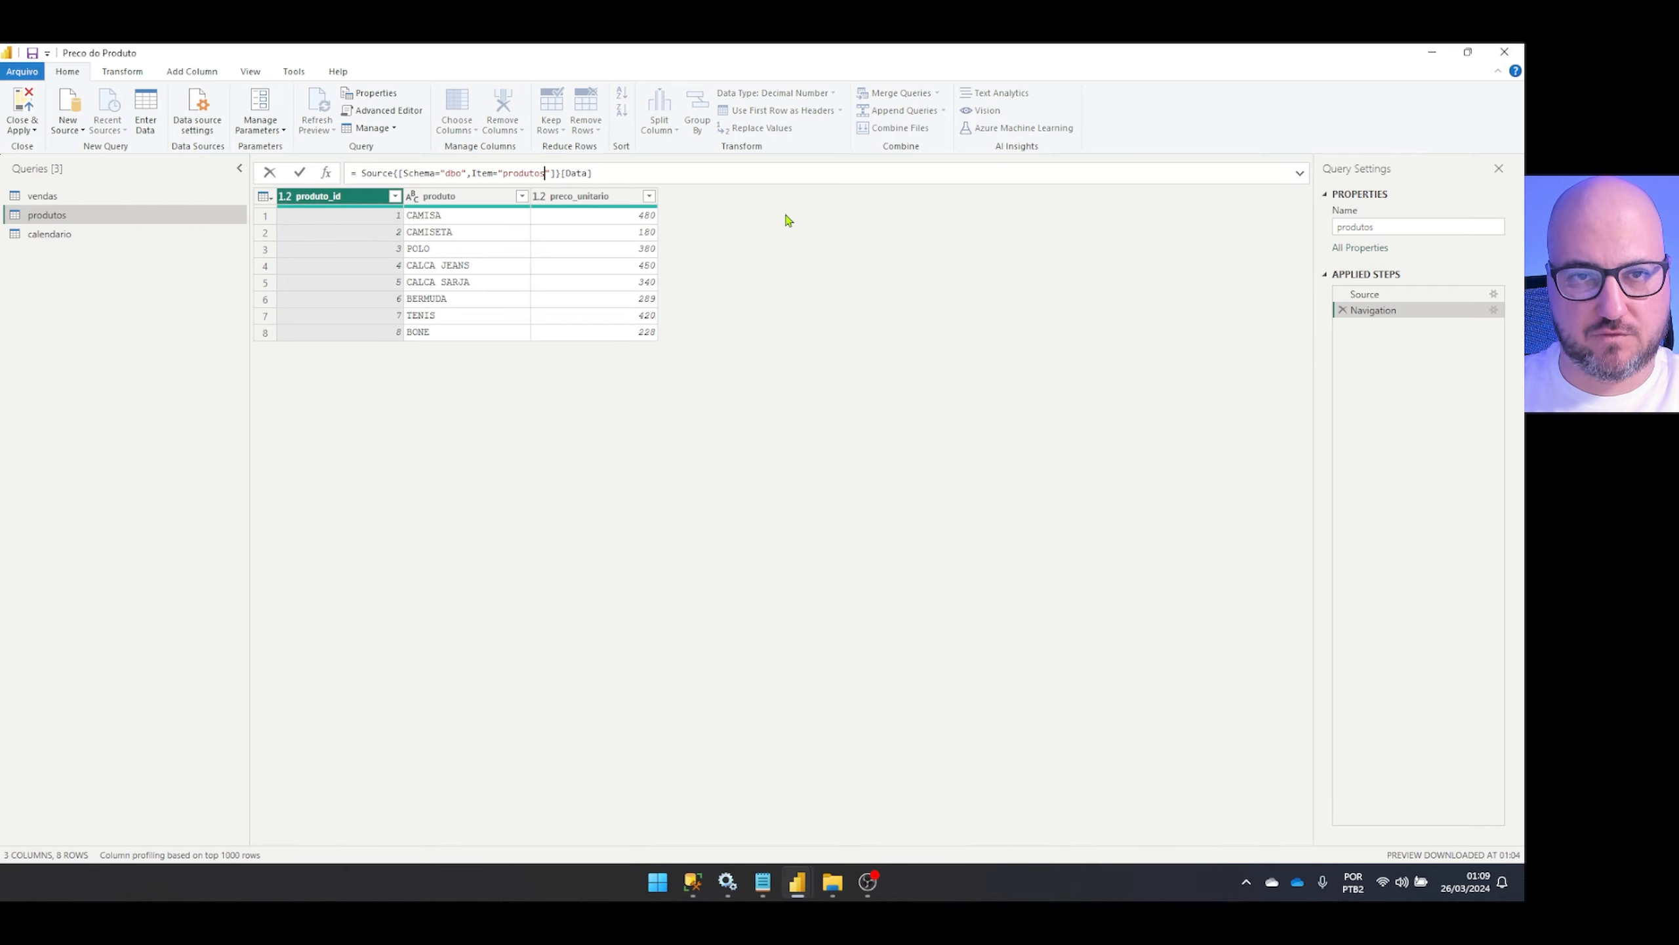
key("Return")
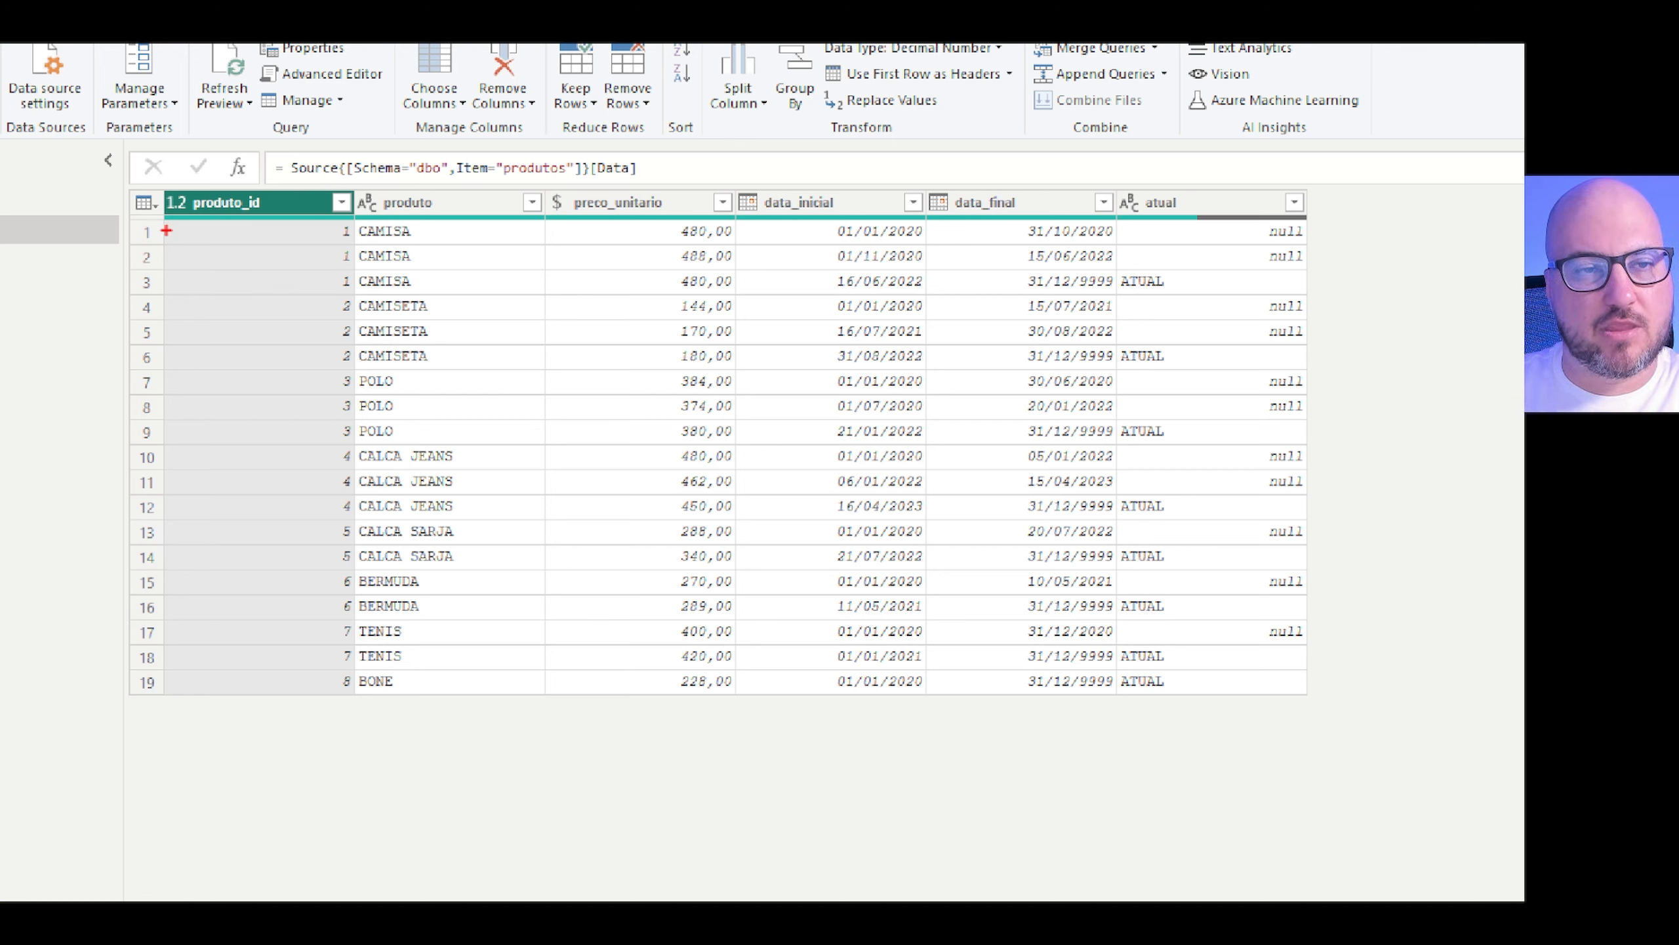
Examine the repeated rows of each product in the produtos query, with their unit prices and start and end dates
mouse_move(162, 220)
left_mouse_down()
mouse_move(644, 299)
mouse_move(1310, 298)
left_mouse_up()
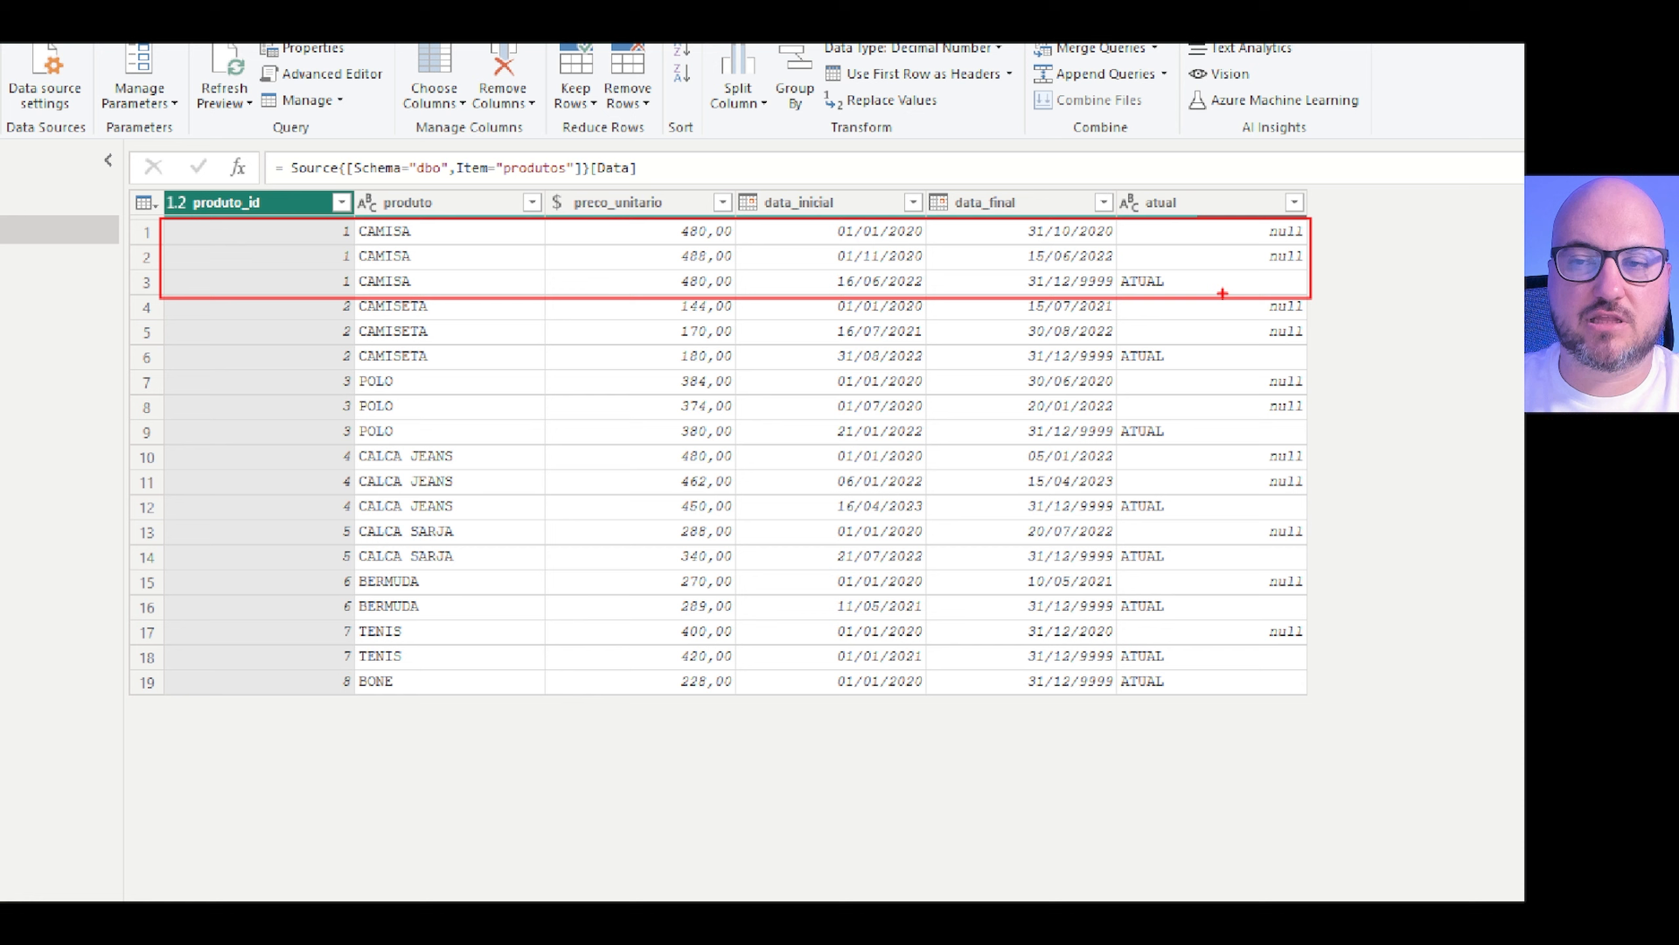
mouse_move(157, 296)
left_mouse_down()
mouse_move(198, 320)
mouse_move(1310, 369)
left_mouse_up()
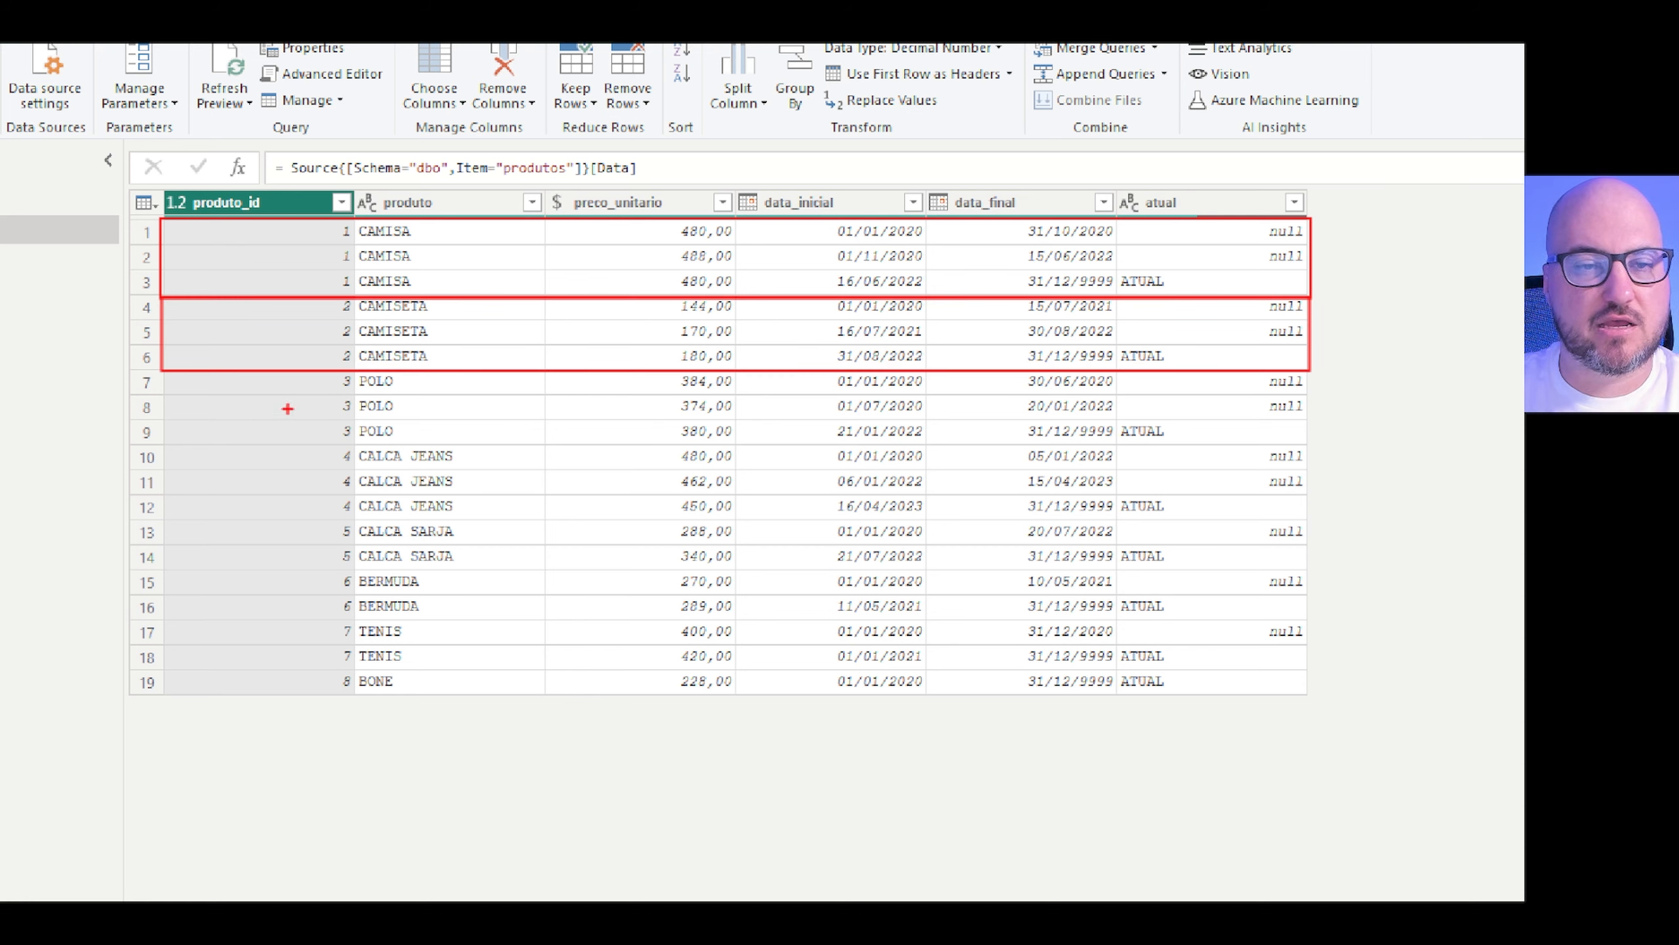
mouse_move(148, 369)
left_mouse_down()
mouse_move(813, 445)
mouse_move(1328, 449)
mouse_move(1302, 450)
left_mouse_up()
left_click_drag(148, 452, 1309, 523)
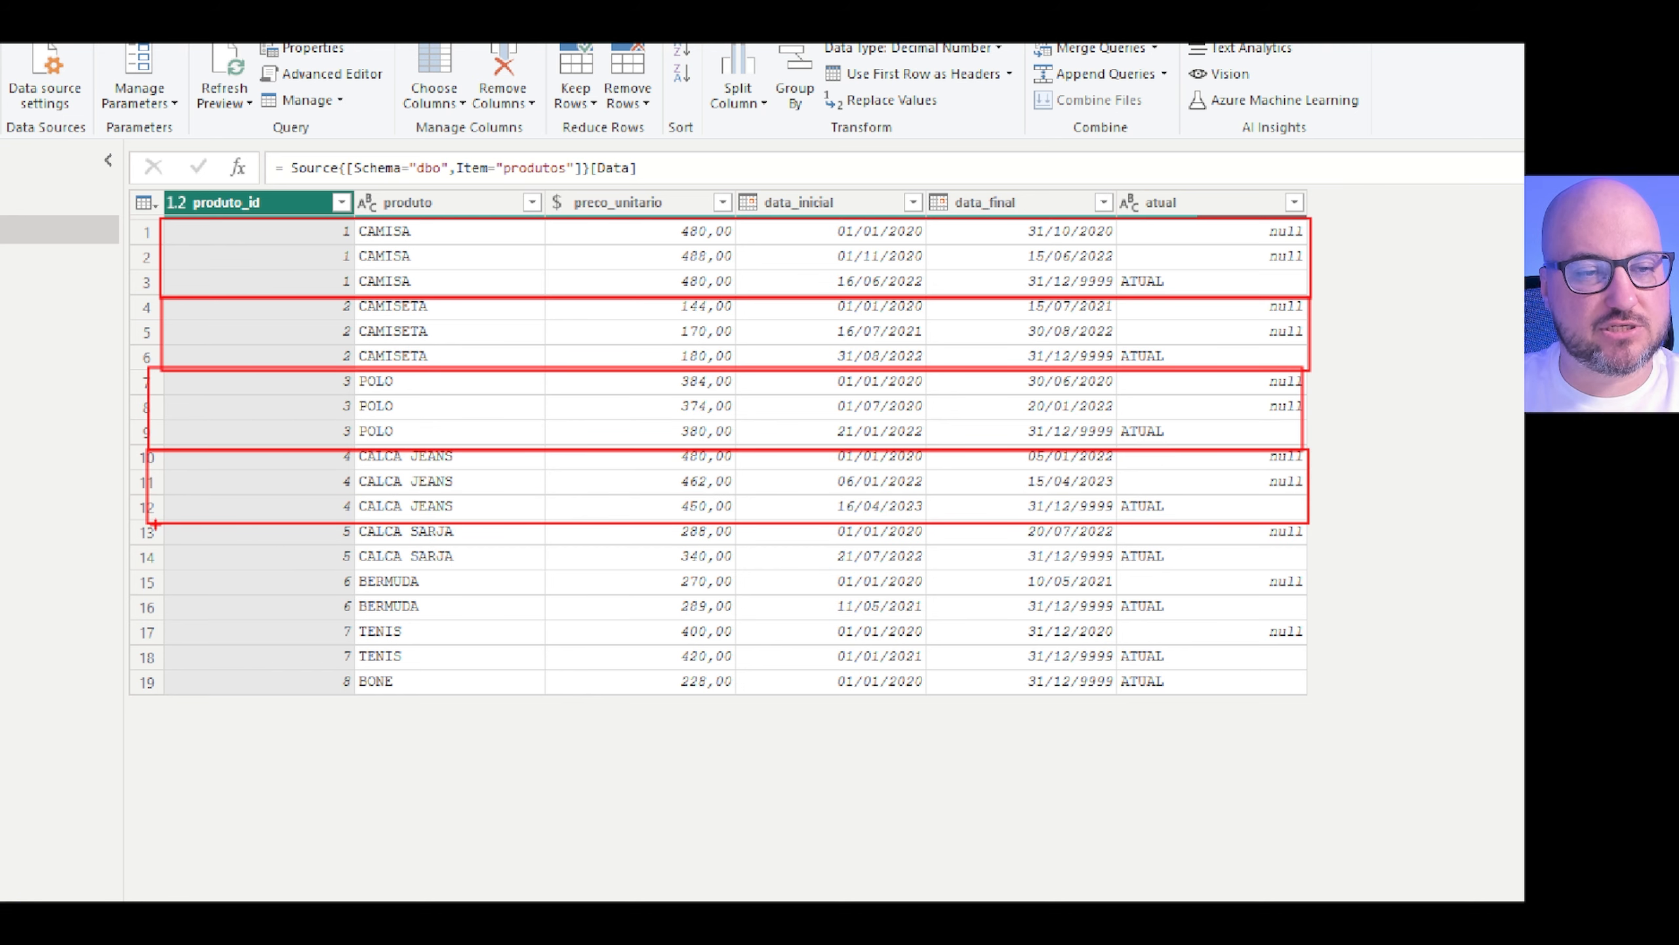
left_click_drag(153, 524, 1061, 560)
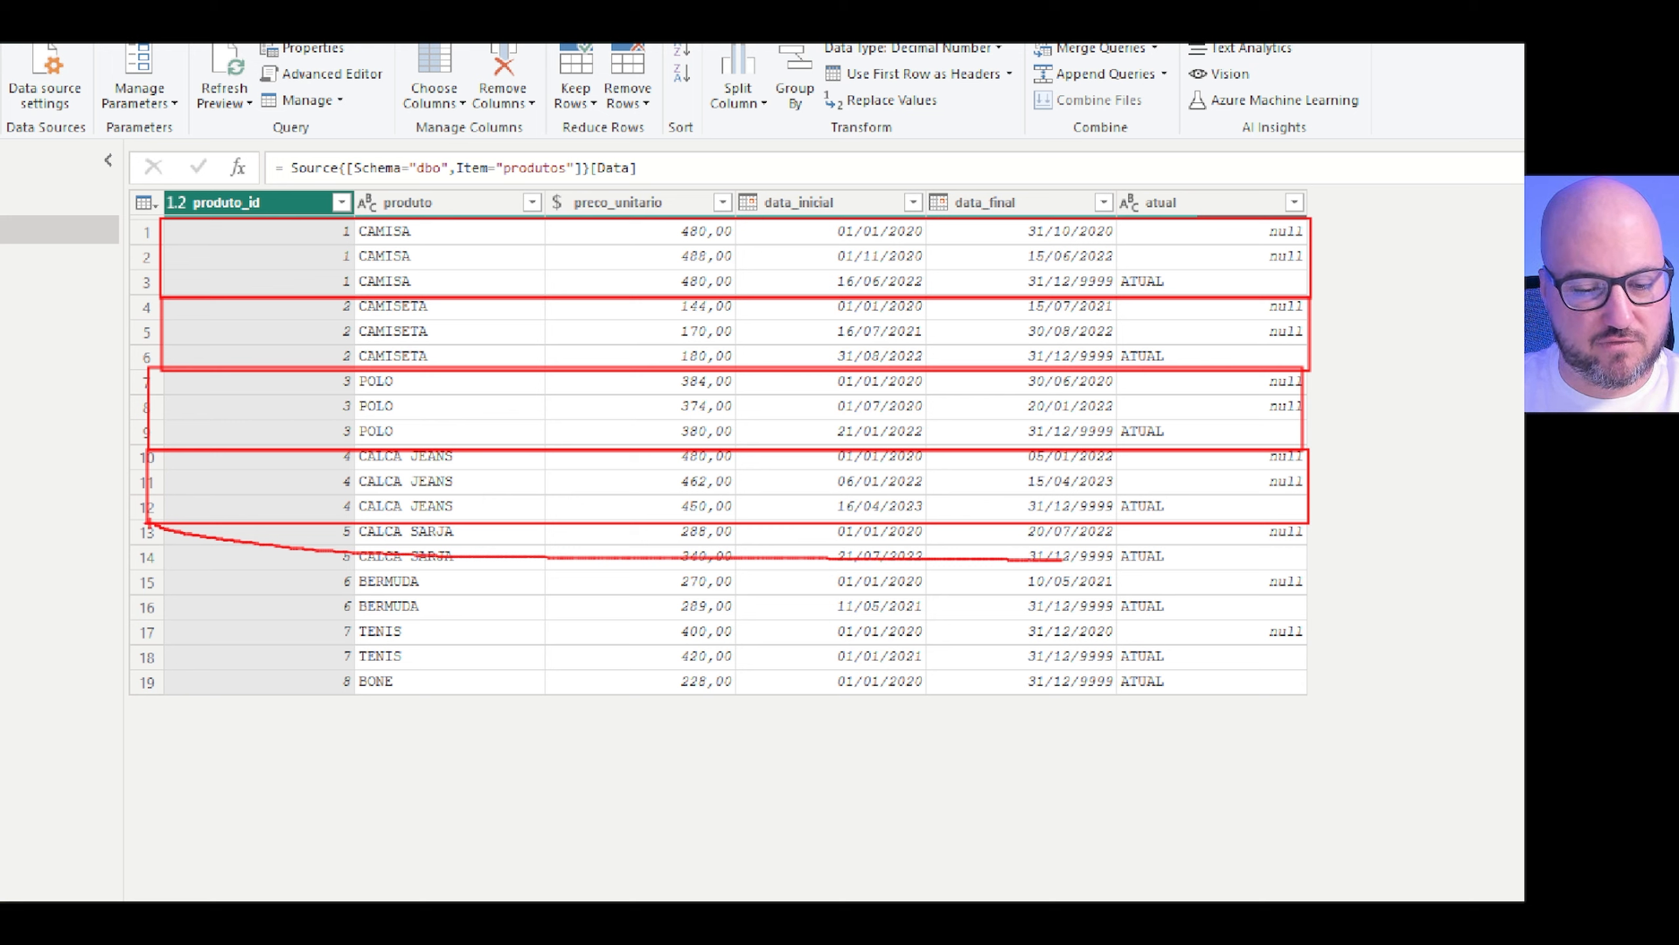
key("e")
left_click_drag(349, 517, 552, 567)
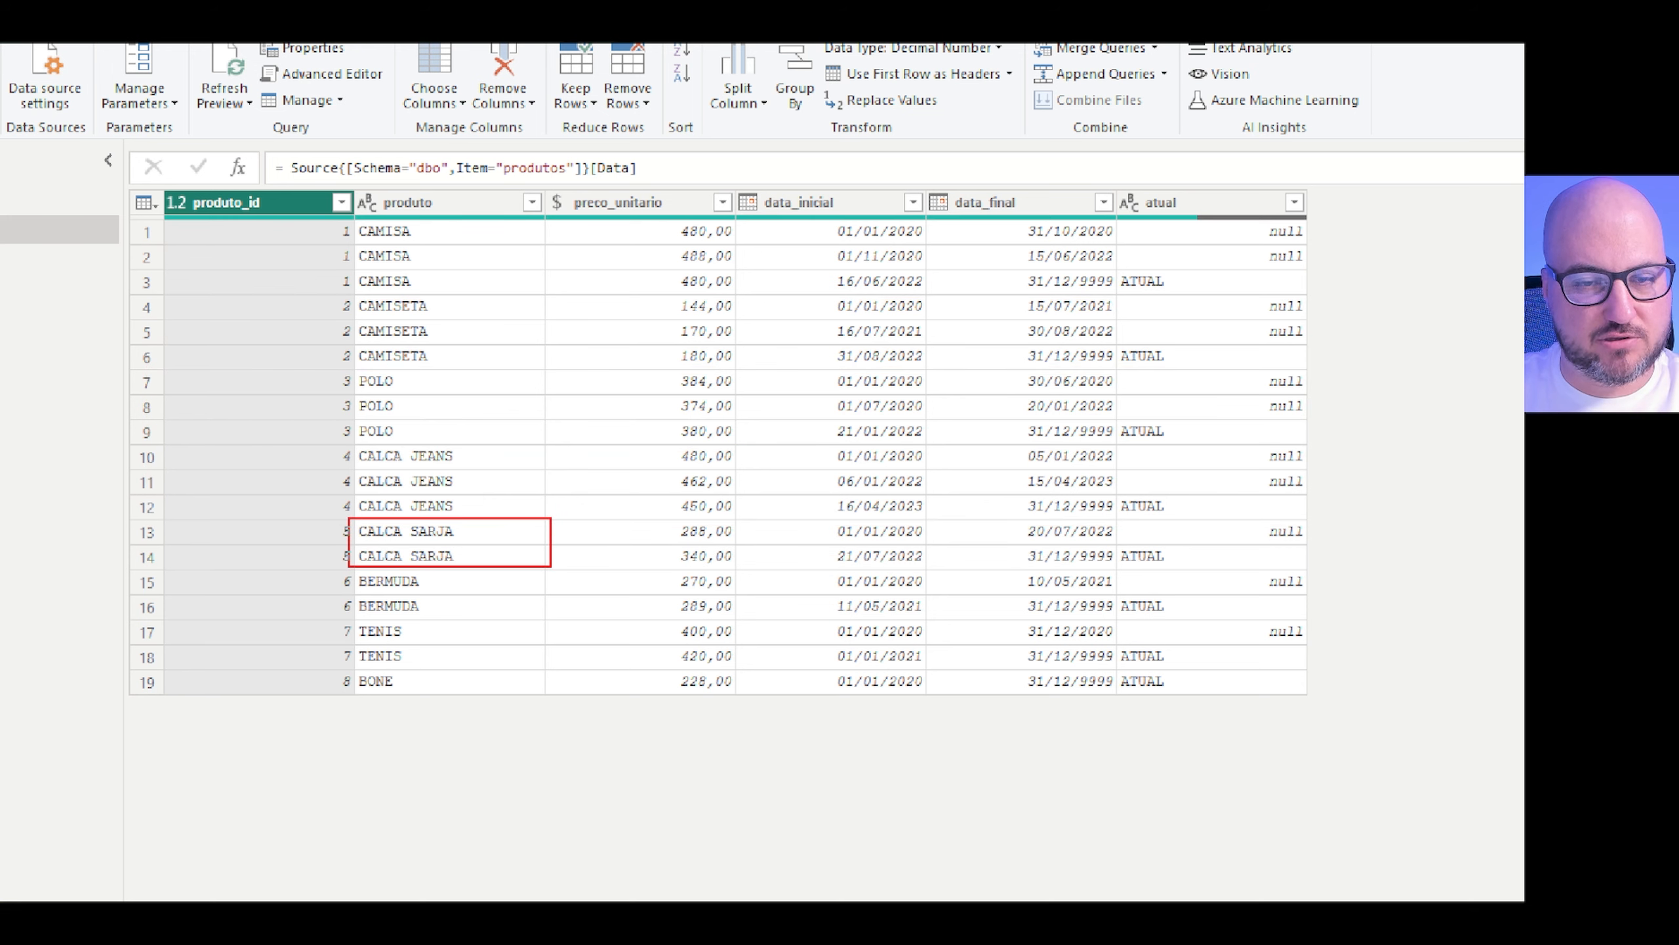
left_click_drag(354, 573, 554, 616)
left_click_drag(355, 621, 575, 666)
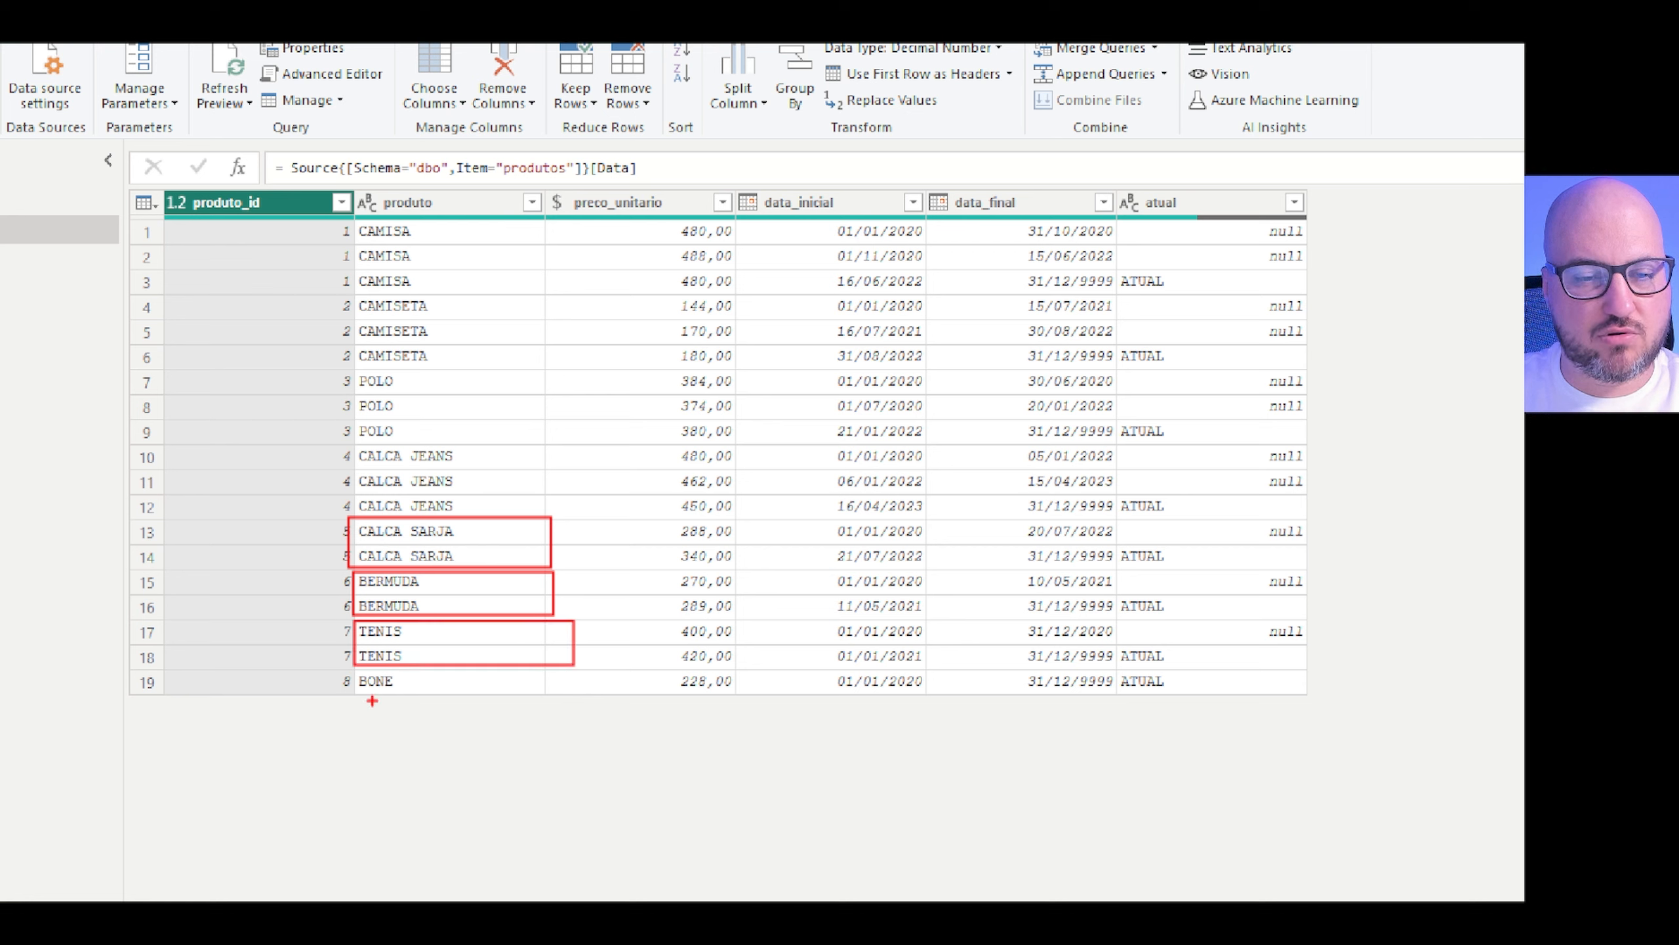
left_click_drag(372, 701, 304, 801)
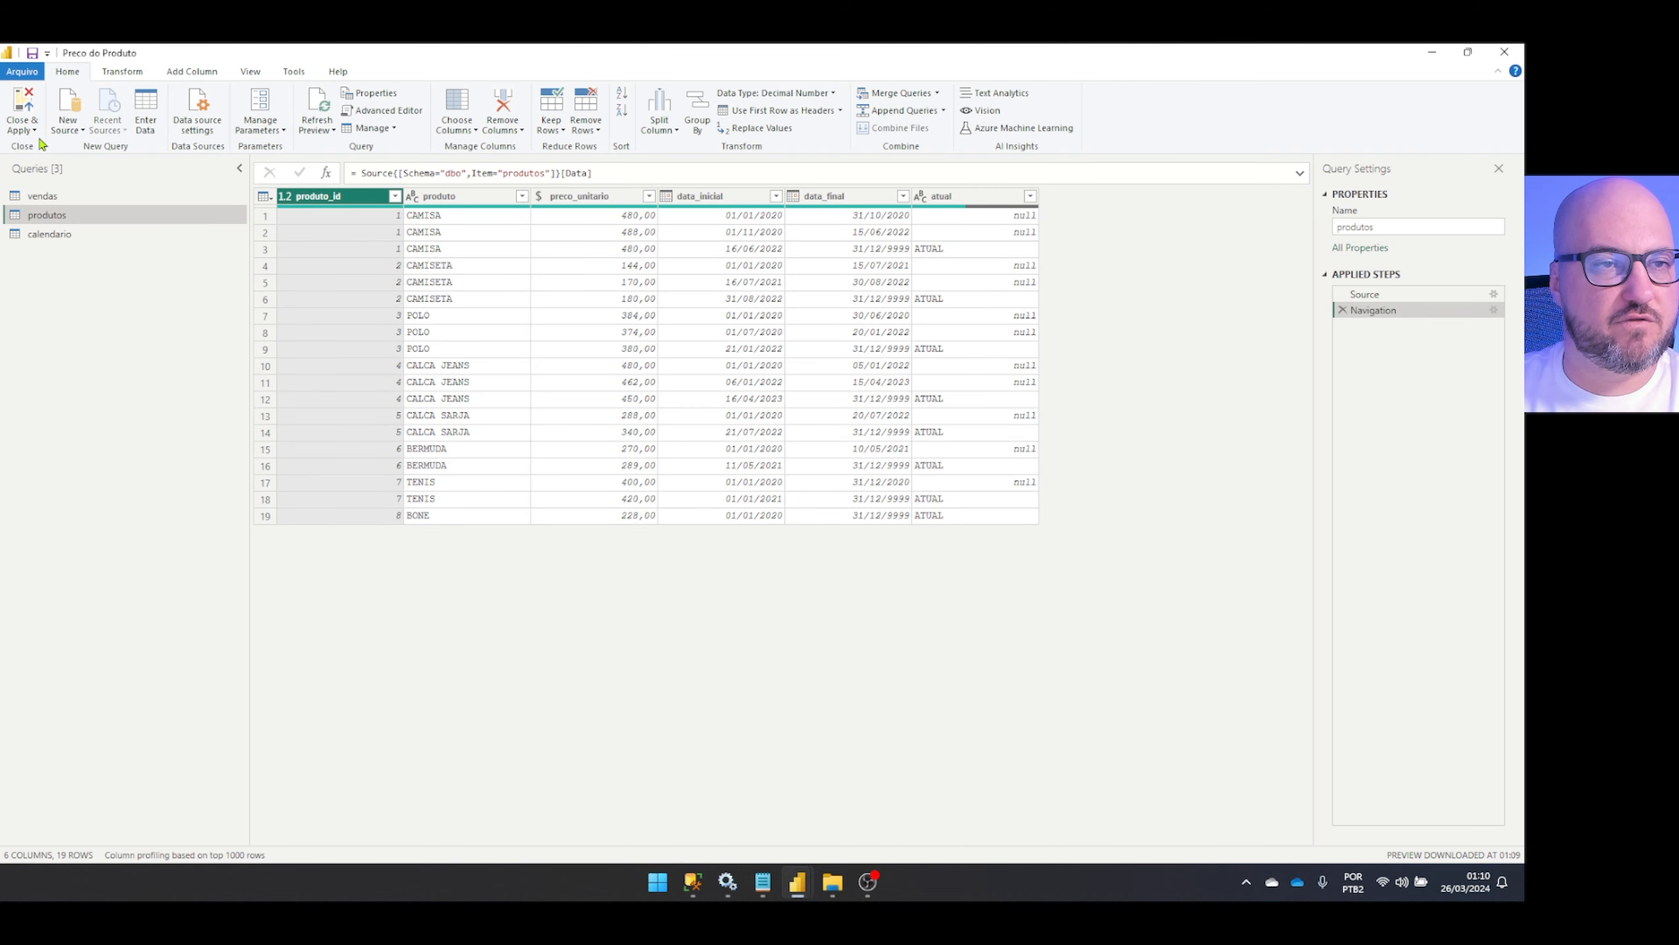
Leave the query editor, try to load the modified produtos query into the model, and dismiss the load dialog
left_click(29, 129)
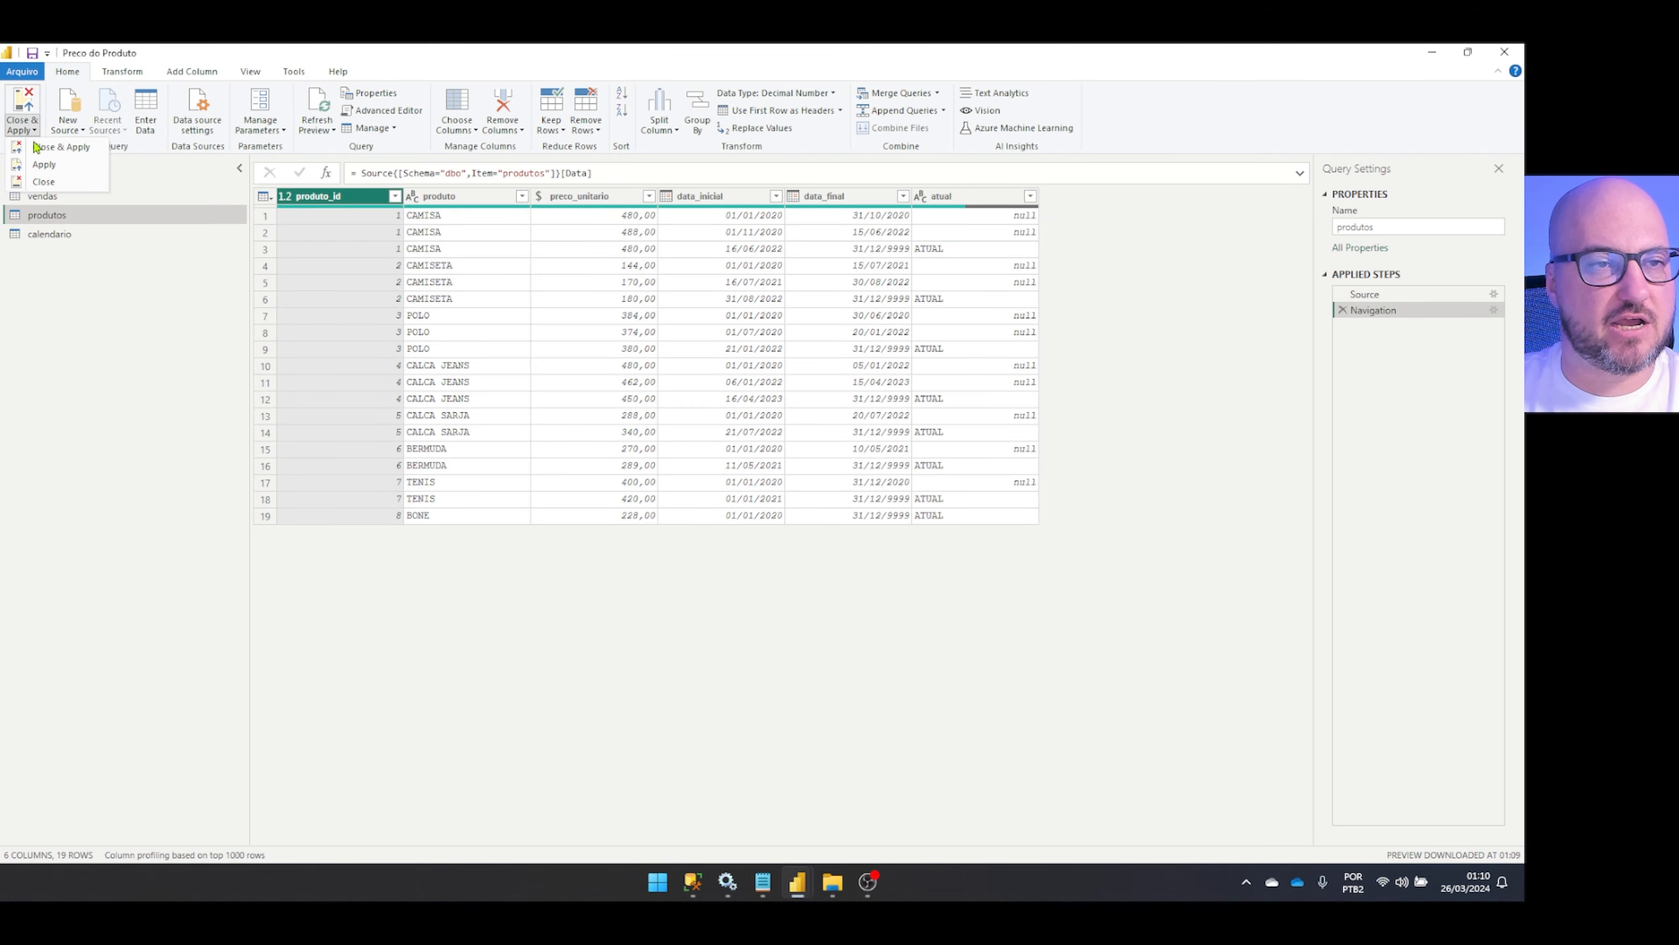
left_click(44, 182)
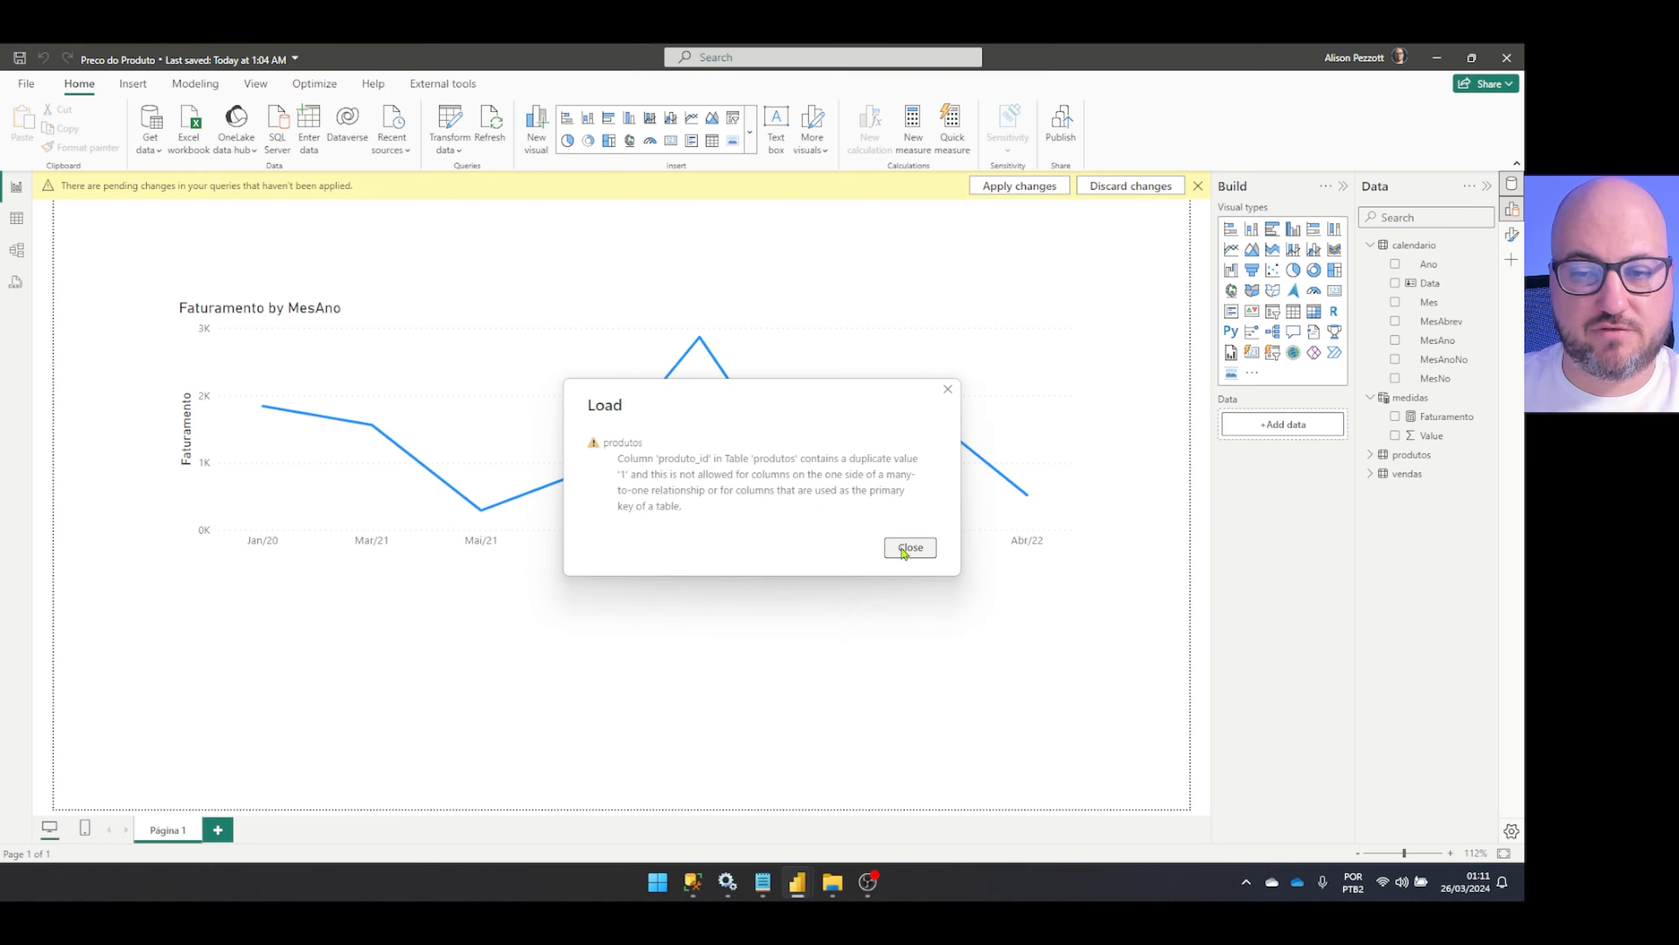
left_click(993, 581)
In the model diagram, try to relate produtos to vendas on produto_id, check the cross filter direction options, and cancel
left_click(17, 250)
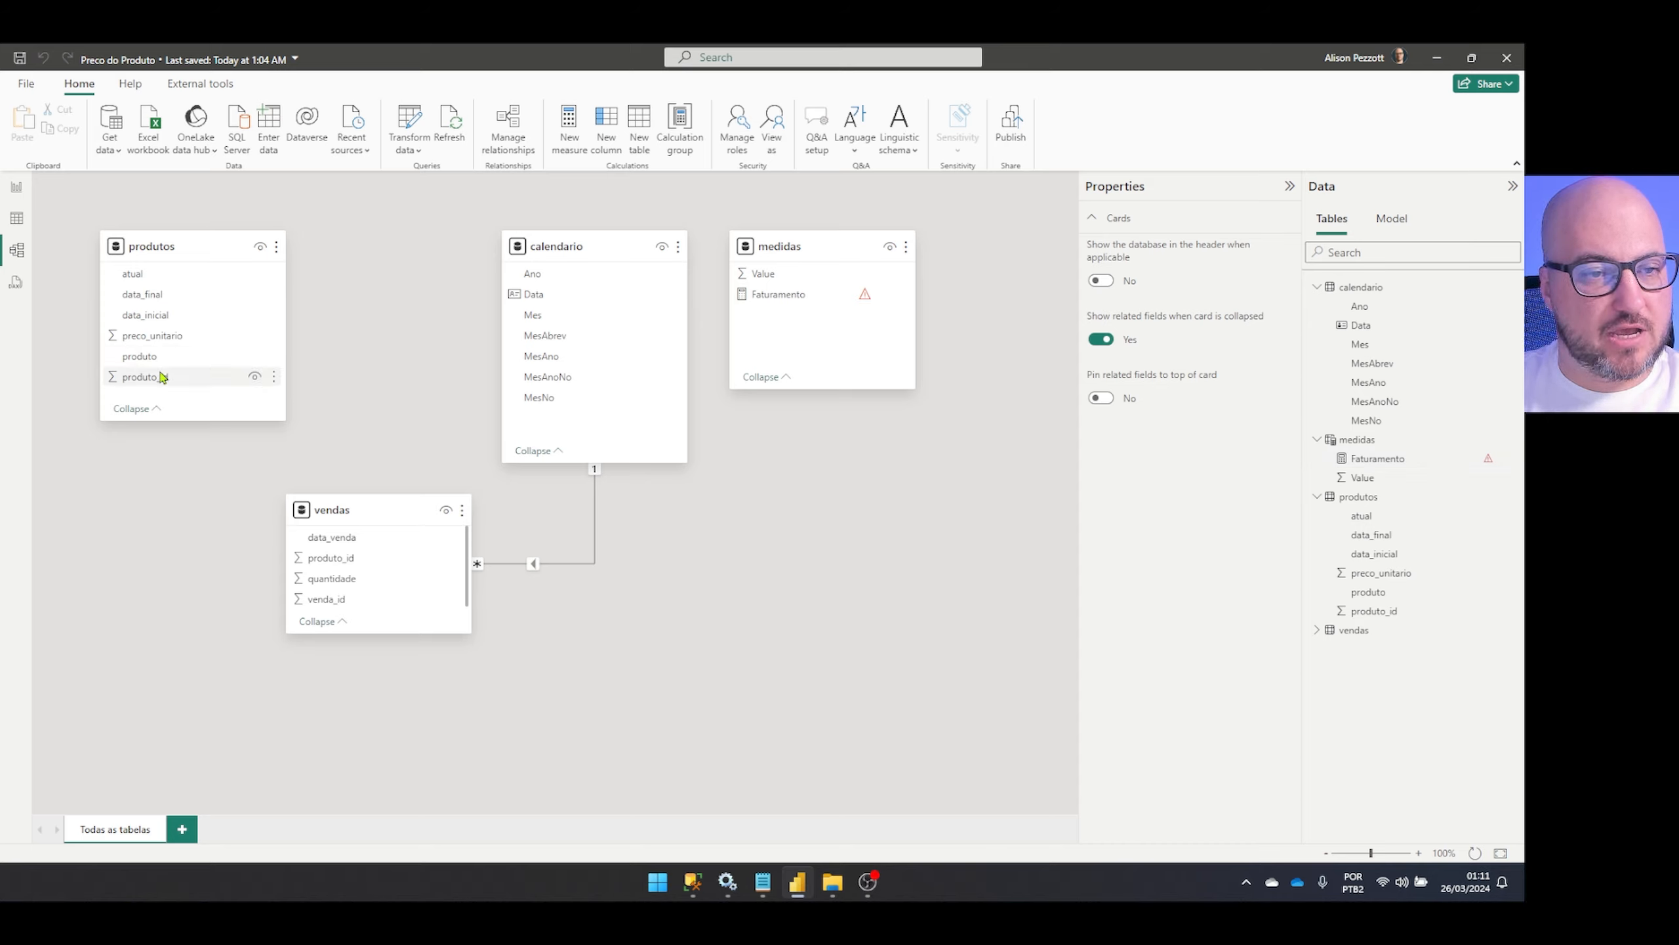
left_click_drag(162, 378, 413, 561)
left_click(890, 546)
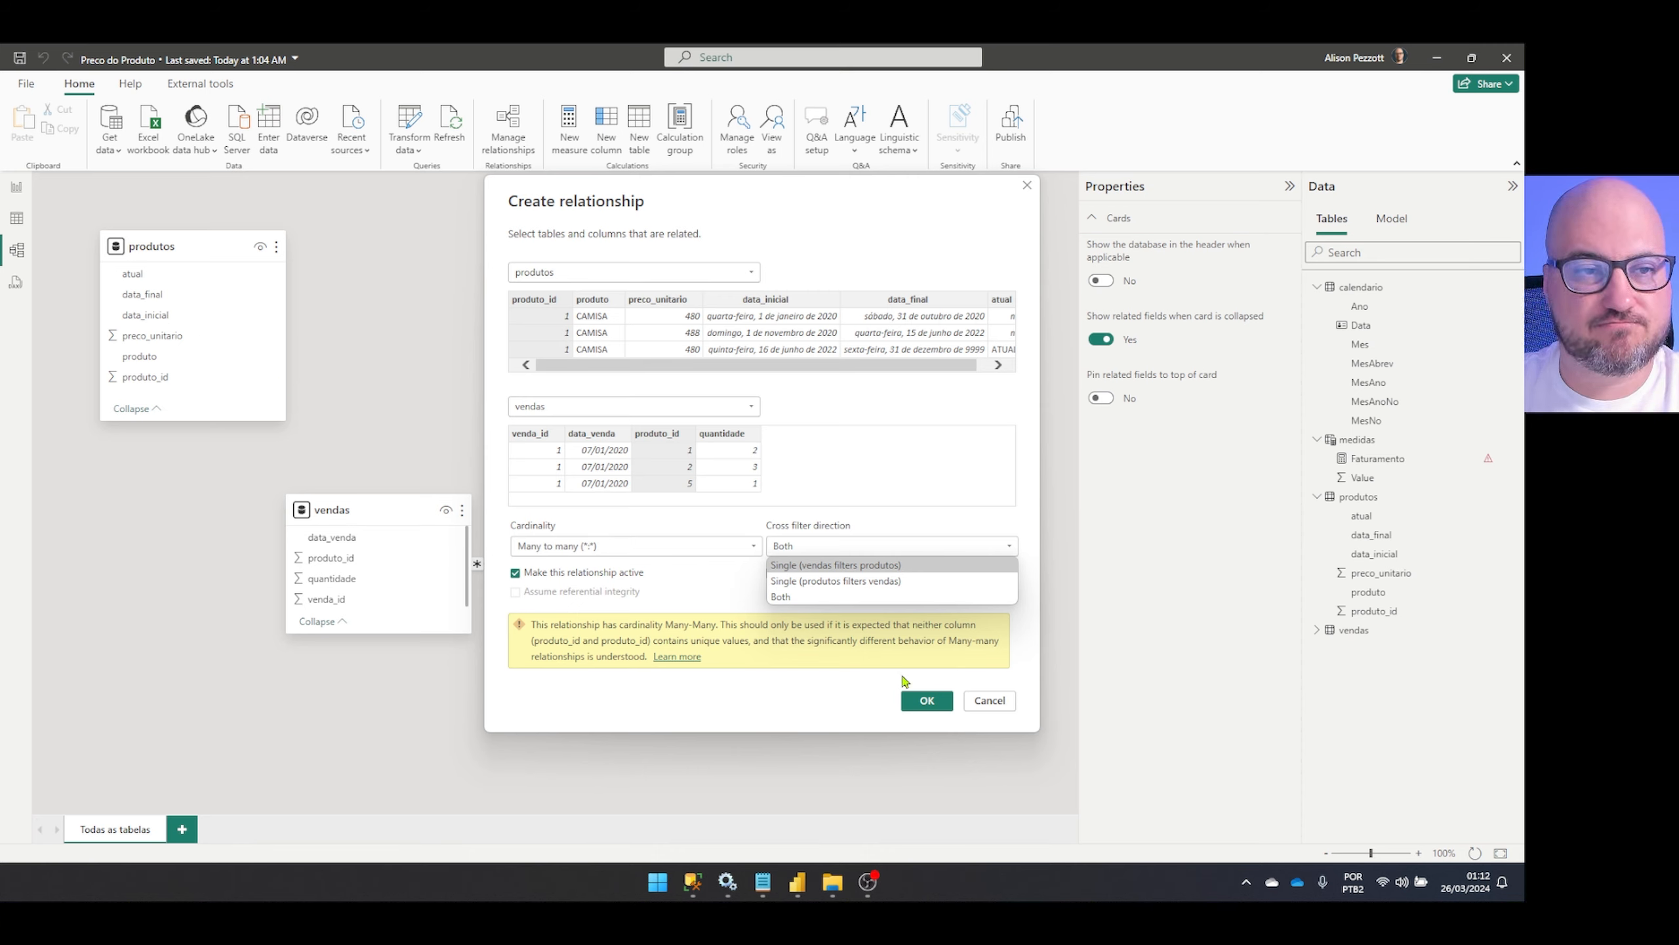
left_click(1004, 704)
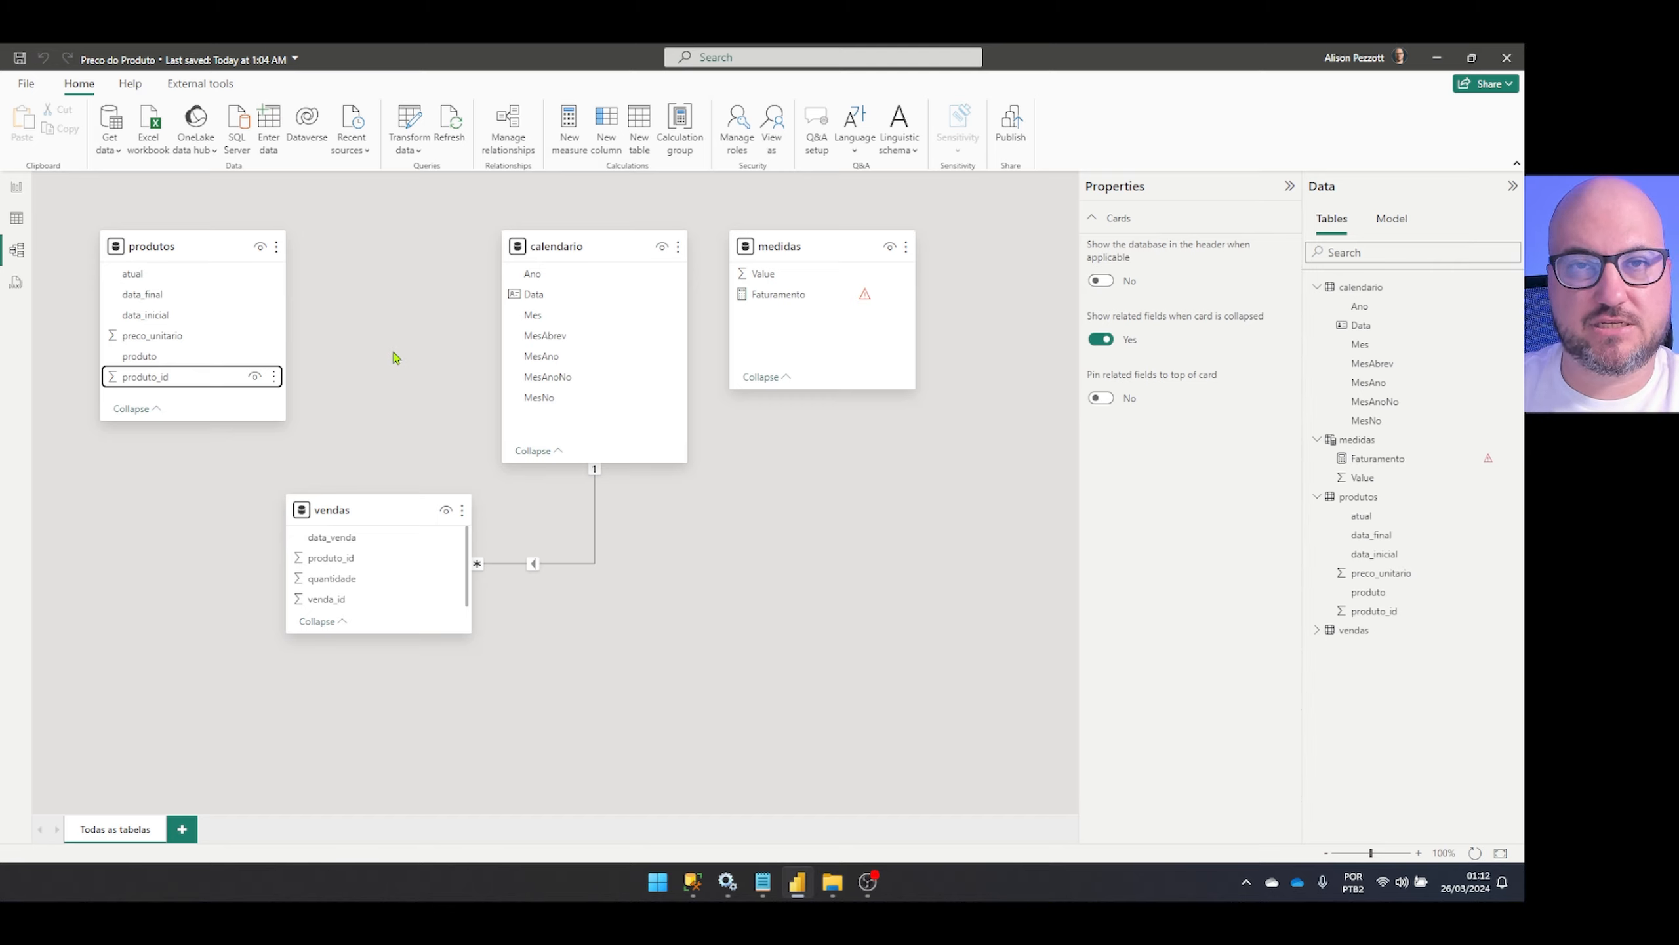
Write the DAX query EVALUATE vendas in the DAX query view and run it
left_click(15, 282)
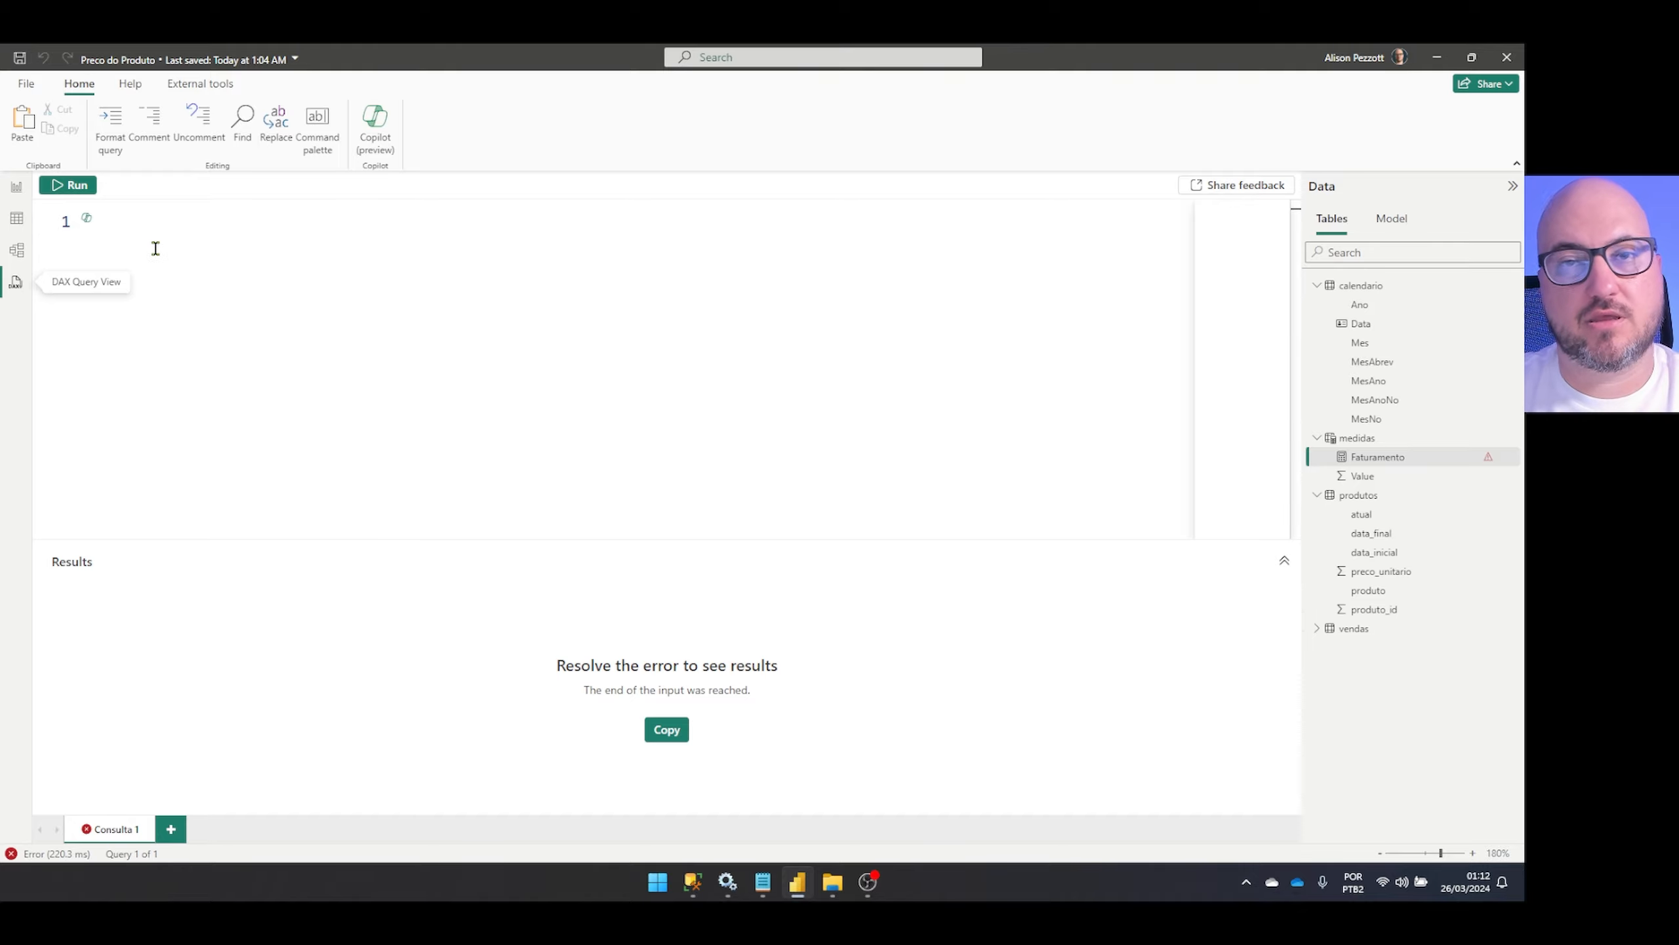
type("EVALUATE")
key("Return")
type("ADD")
key("BackSpace")
key("BackSpace")
key("BackSpace")
key("Escape")
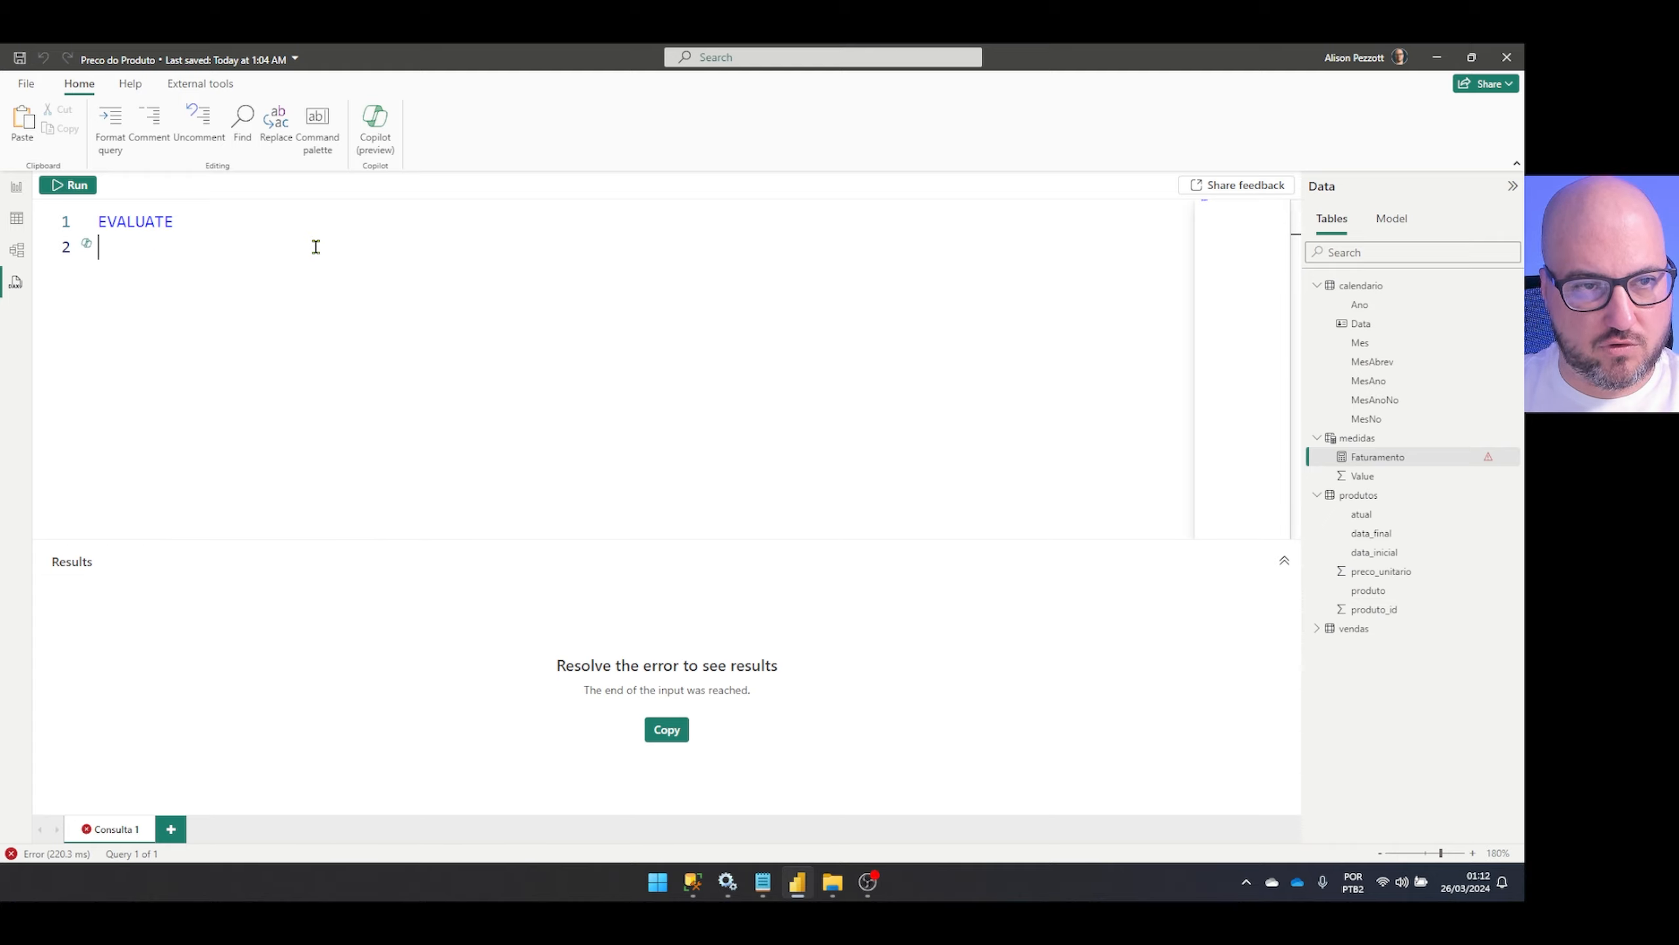
type("ver")
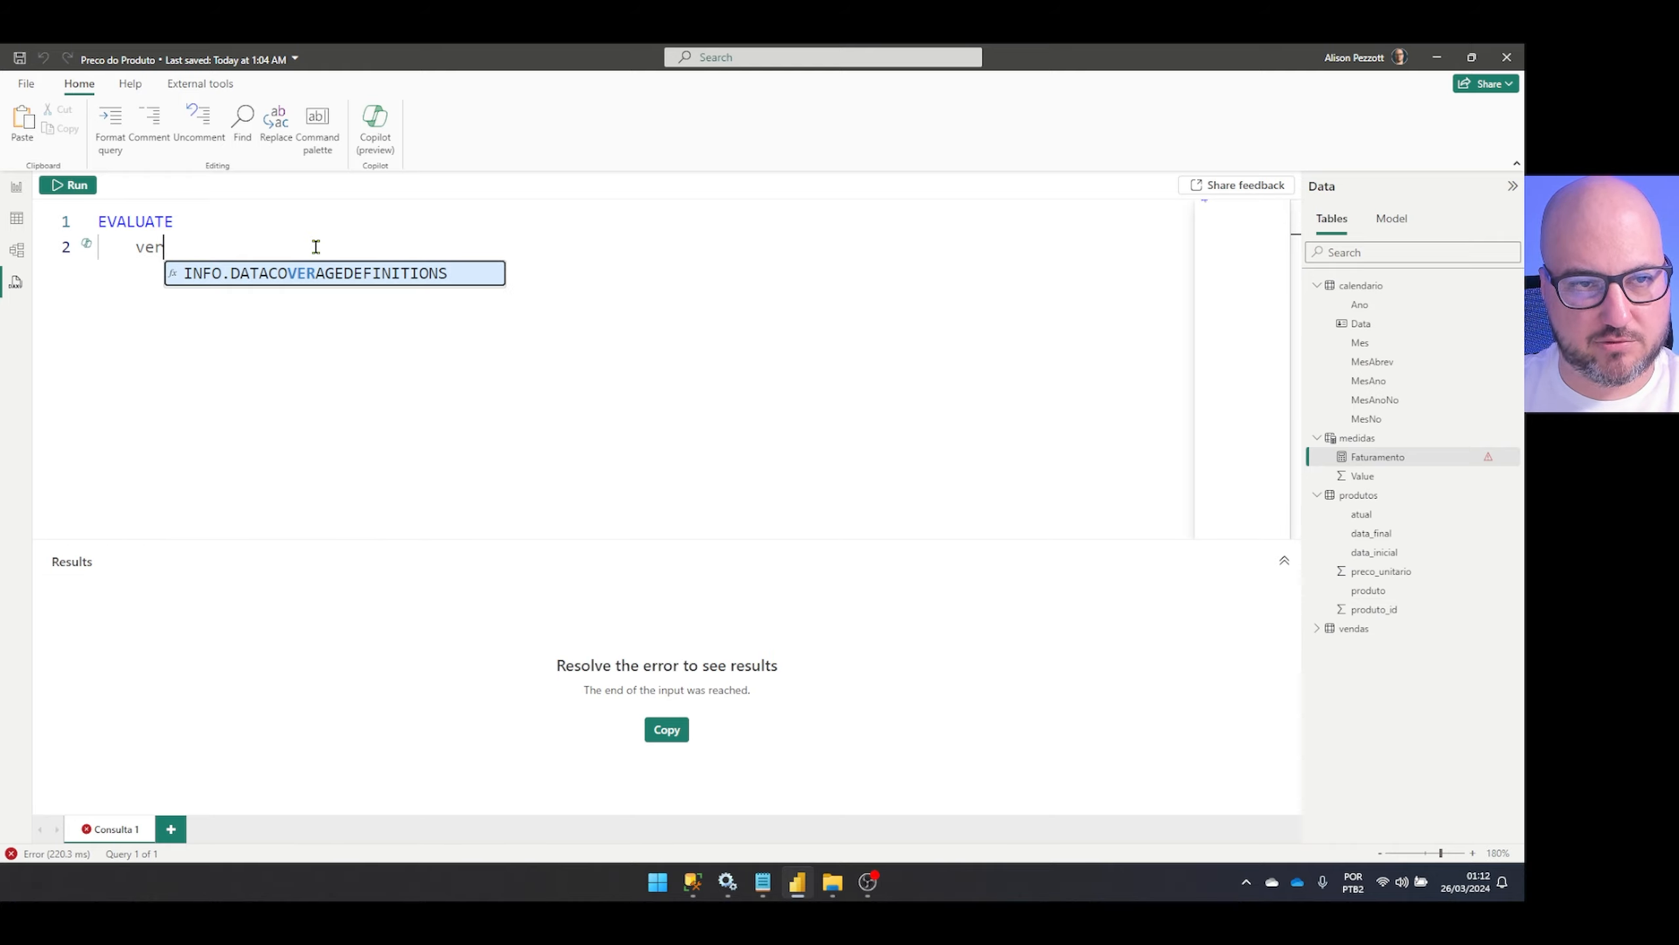
key("BackSpace")
type("ndas")
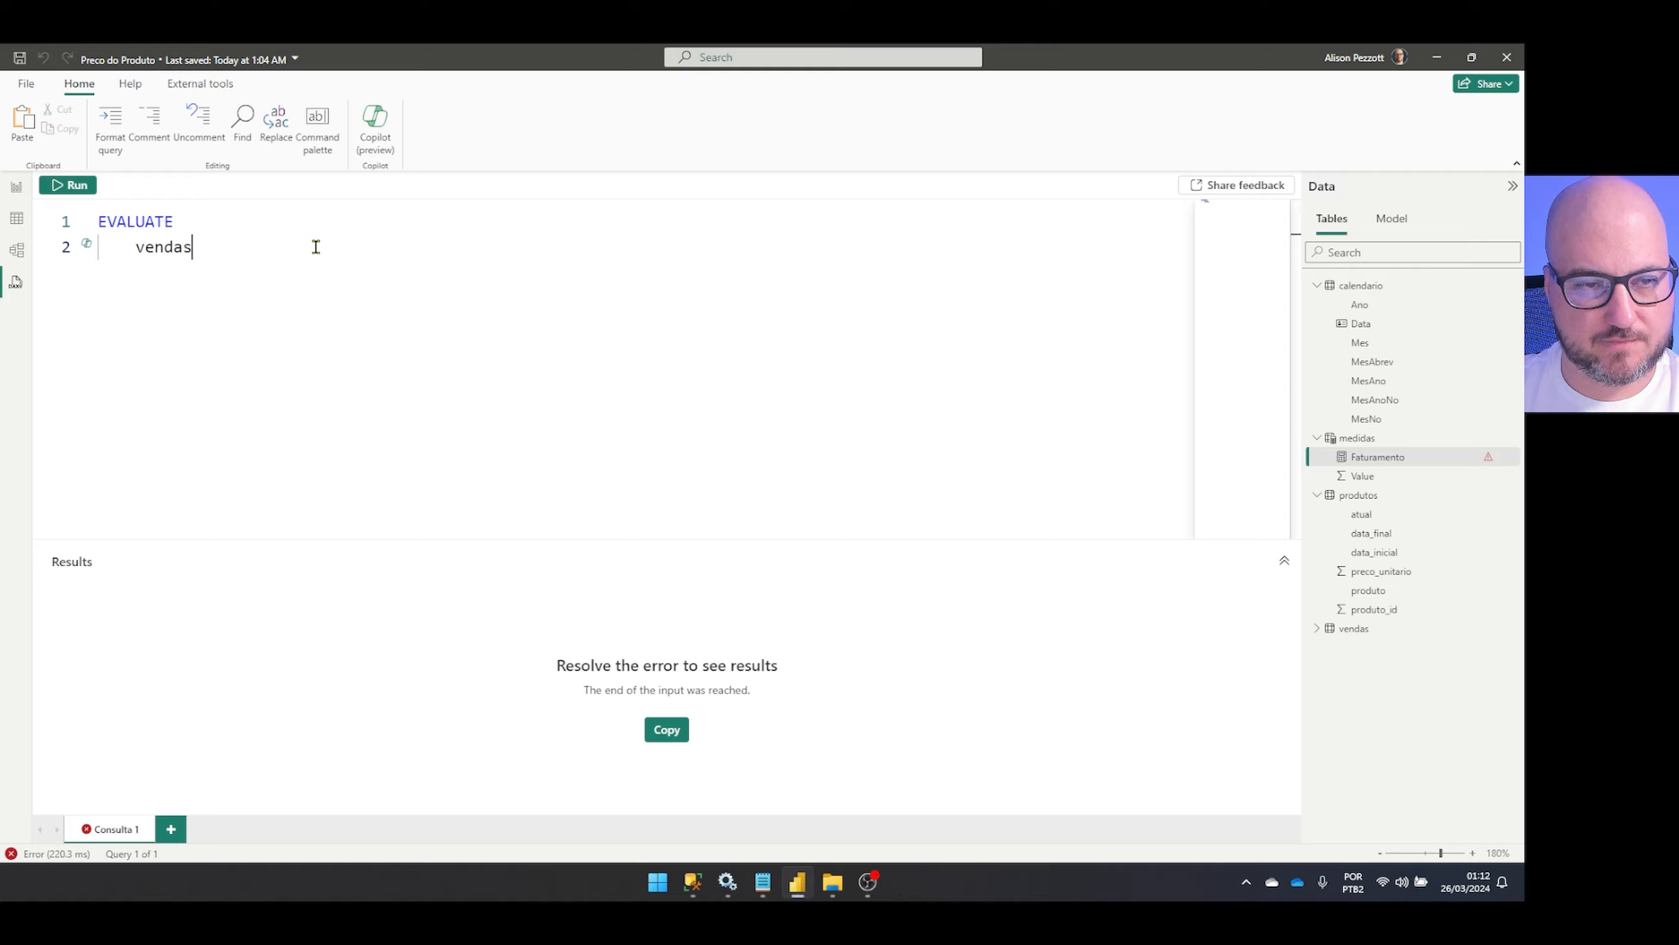
key("F5")
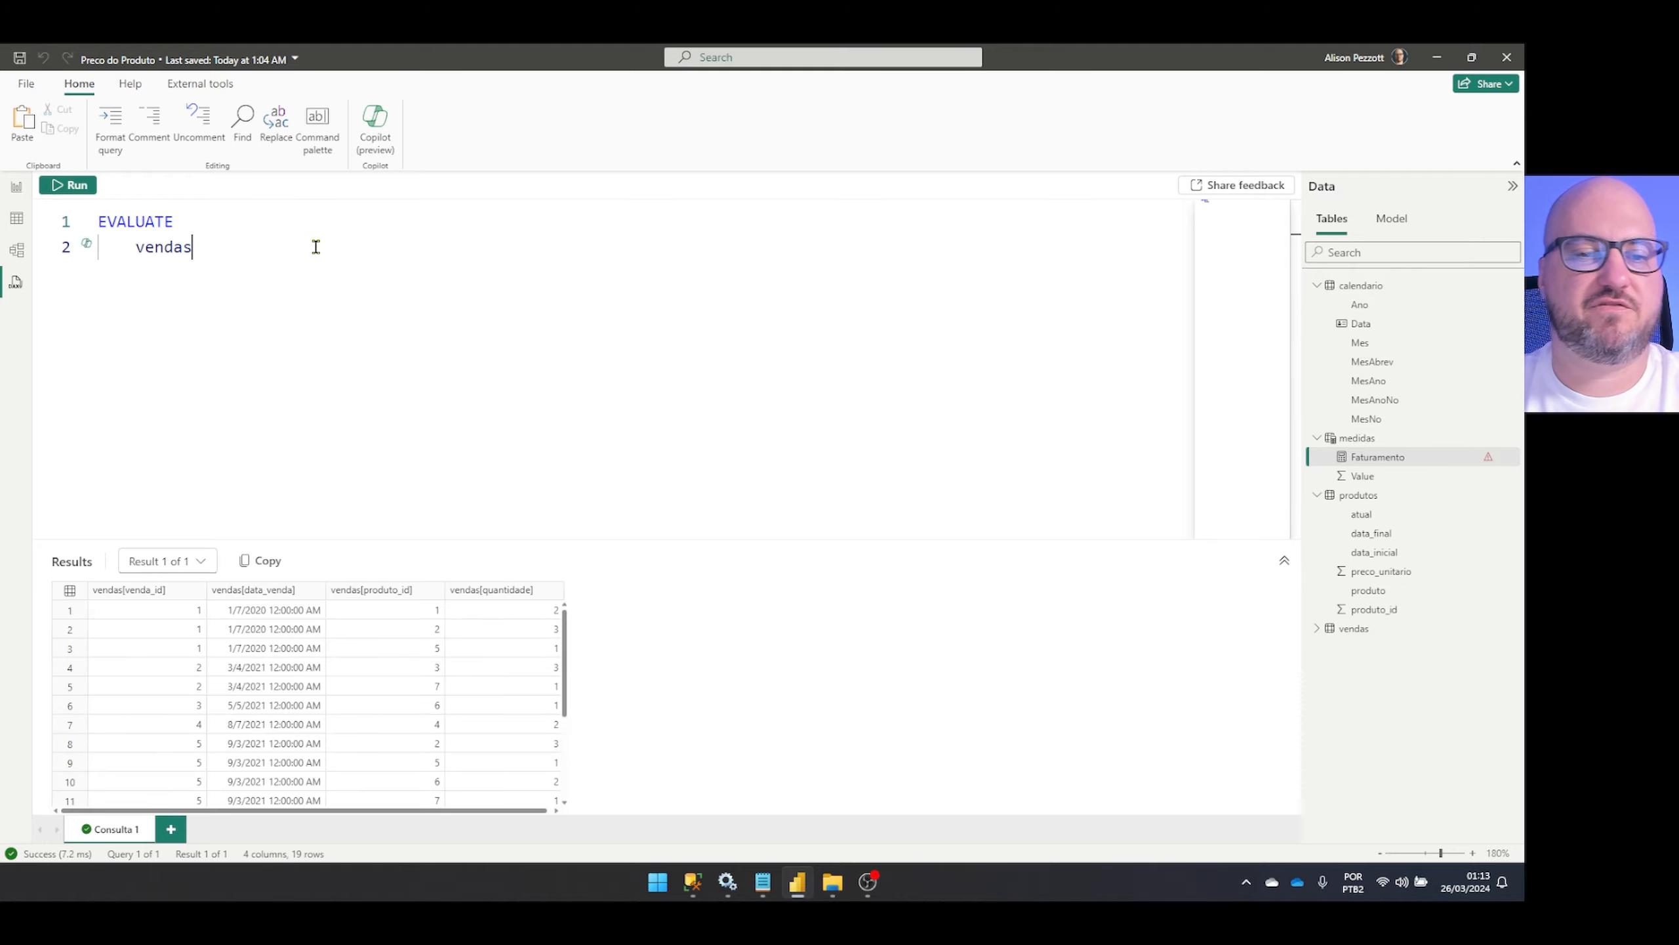
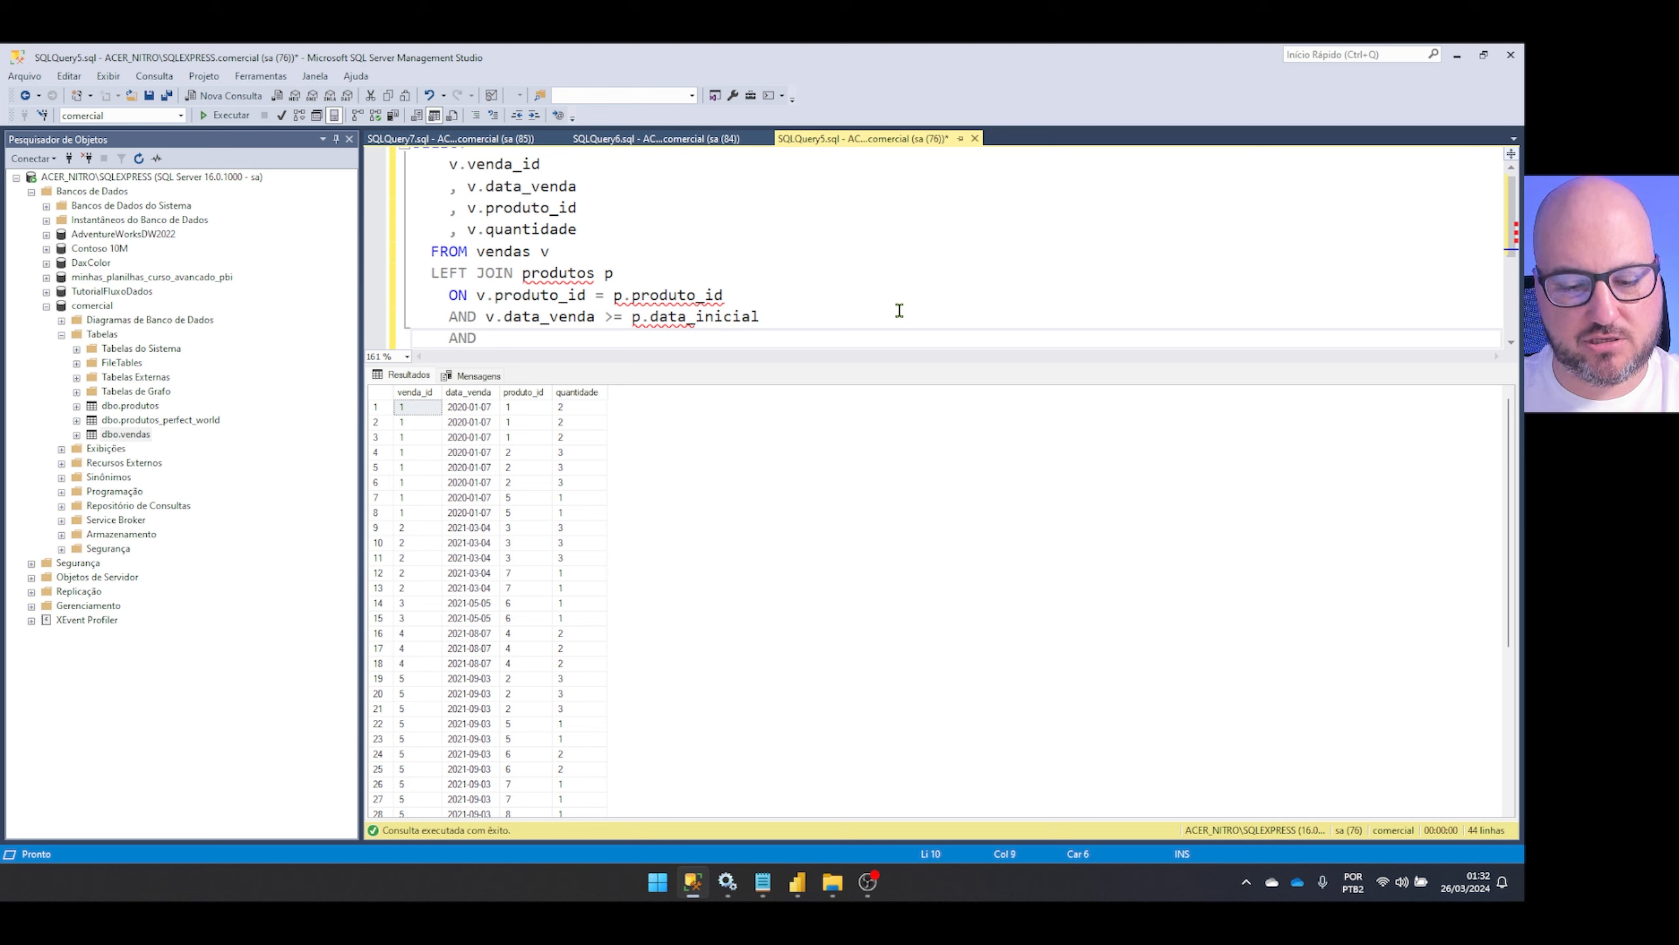
In SQL Server Management Studio, complete the LEFT JOIN's last condition as v.data_venda <= p.data_final and run the whole query
type("v.")
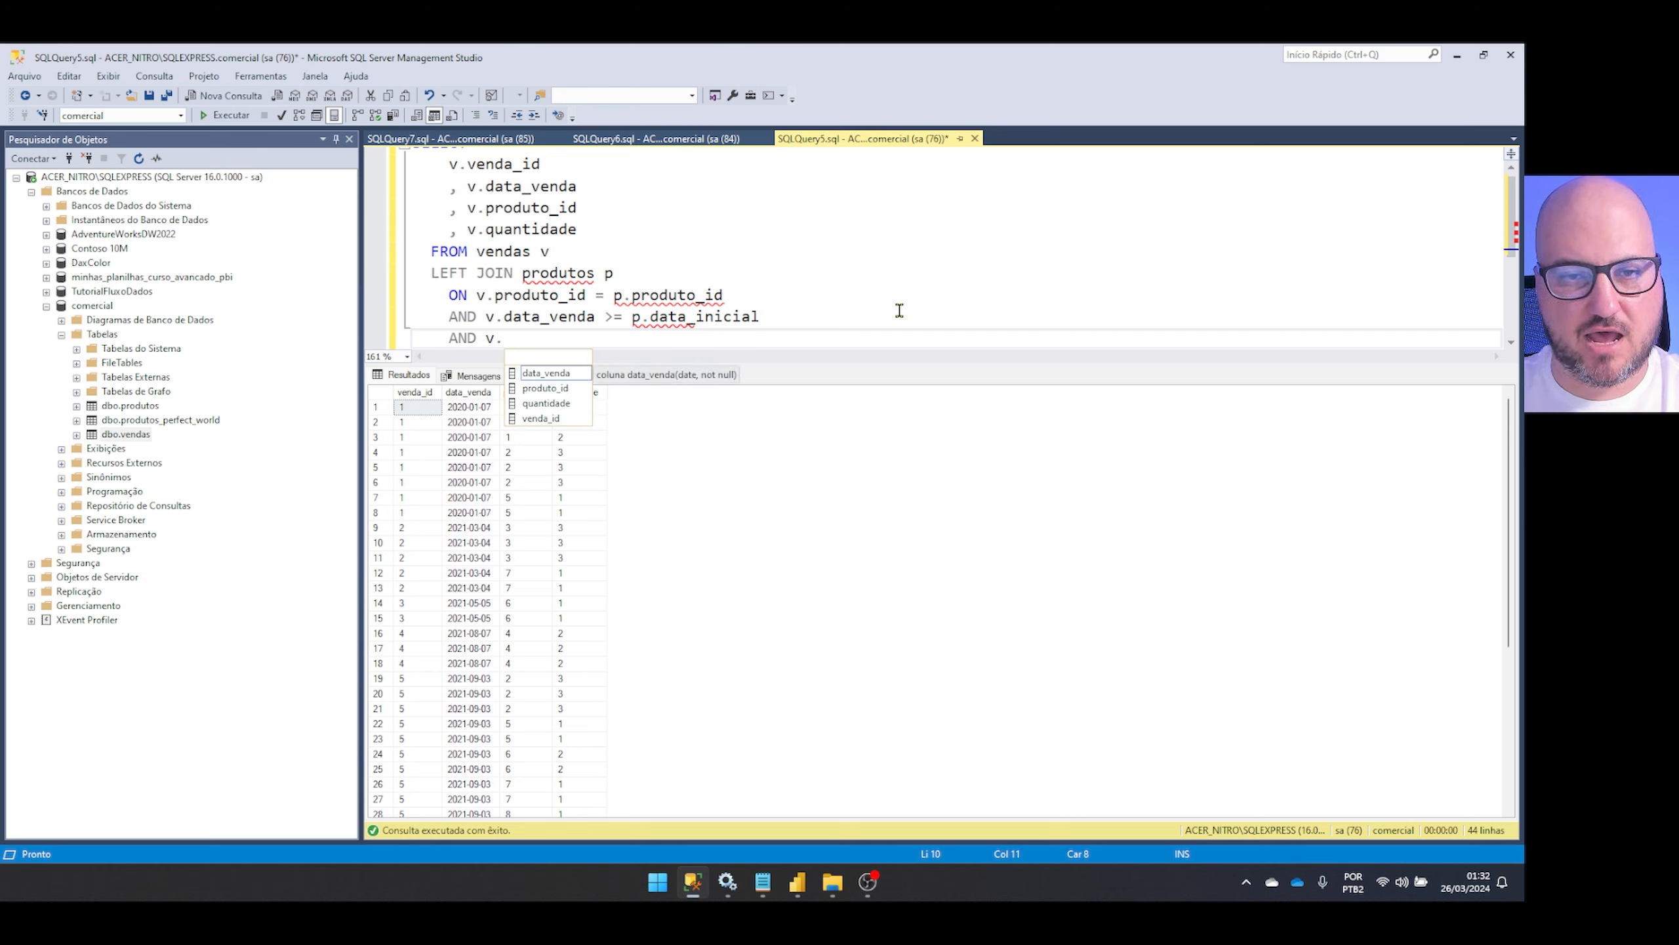
key("Tab")
type("<= p.")
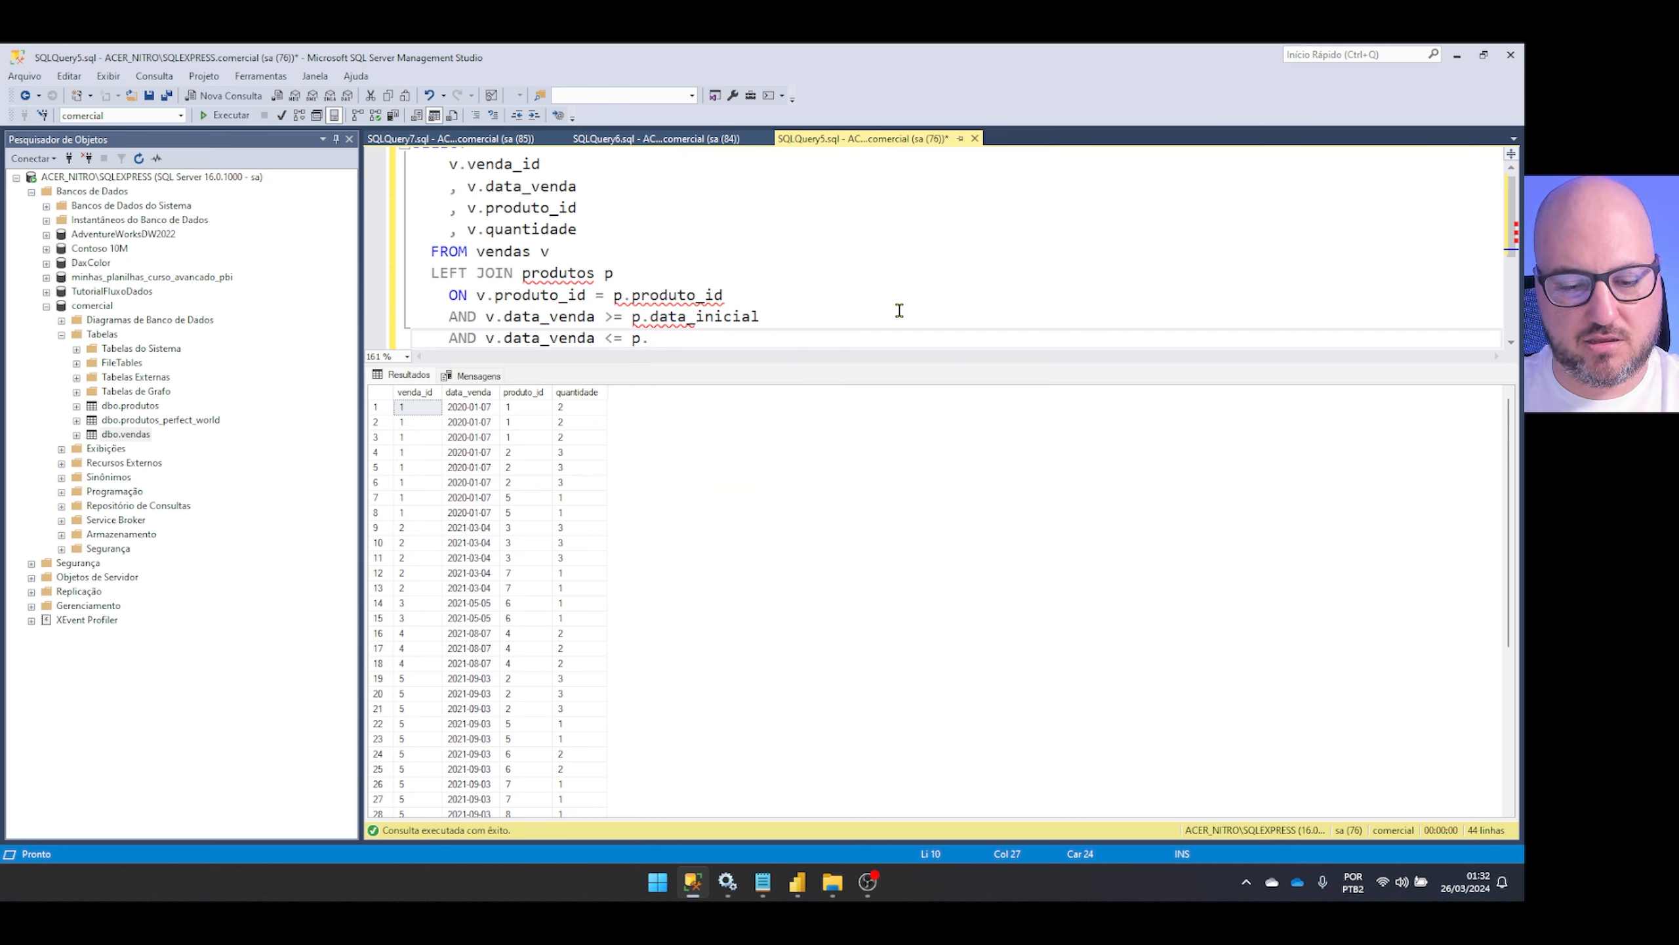
type("data_final")
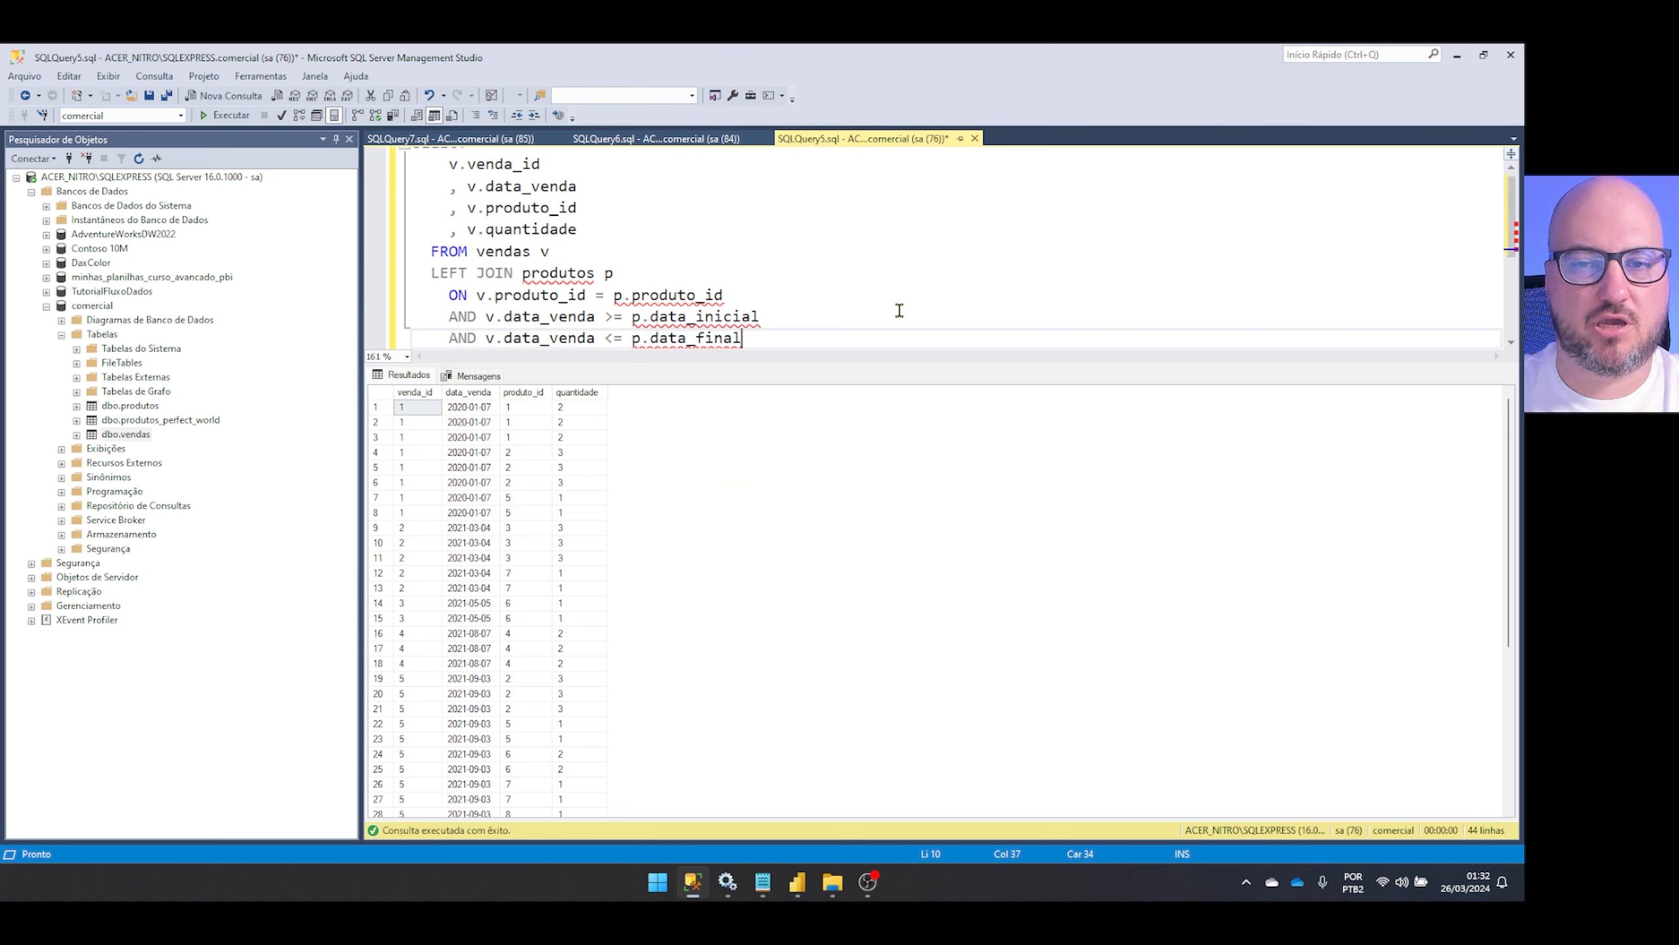
left_click_drag(777, 339, 385, 105)
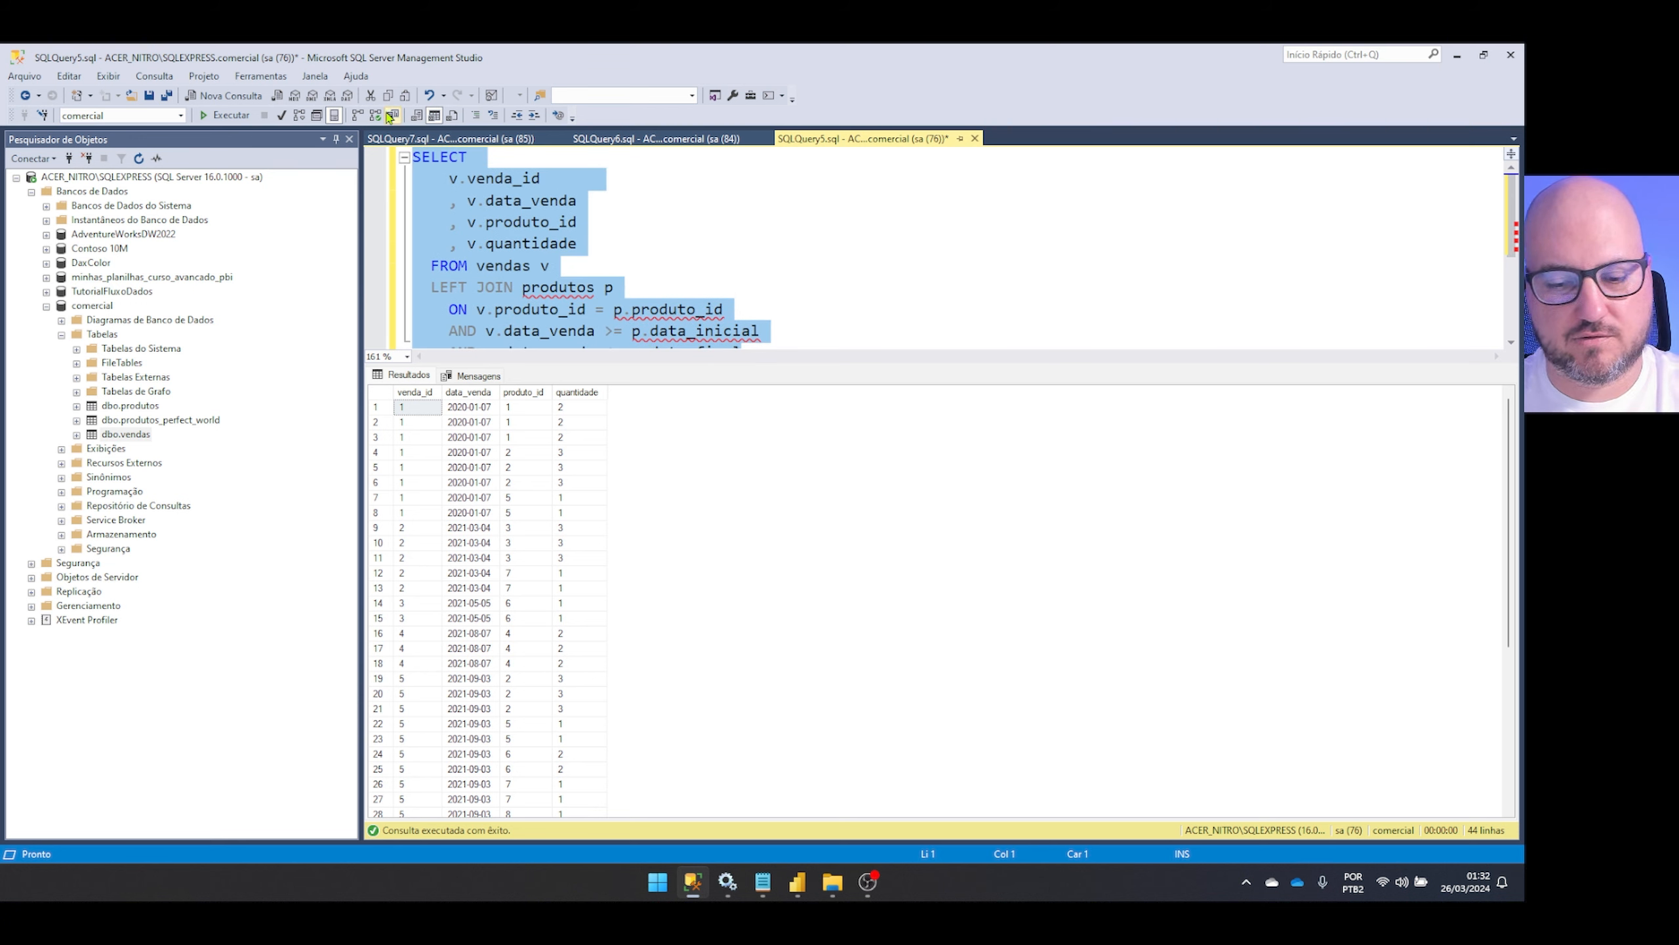
key("F5")
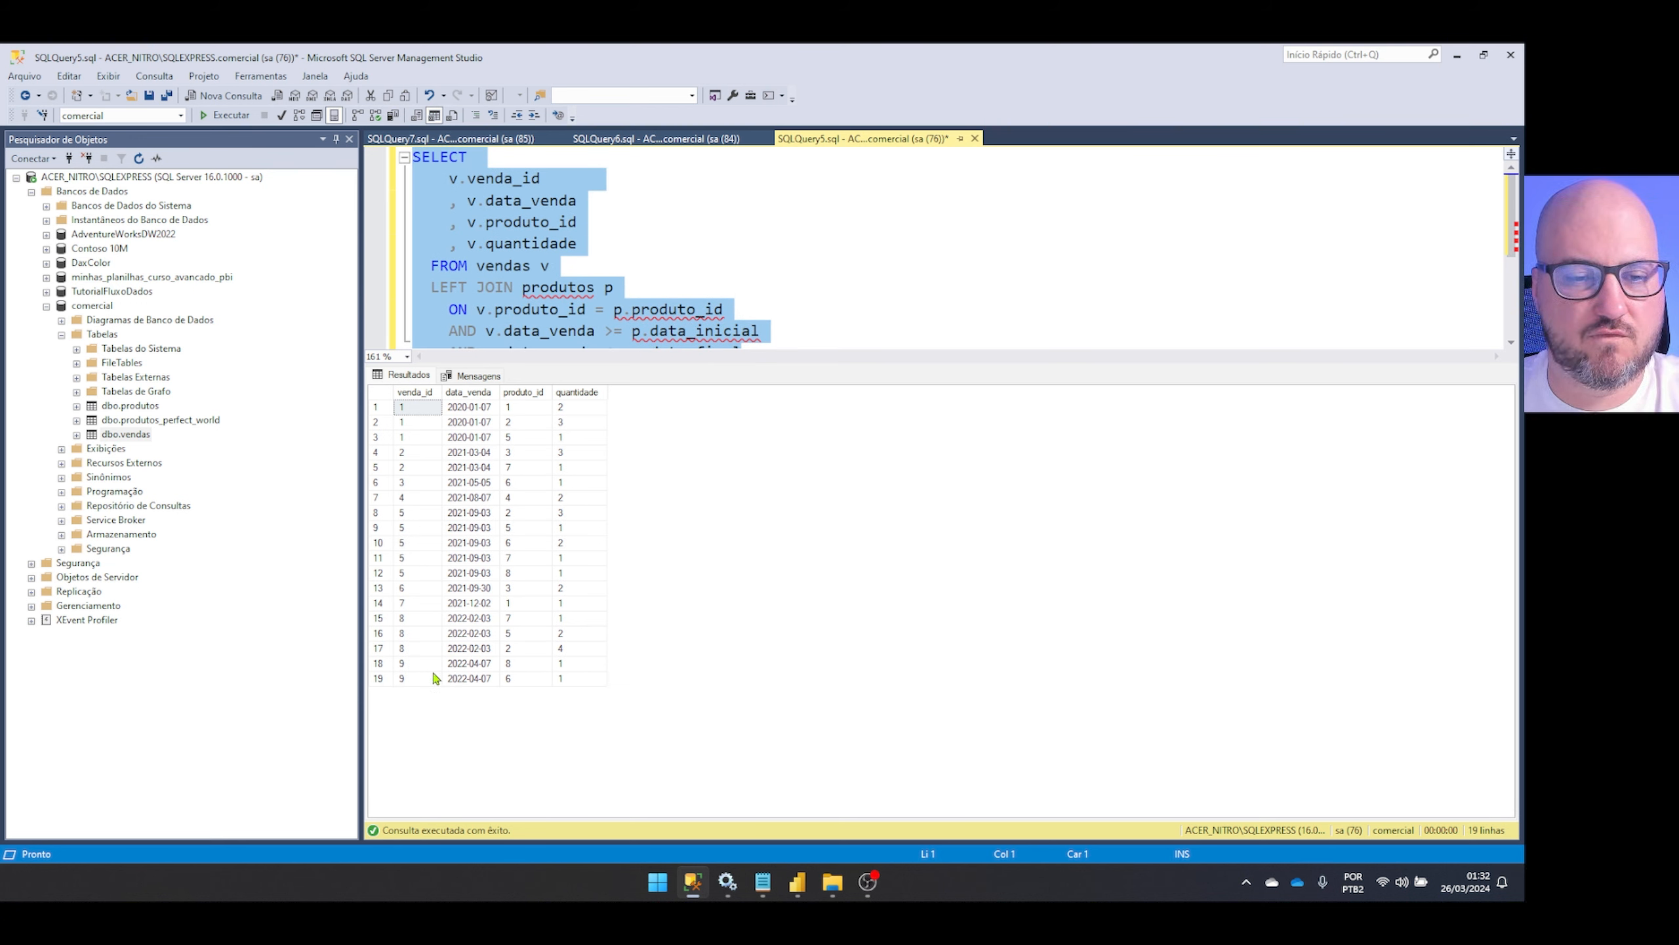
Enlarge the query editor area, add p.preco_unitario after v.quantidade in the SELECT list, and rerun the query
left_click_drag(799, 365, 799, 479)
left_click(585, 244)
key("Return")
type(", p.preco_unitario")
key("ctrl+a")
key("F5")
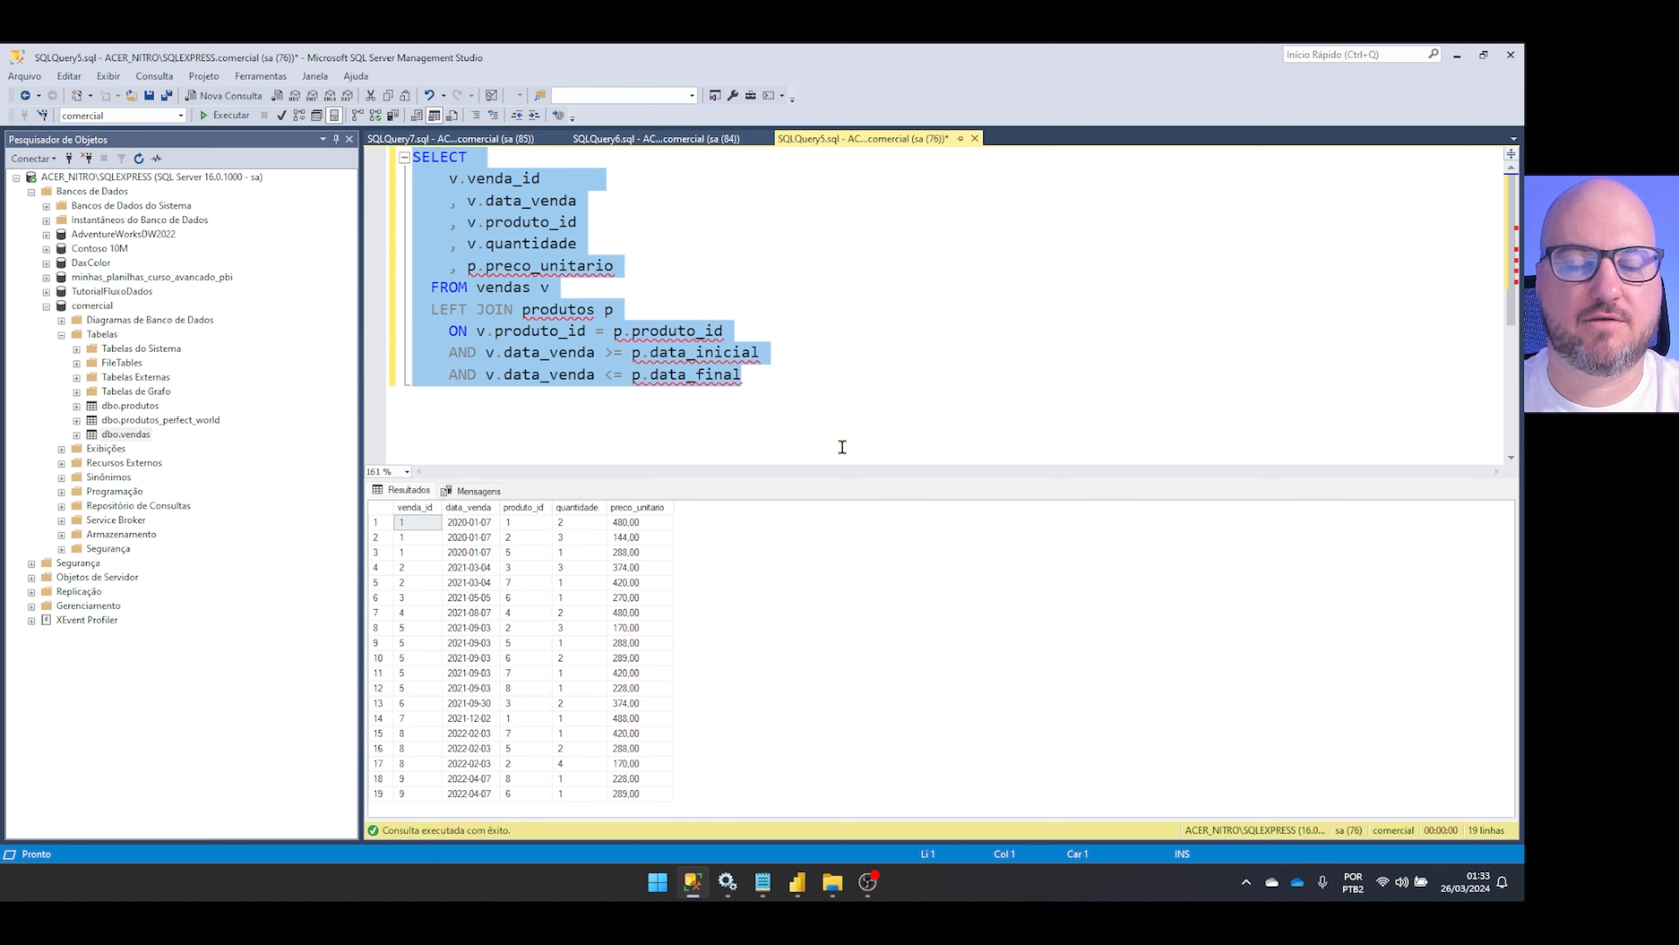
Start a CREATE VIEW vw_vendas statement ahead of the SELECT that joins vendas and produtos
left_click(863, 391)
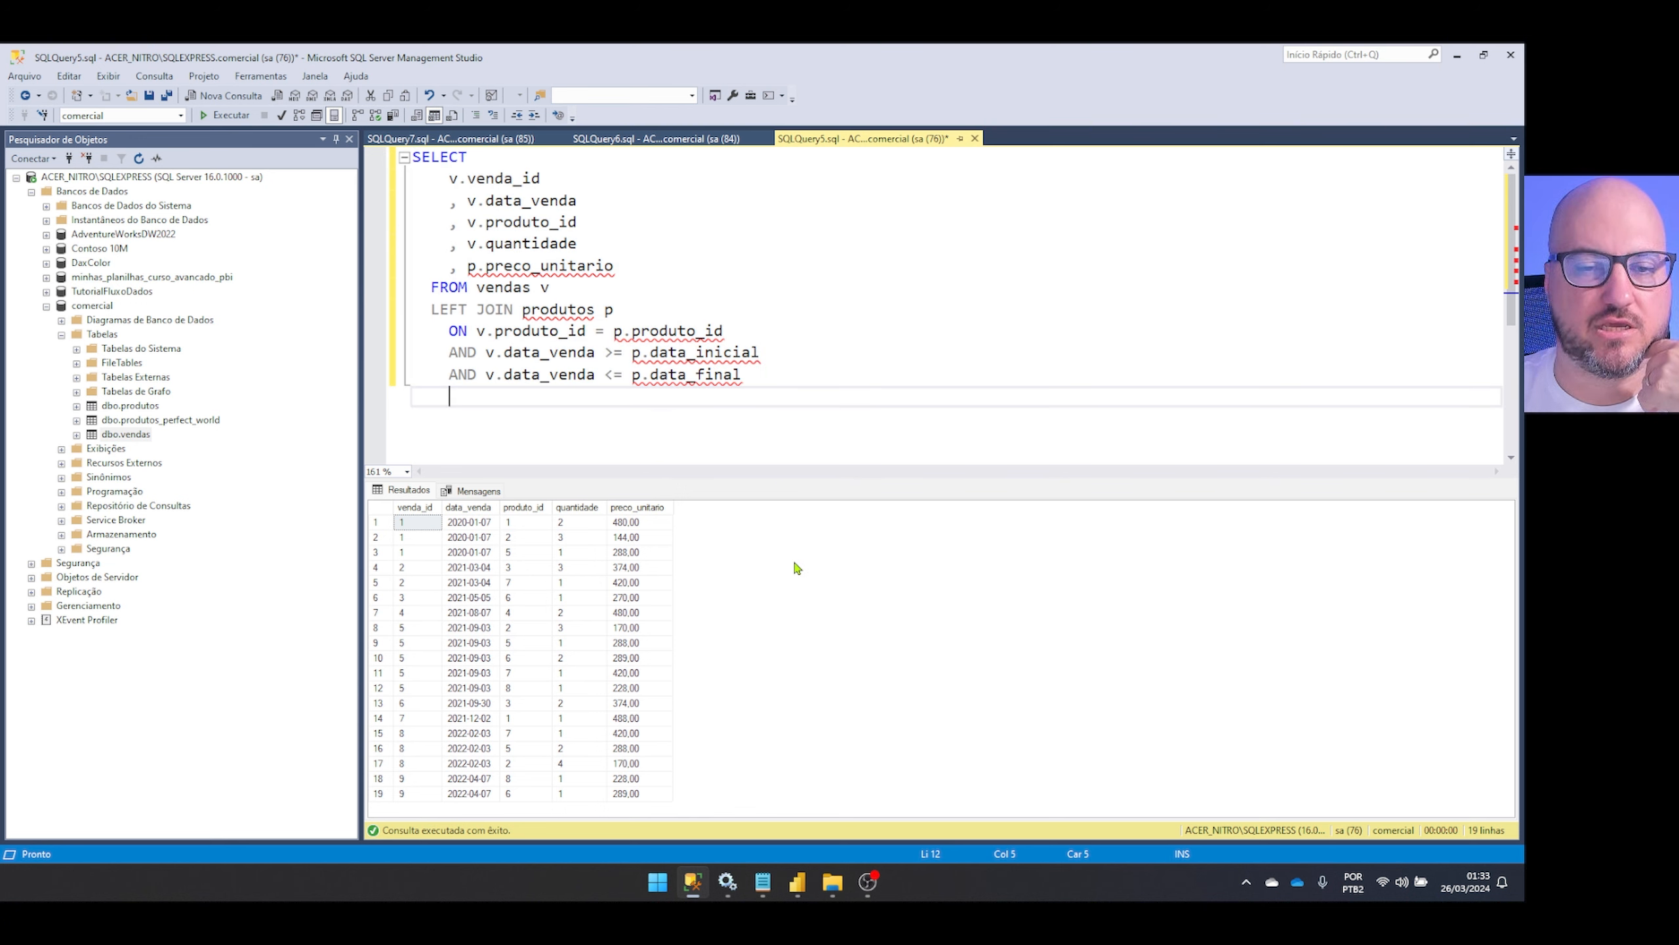
key("ctrl+Home")
type("CREATE VI")
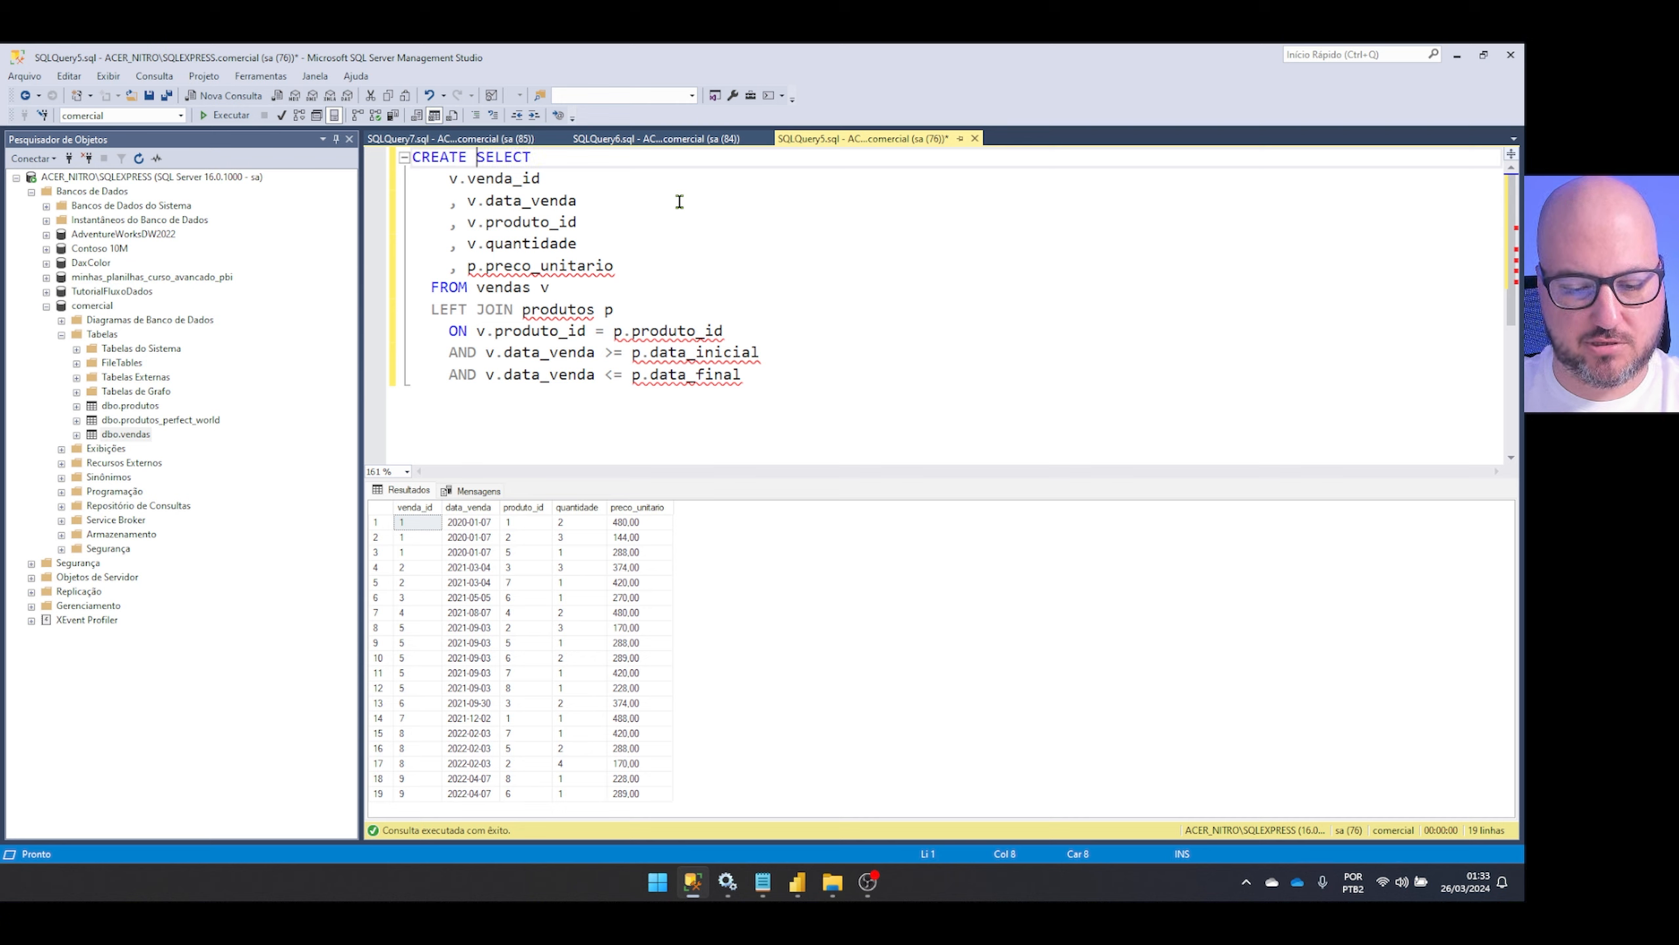
type("EW v")
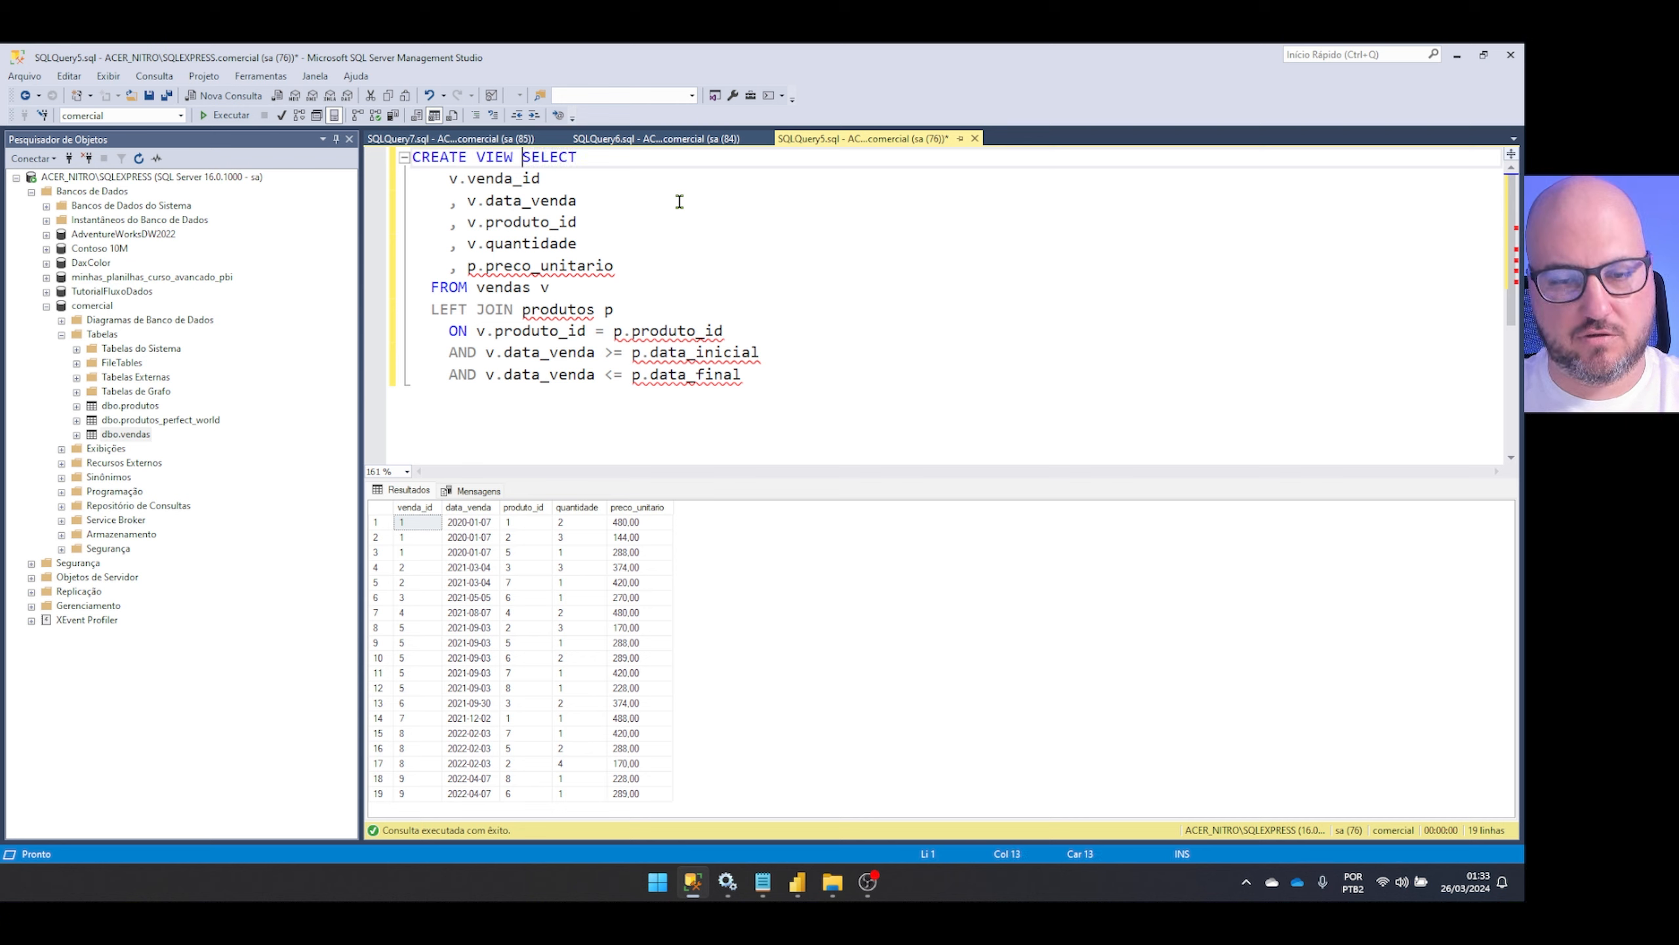
type("w_")
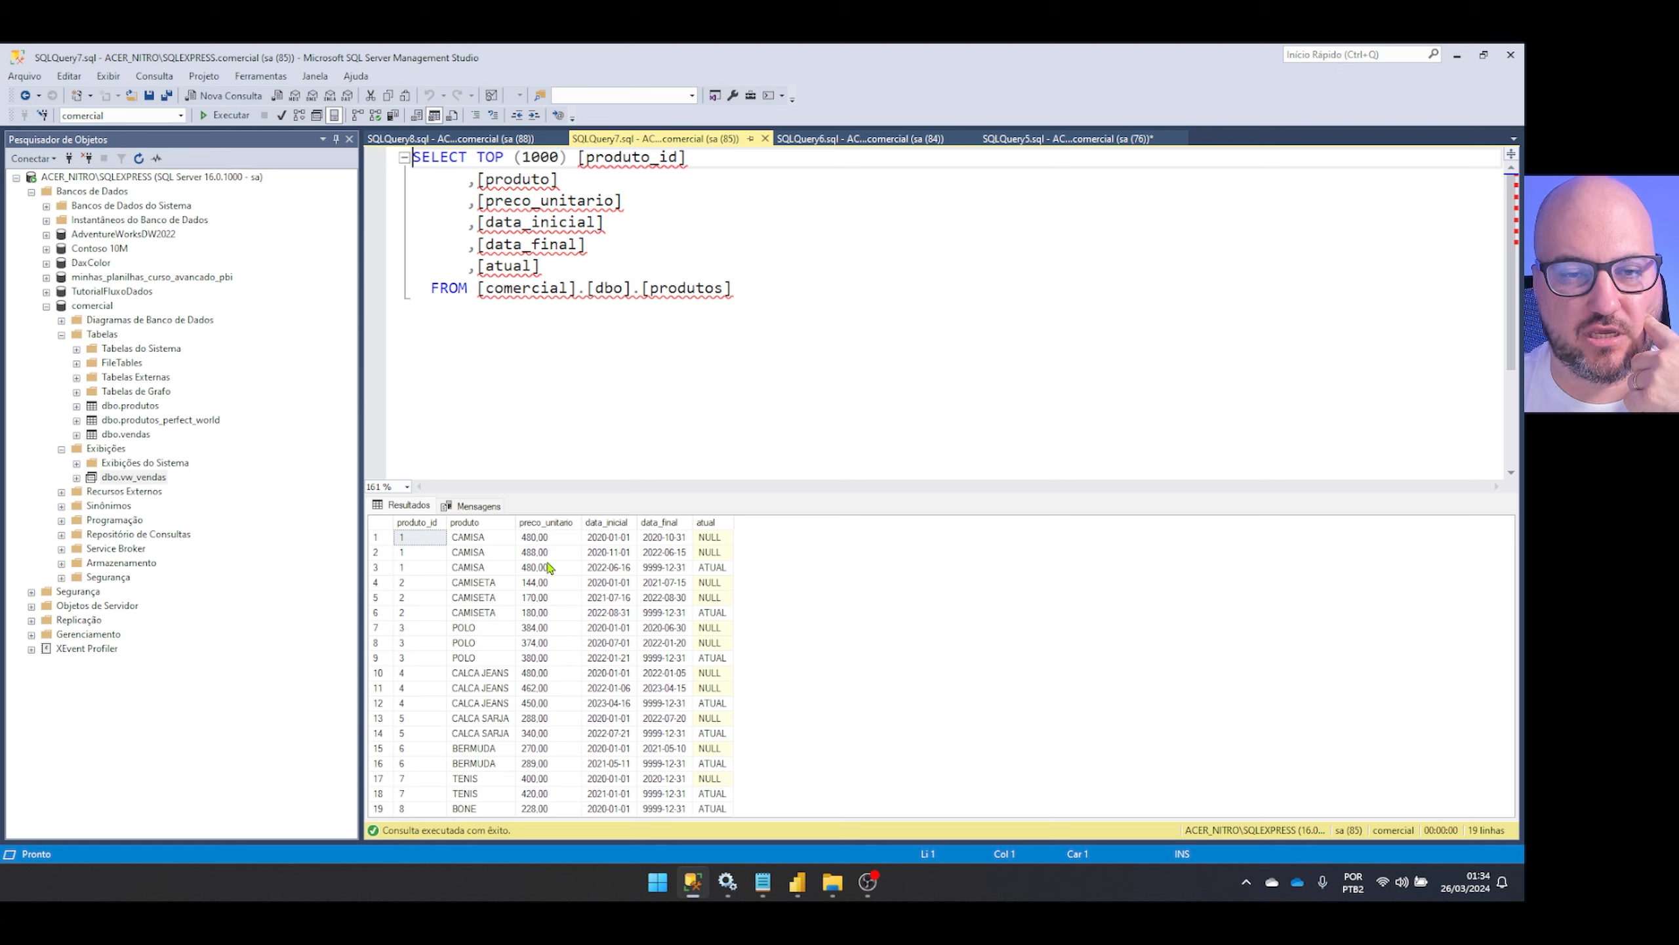
Below the existing produtos query, write SELECT produto_id, produto FROM produtos and run only that statement
left_click(645, 367)
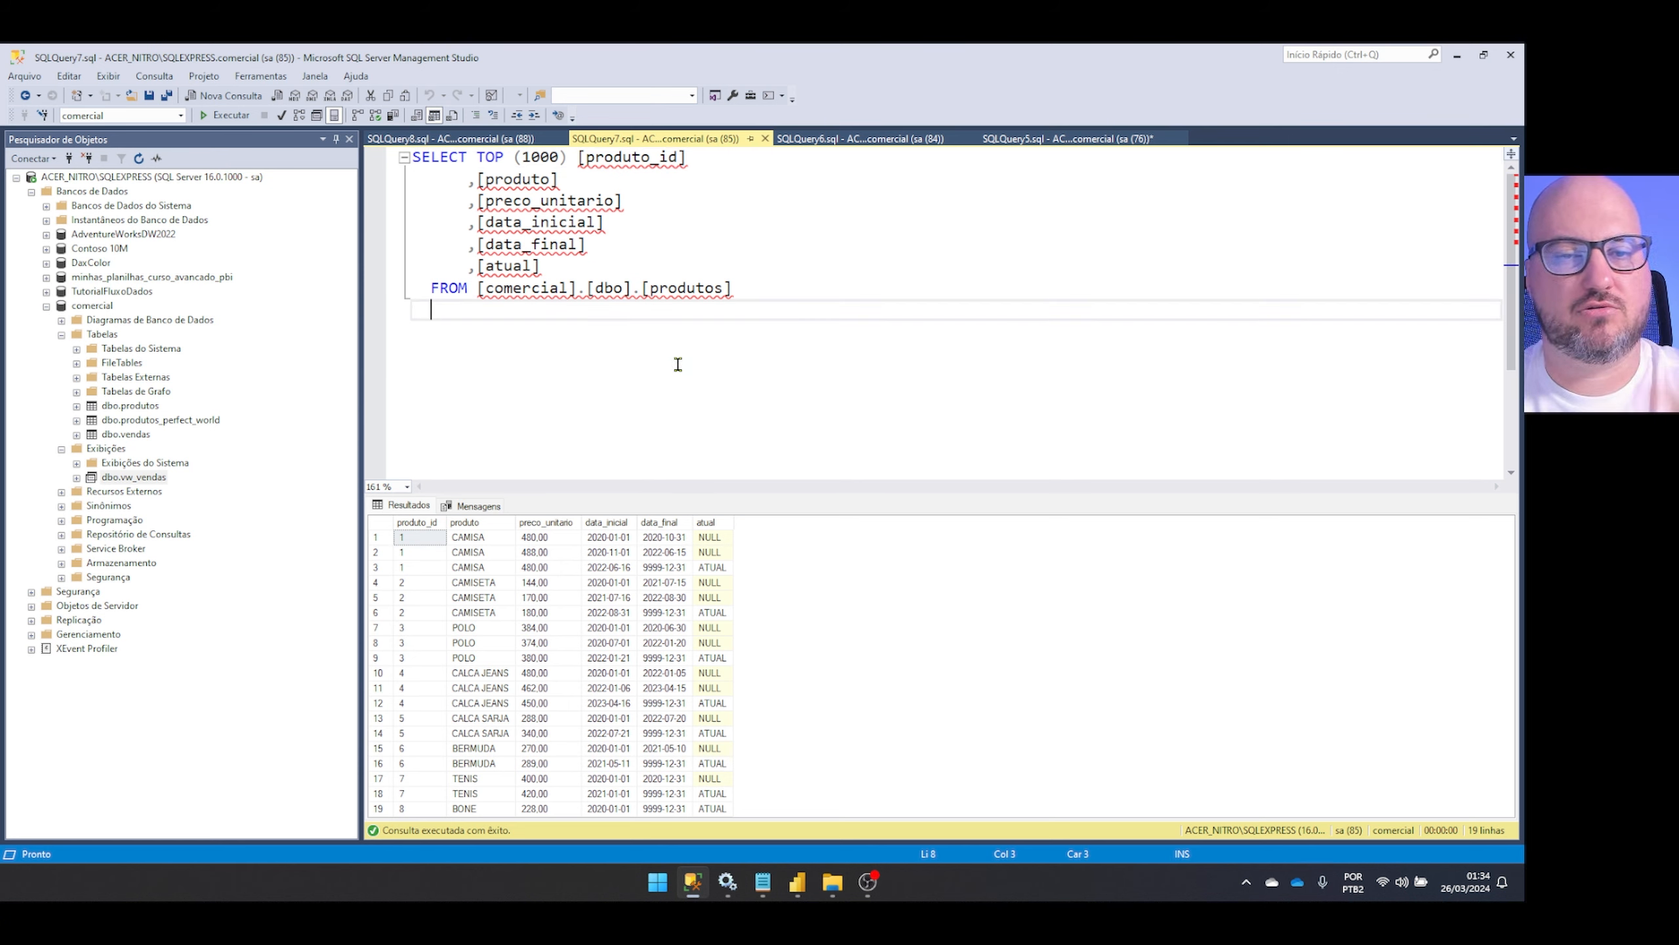
key("Return")
key("BackSpace")
type("SELECT produto_id, produto FROM produtos")
key("shift+Home")
key("F5")
Change the new produtos query to SELECT DISTINCT(produto_id), produto and rerun only that statement
key("ctrl+Right")
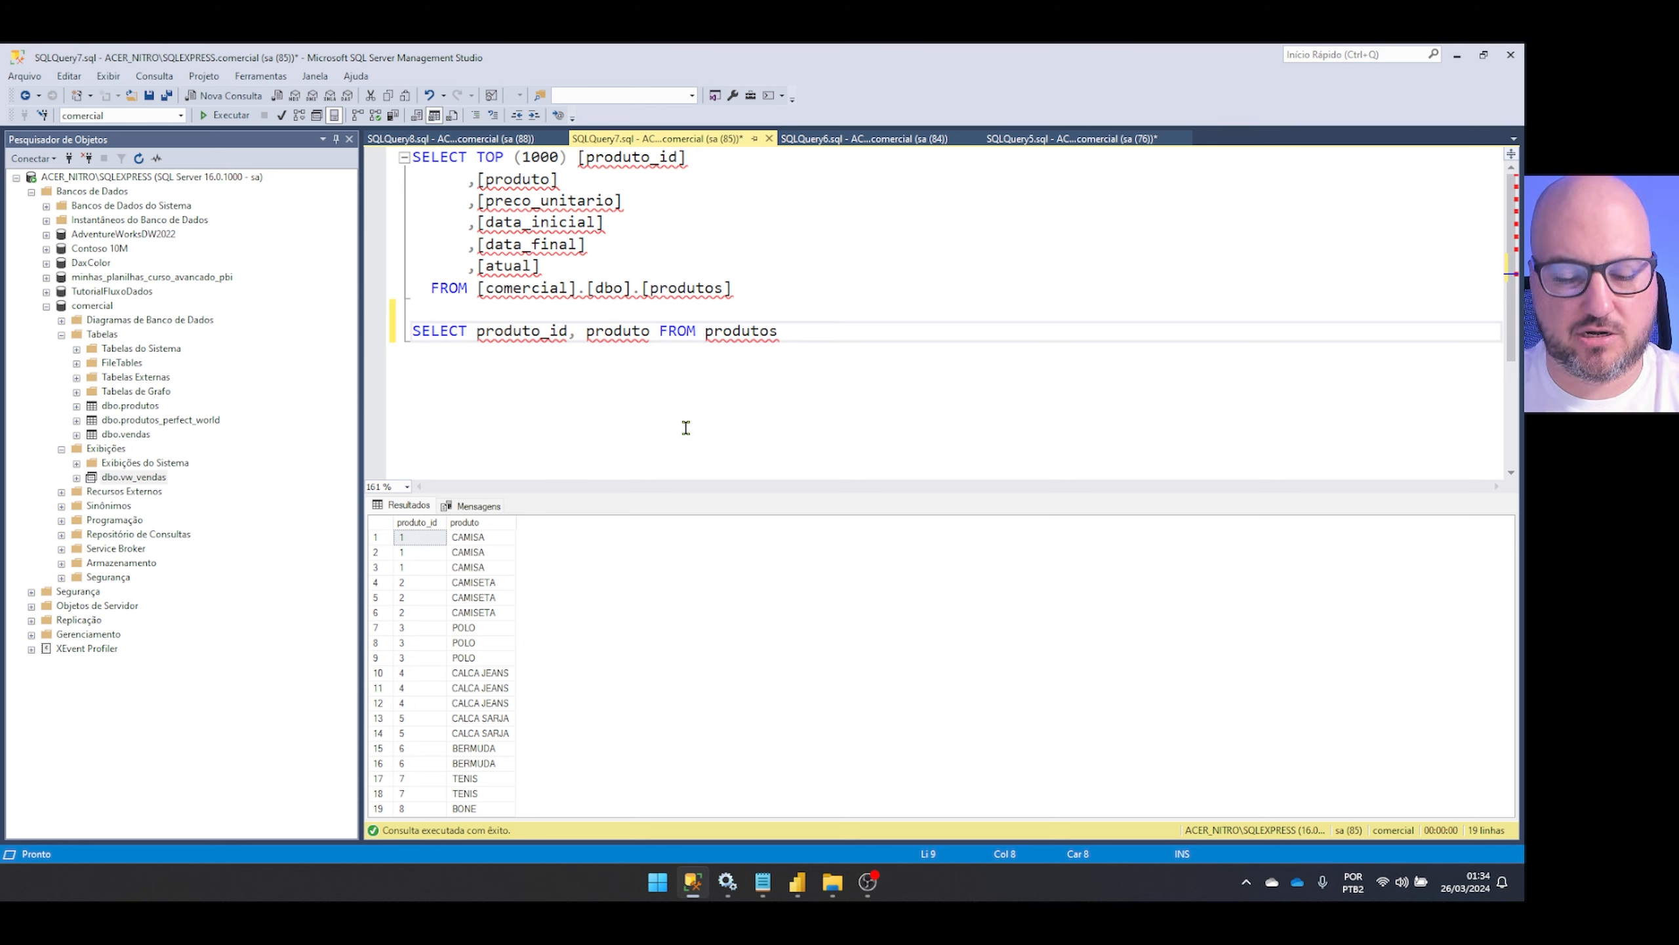
type("DISTI")
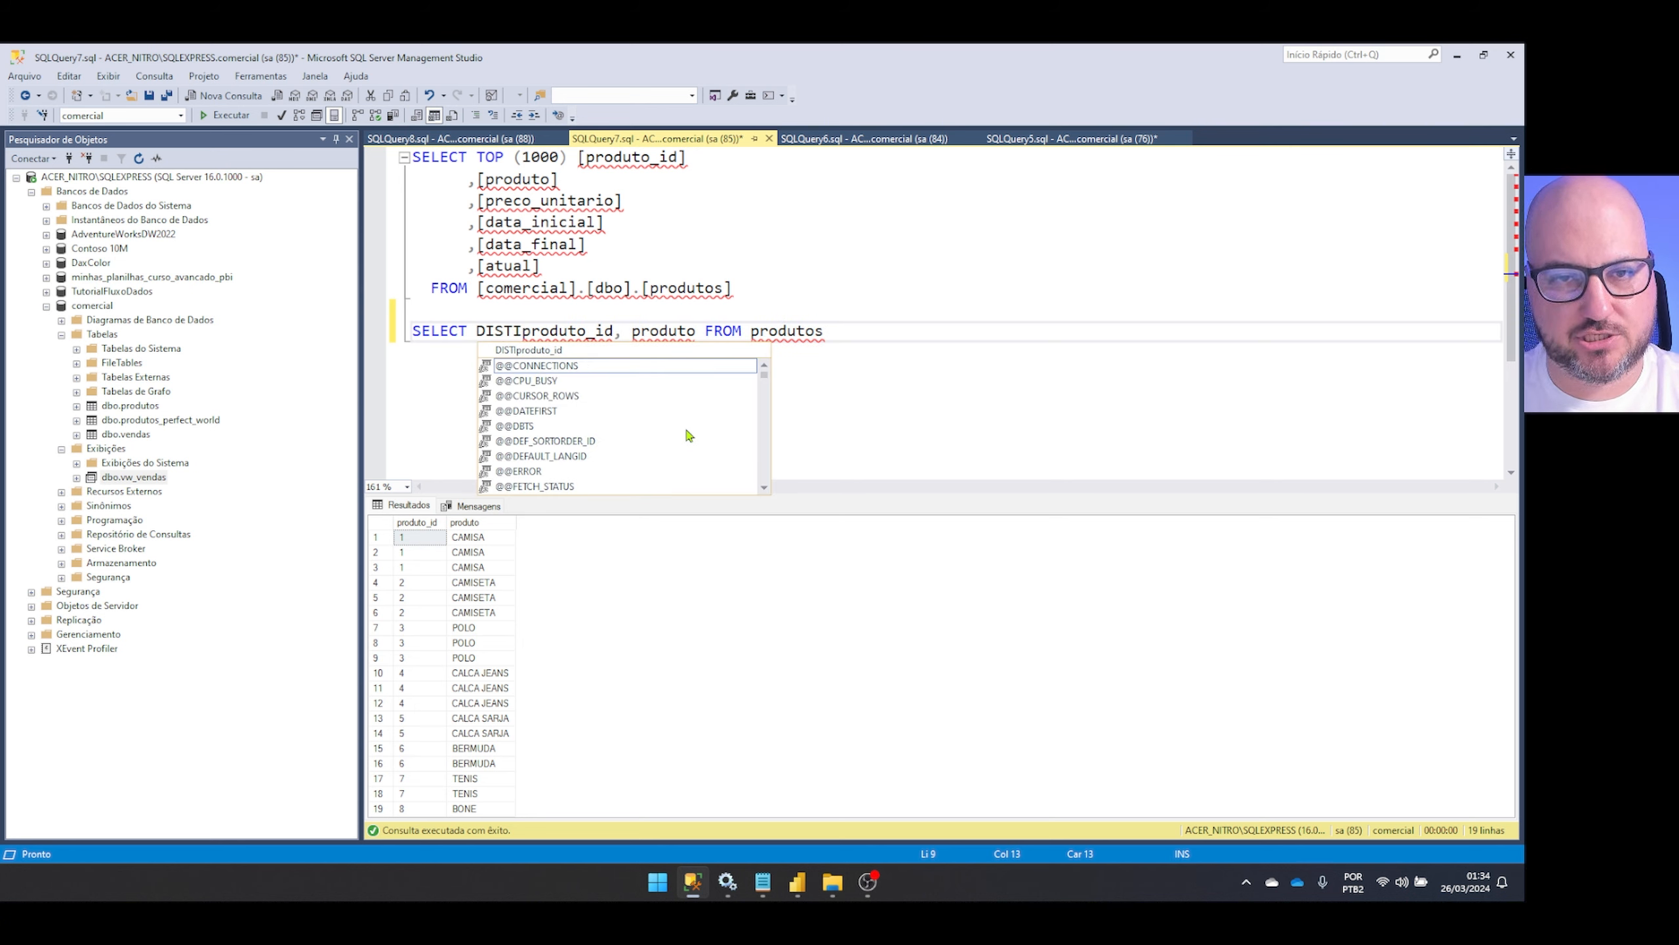
type("NCT")
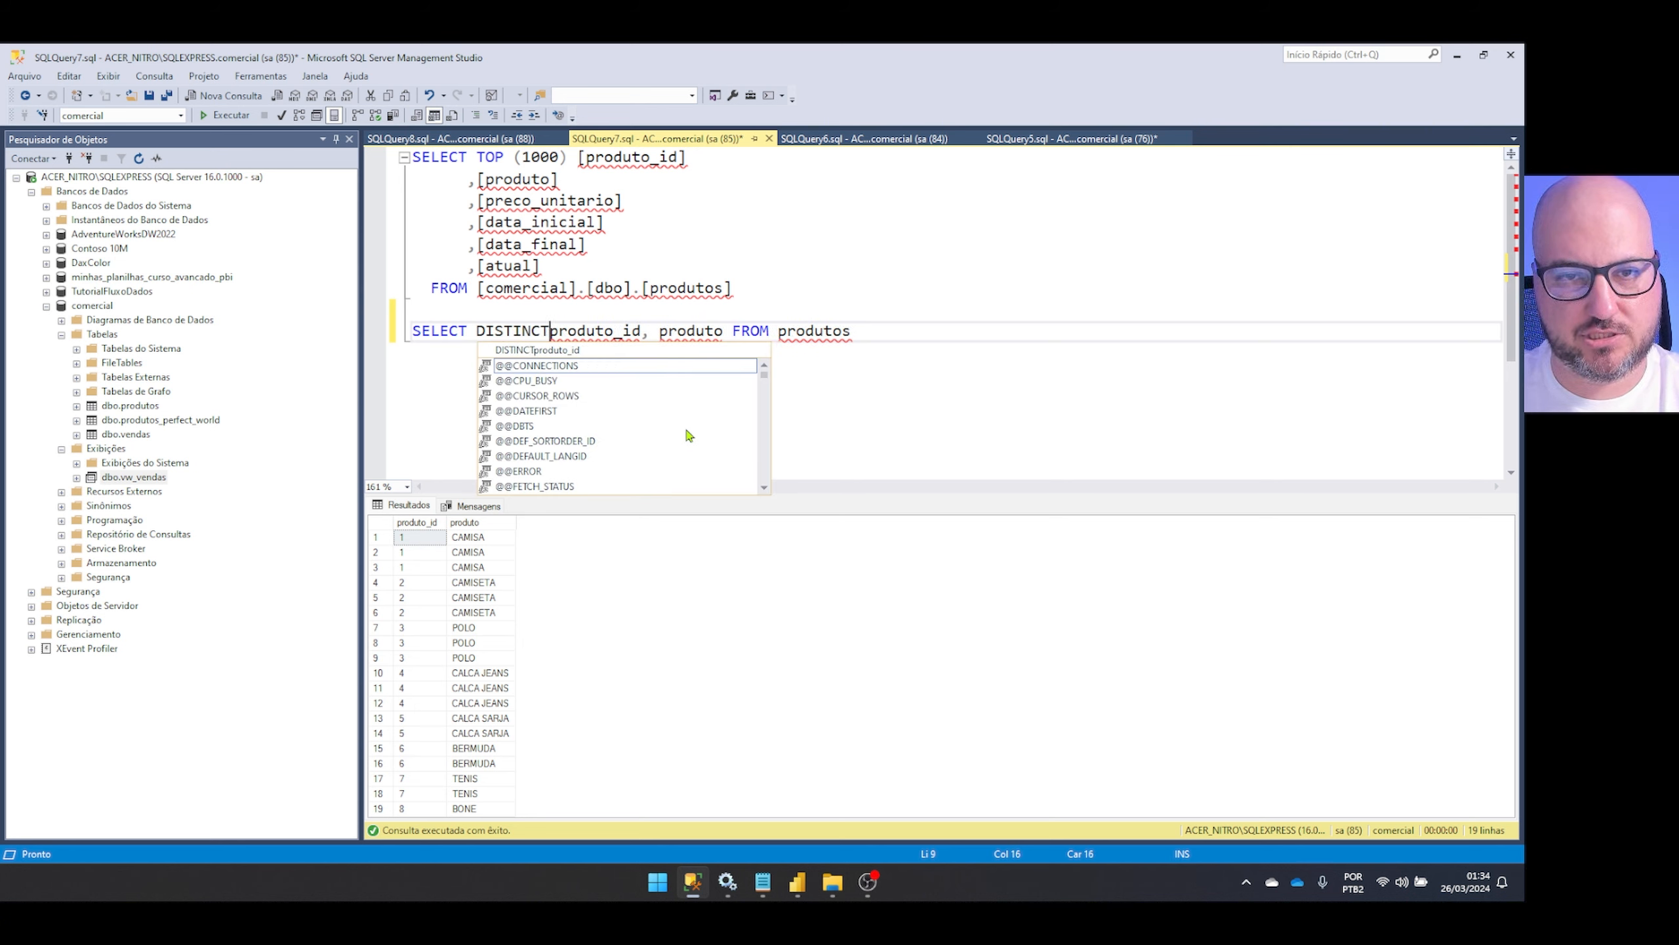
type("(")
key("ctrl+Right")
type(")")
key("End")
key("shift+Home")
key("F5")
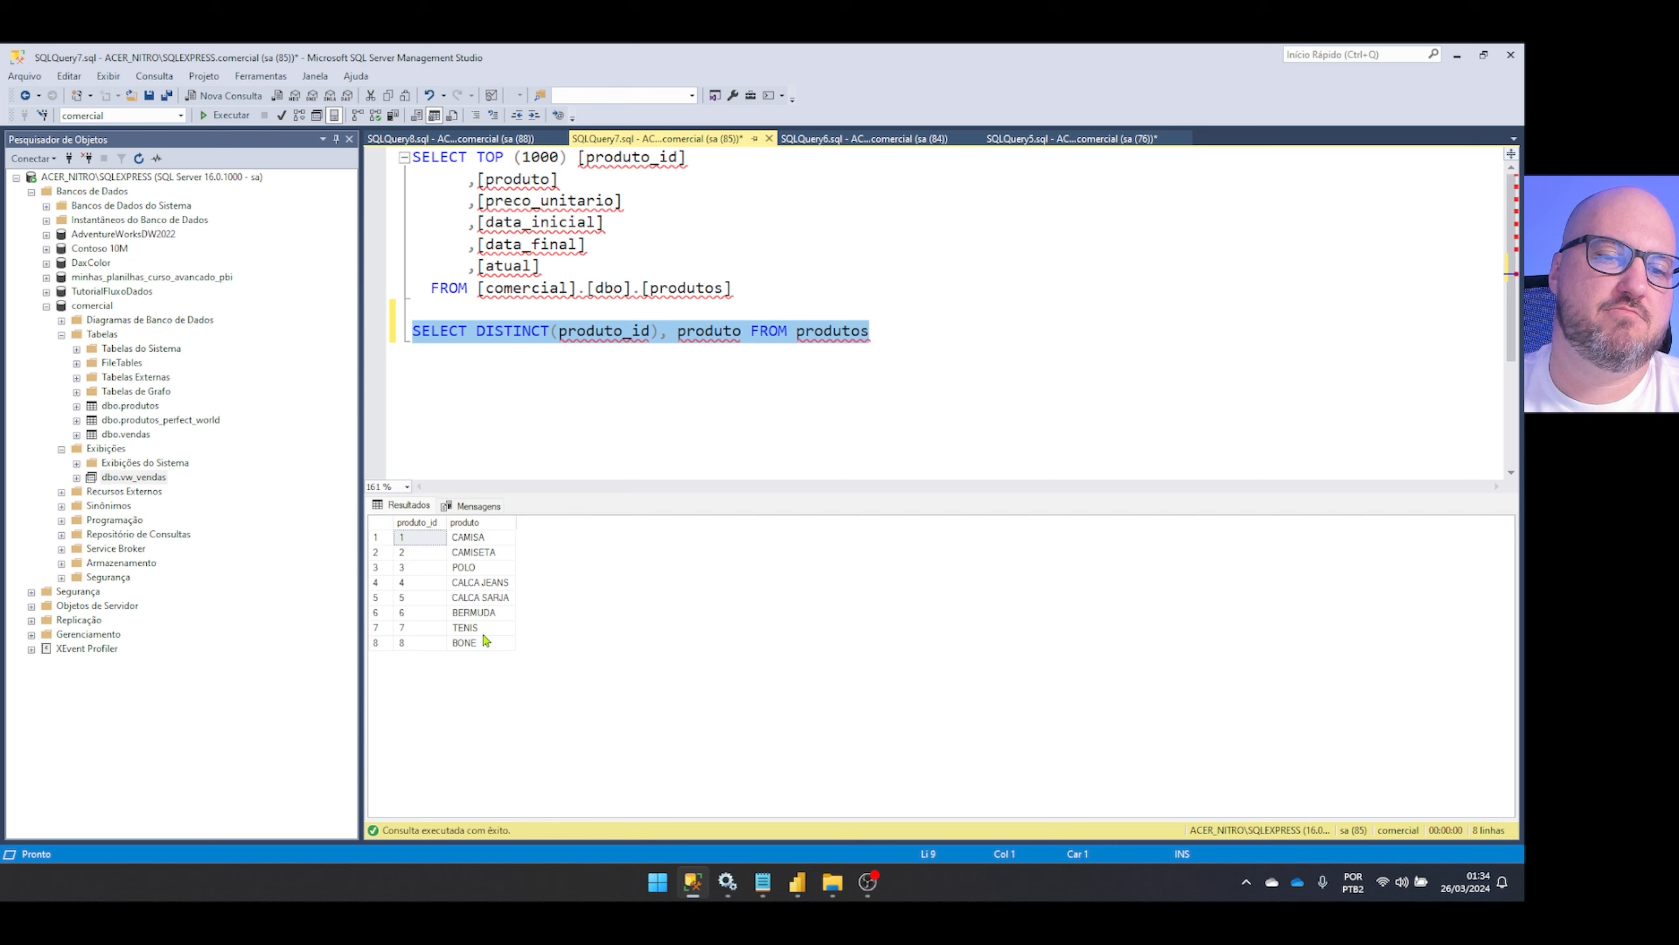
Create the view vw_produtos by running CREATE VIEW vw_produtos AS with the DISTINCT query, and refresh the comercial database's list of views
left_click(513, 331)
left_click(414, 331)
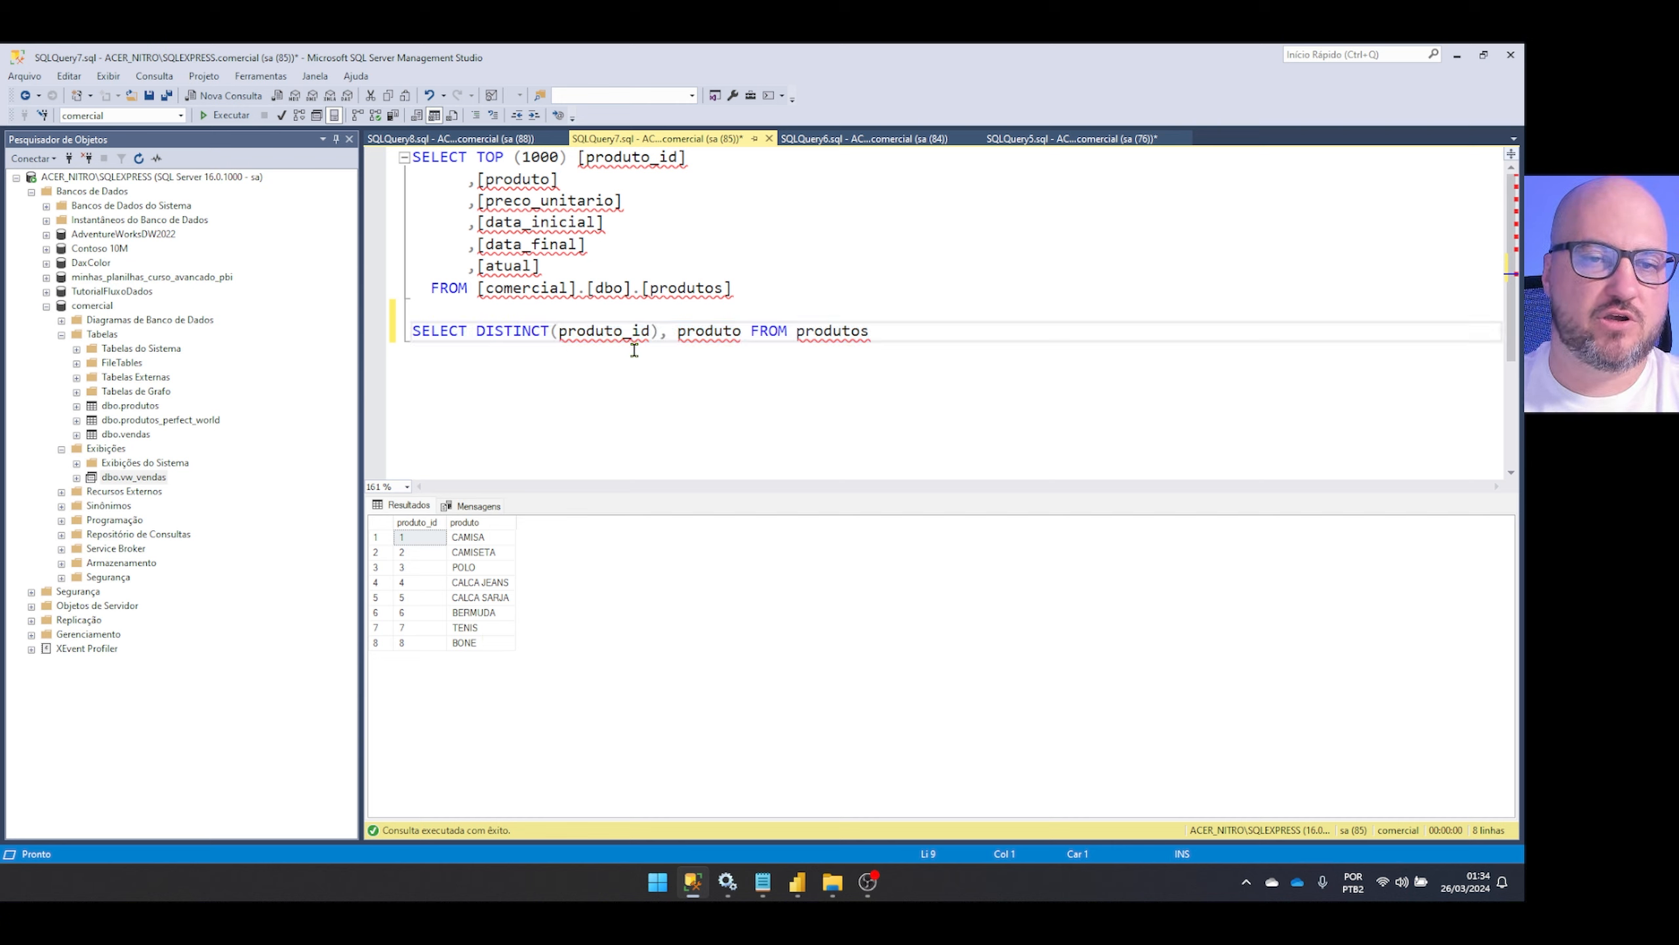
key("Return")
key("Up")
type("CREA")
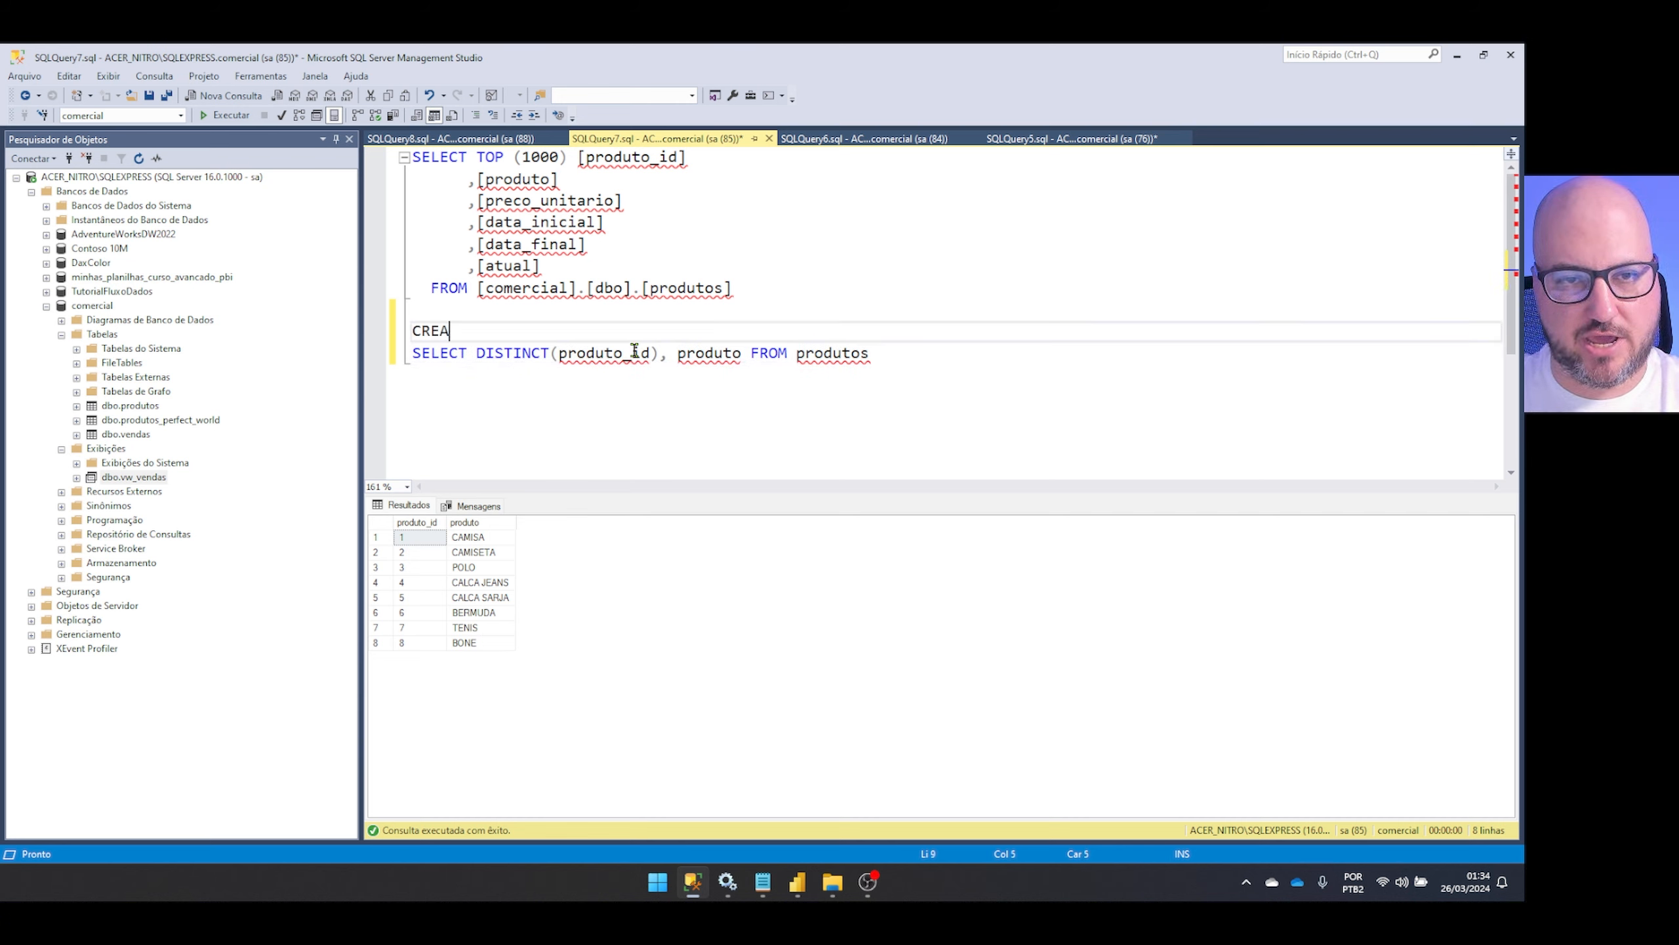
type("TE VIEW vw_produtos AS")
left_click_drag(922, 353, 300, 337)
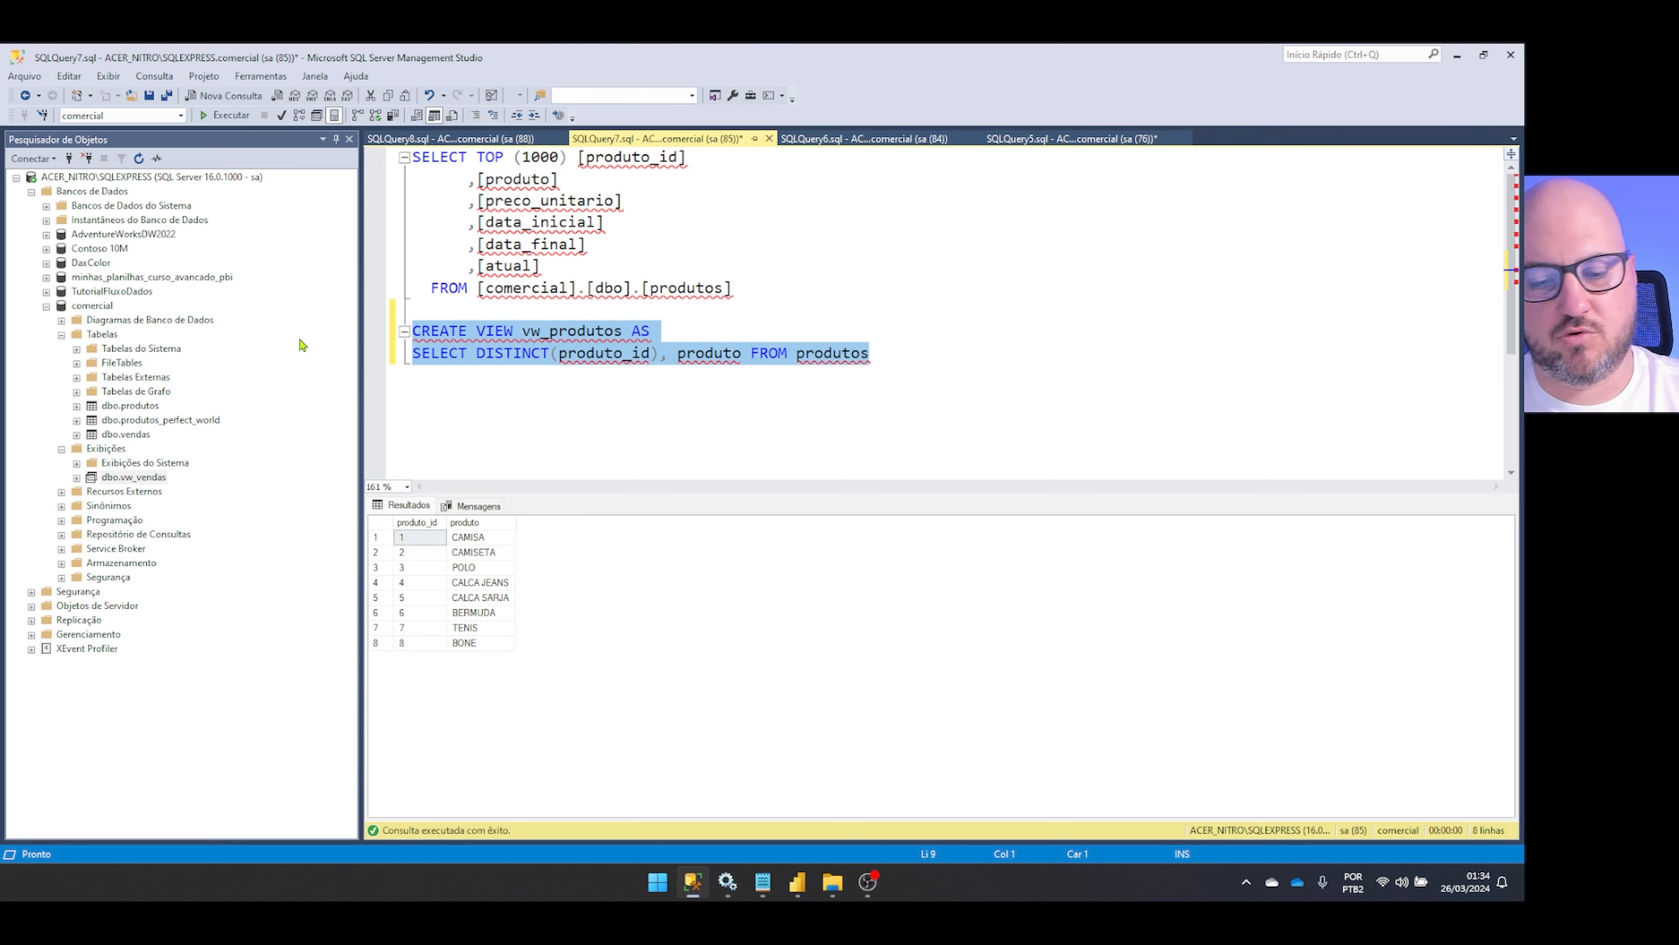
key("F5")
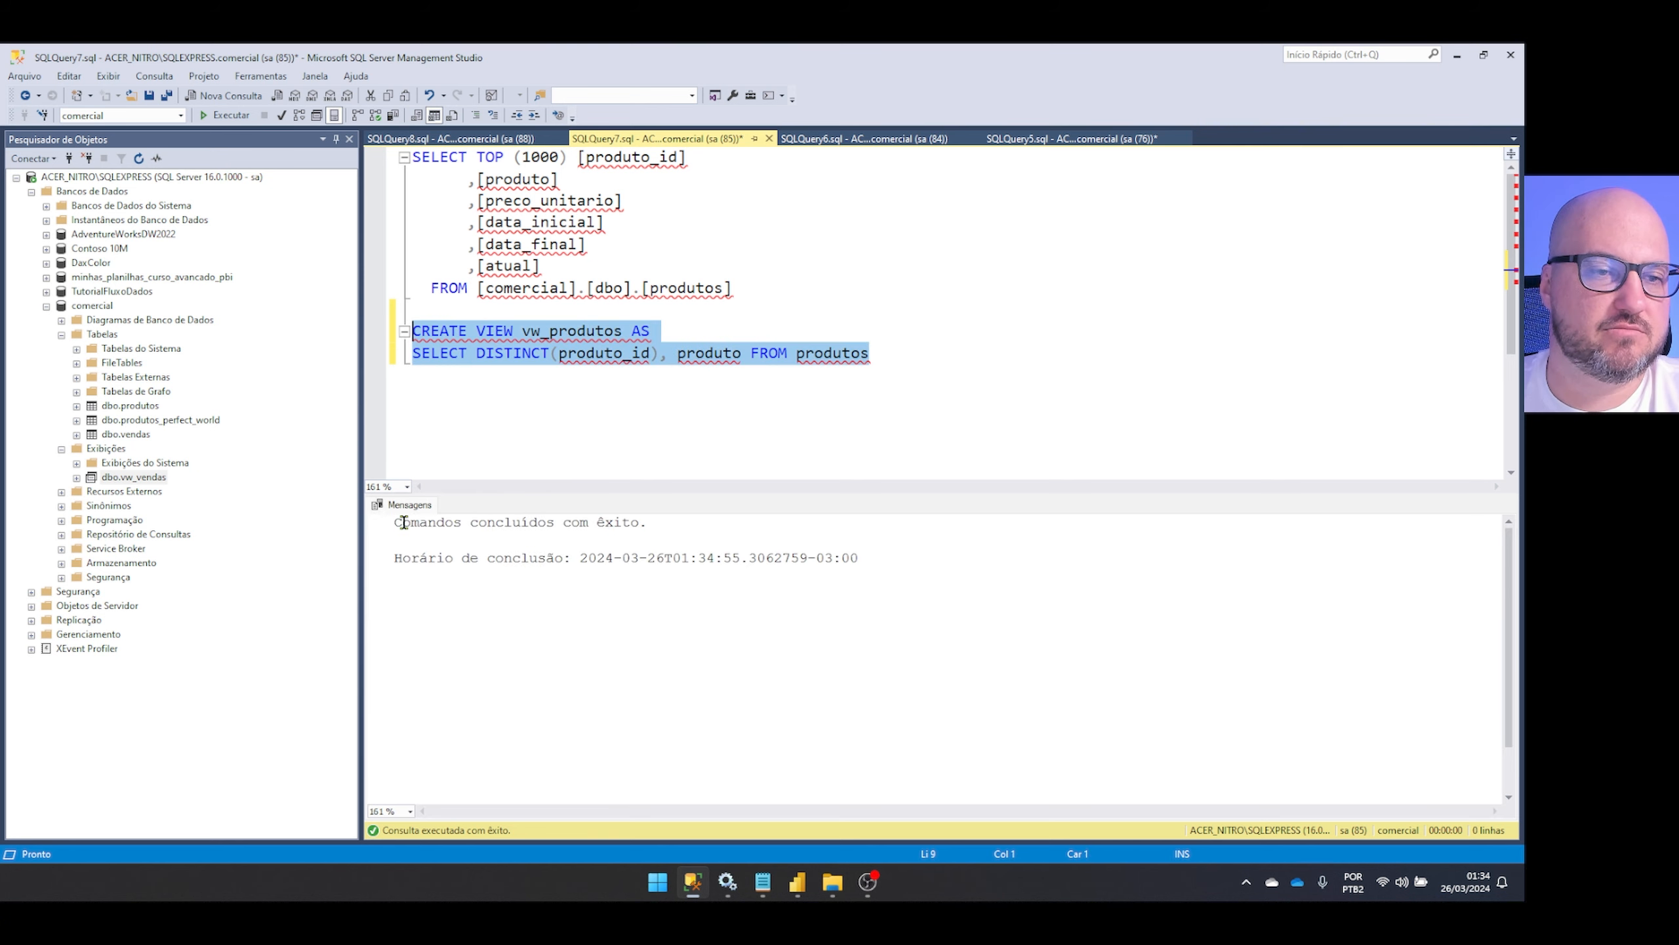
right_click(111, 449)
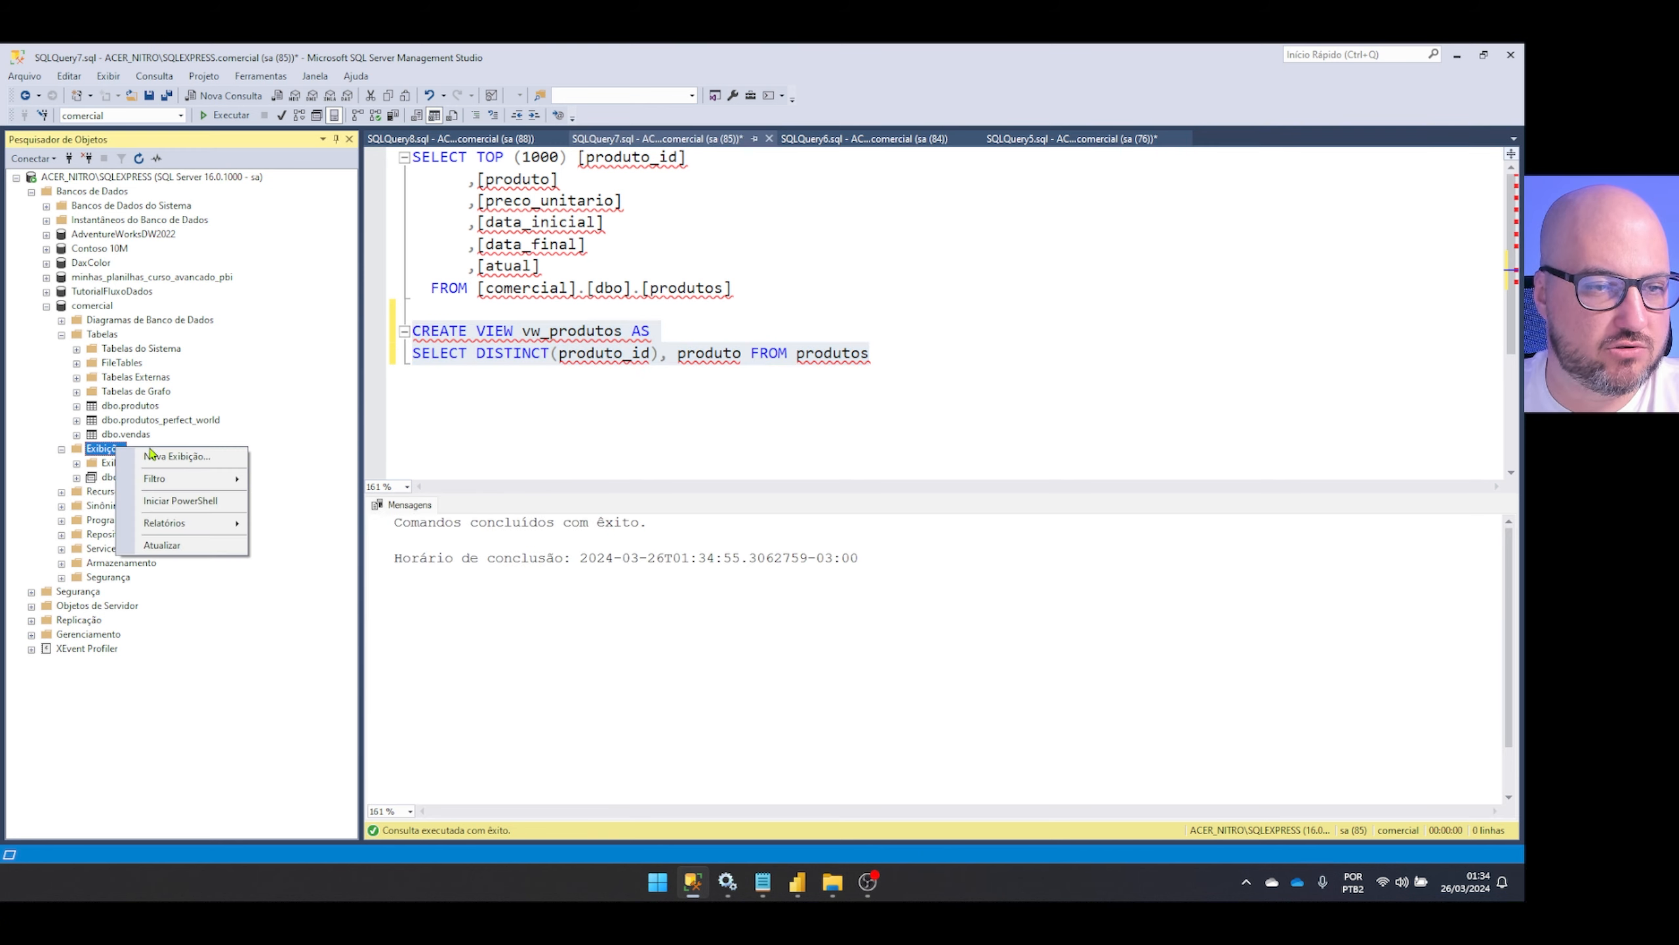
left_click(202, 546)
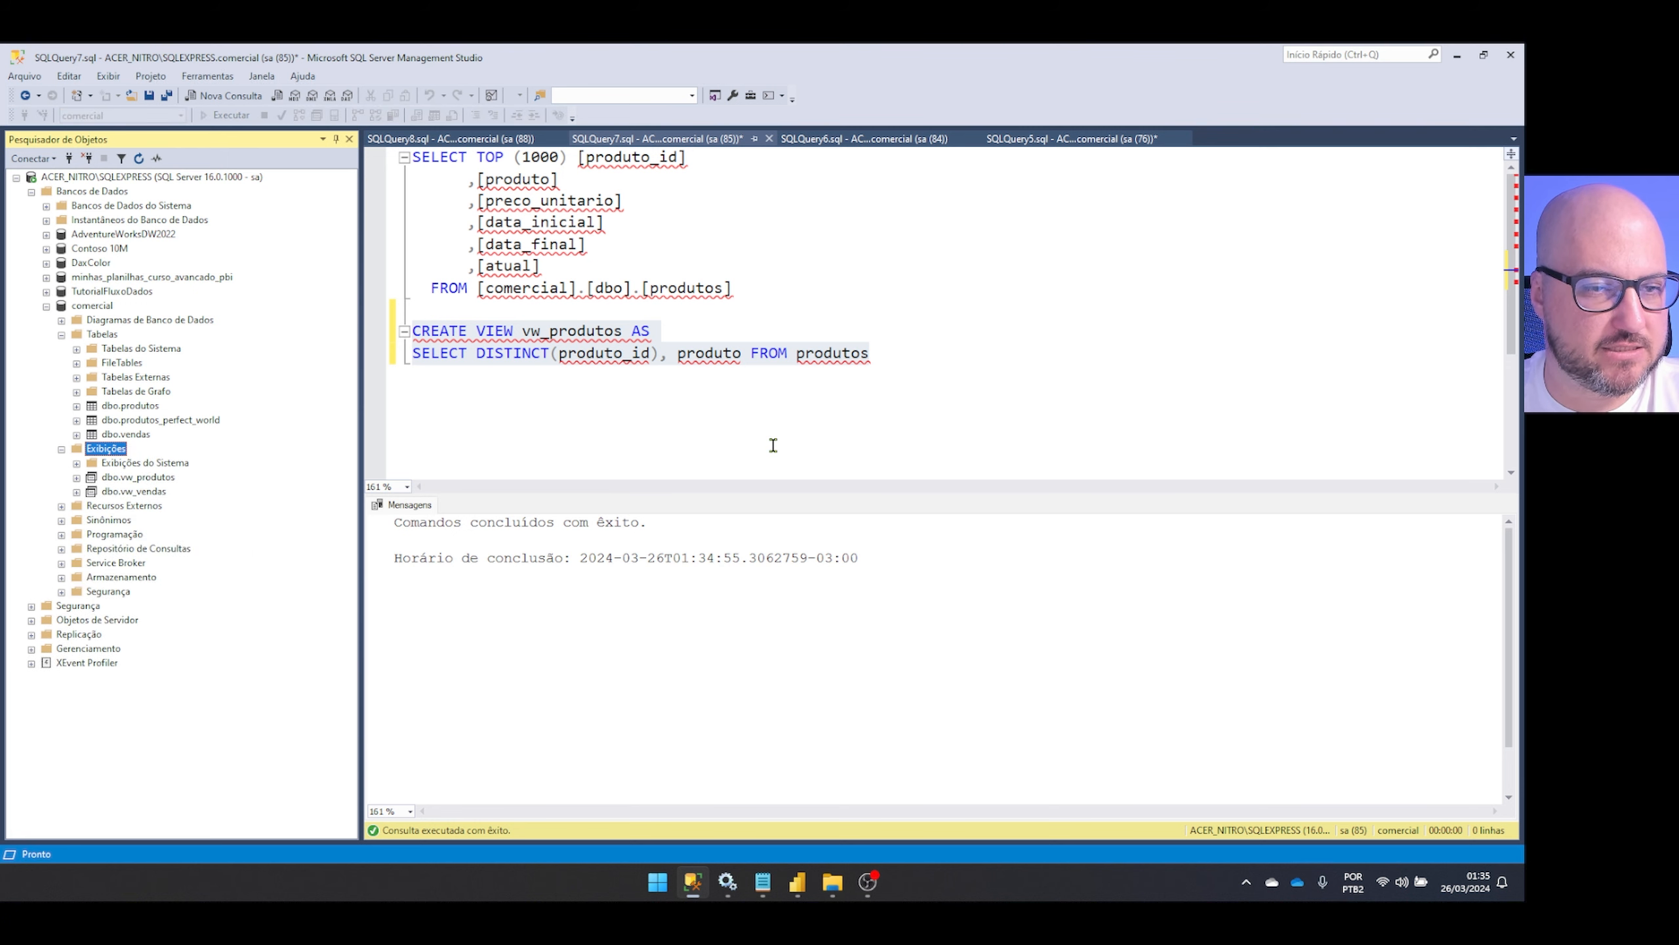
Switch to Power BI Desktop, open the Power Query Editor, and delete the vendas query's applied steps after Navigation
left_click(806, 884)
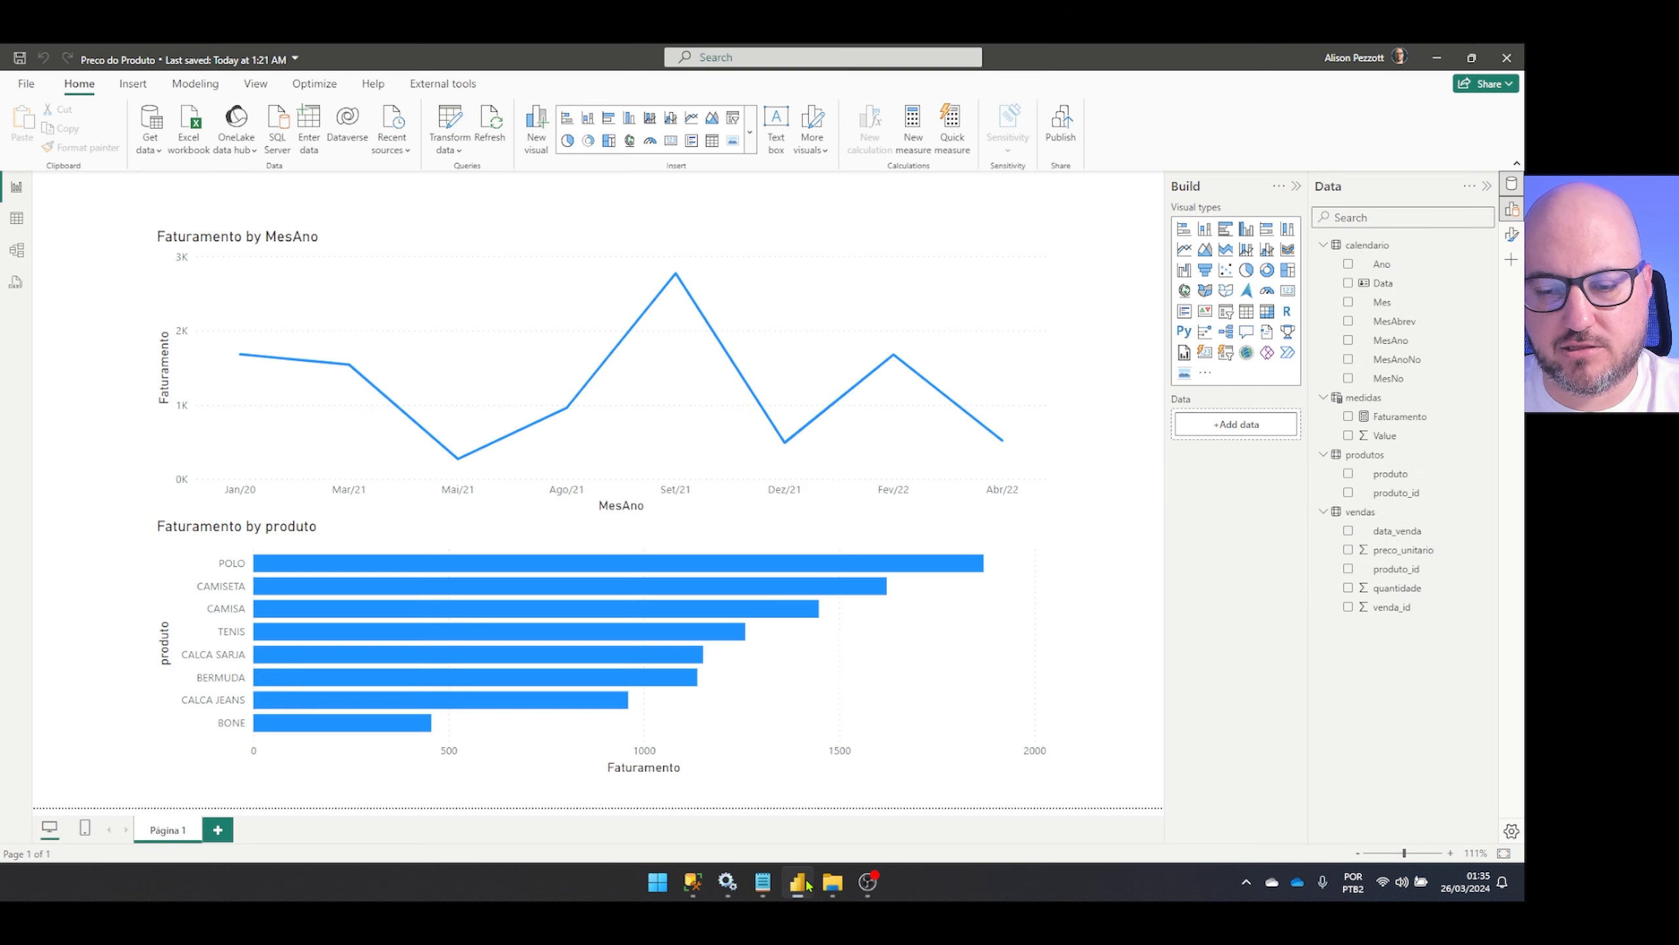
left_click(449, 126)
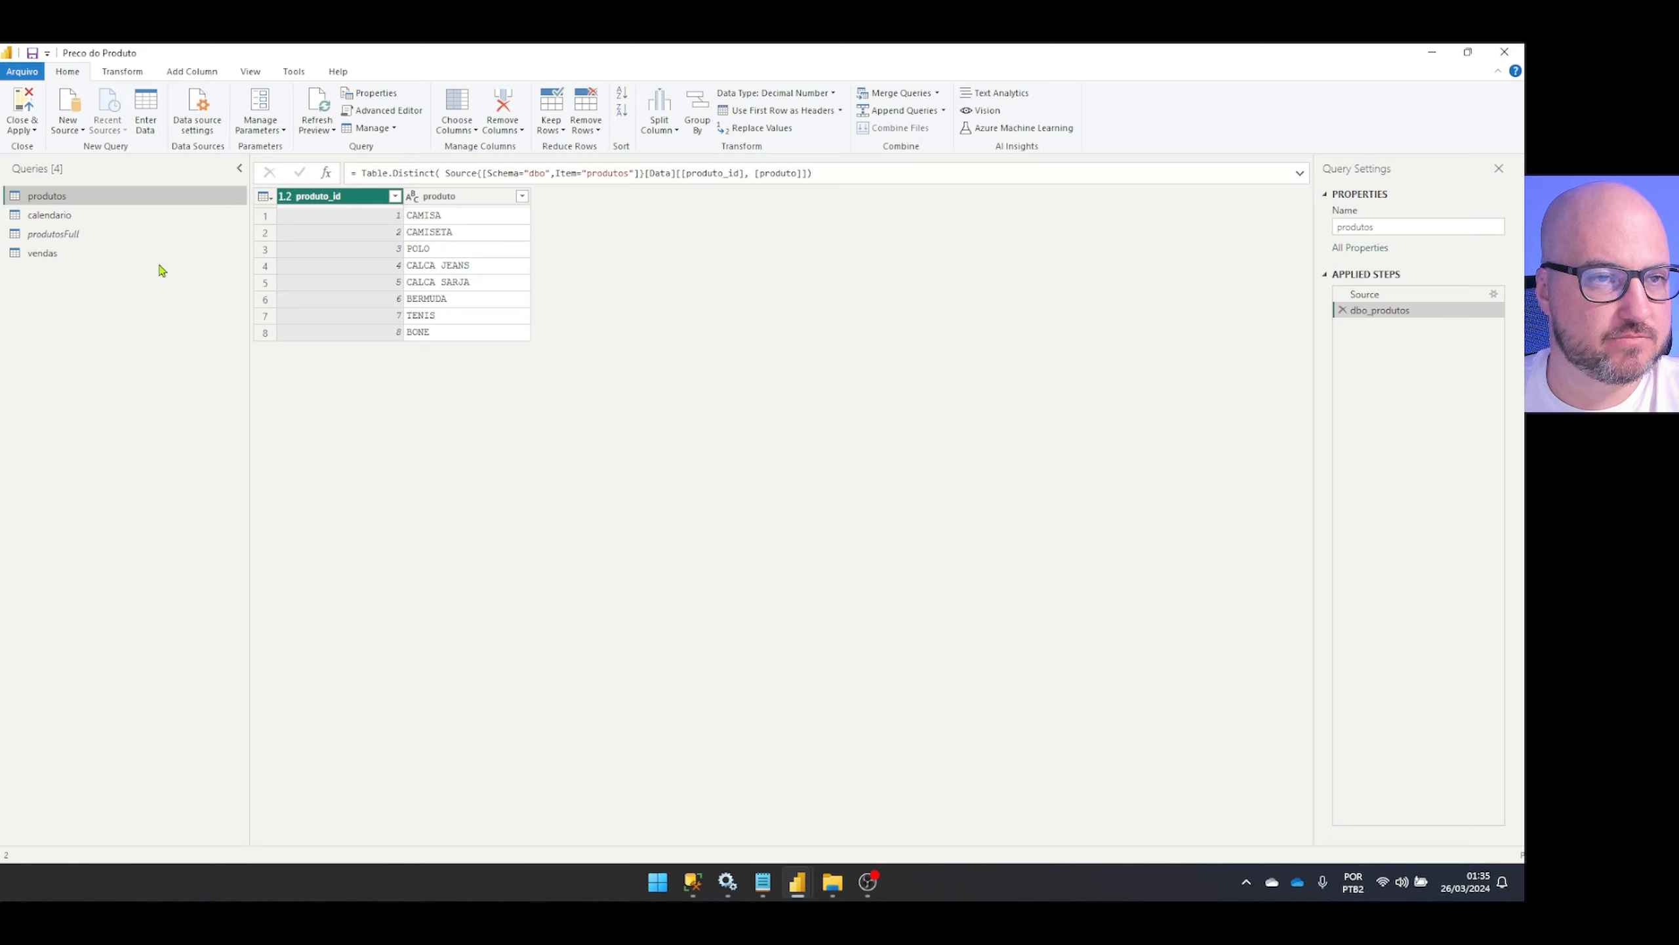
left_click(70, 235)
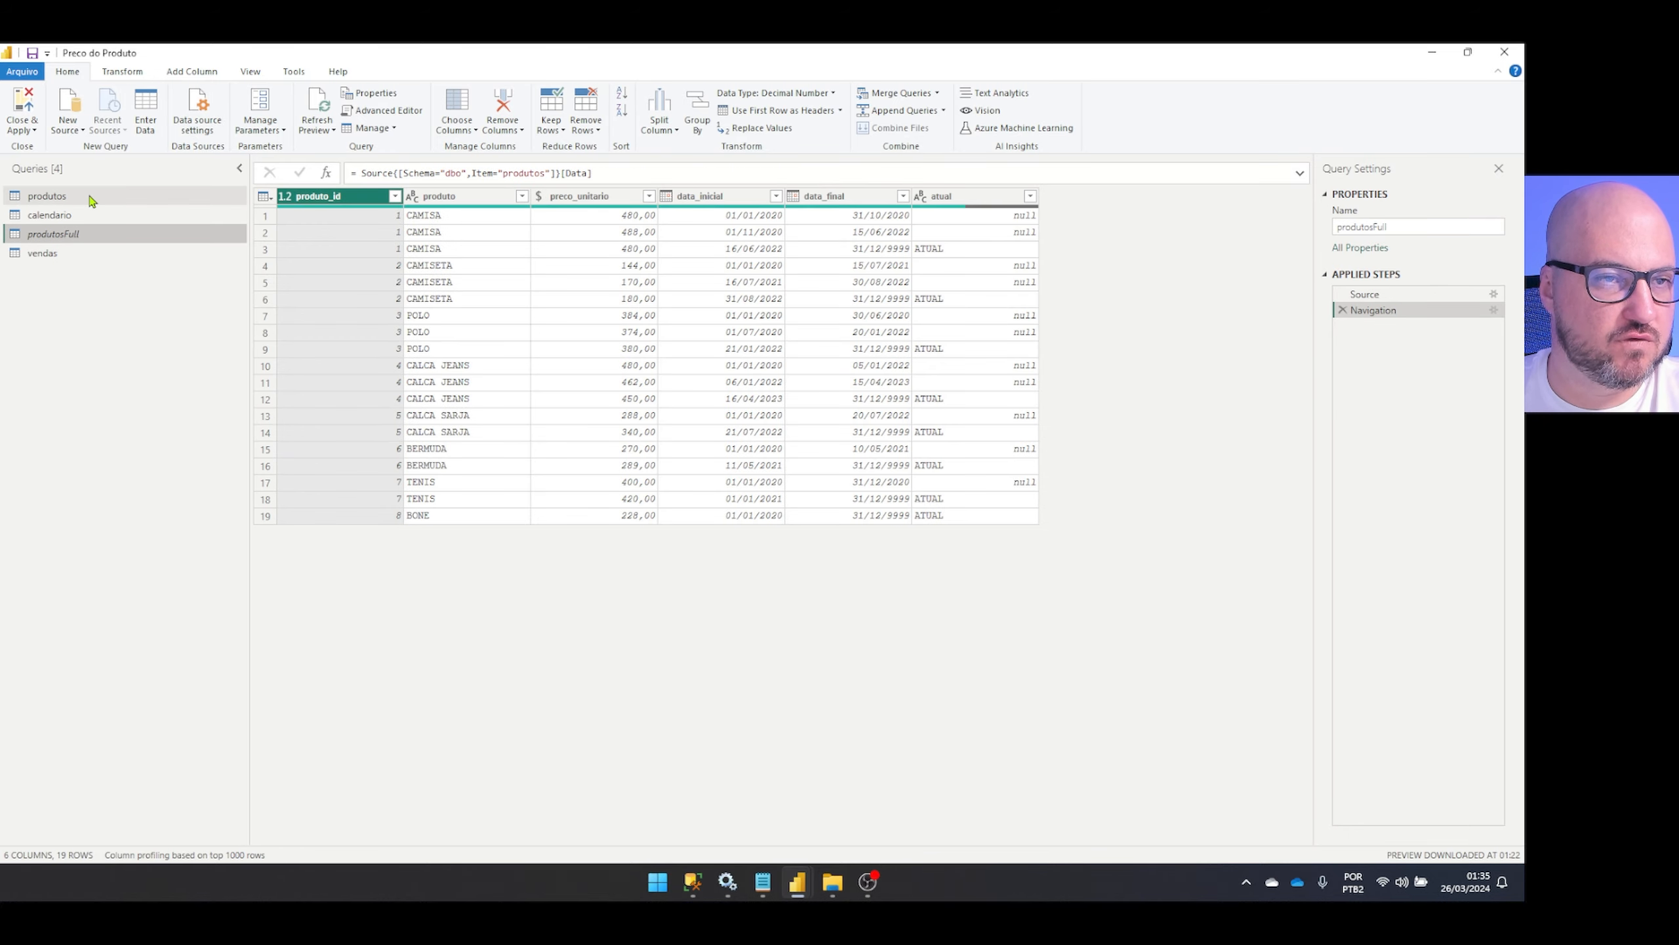
left_click(58, 254)
left_click(1342, 342)
left_click(1342, 326)
Check the views available in the vendas query's source, and change its Navigation step to load the item vw_vendas
left_click(1365, 295)
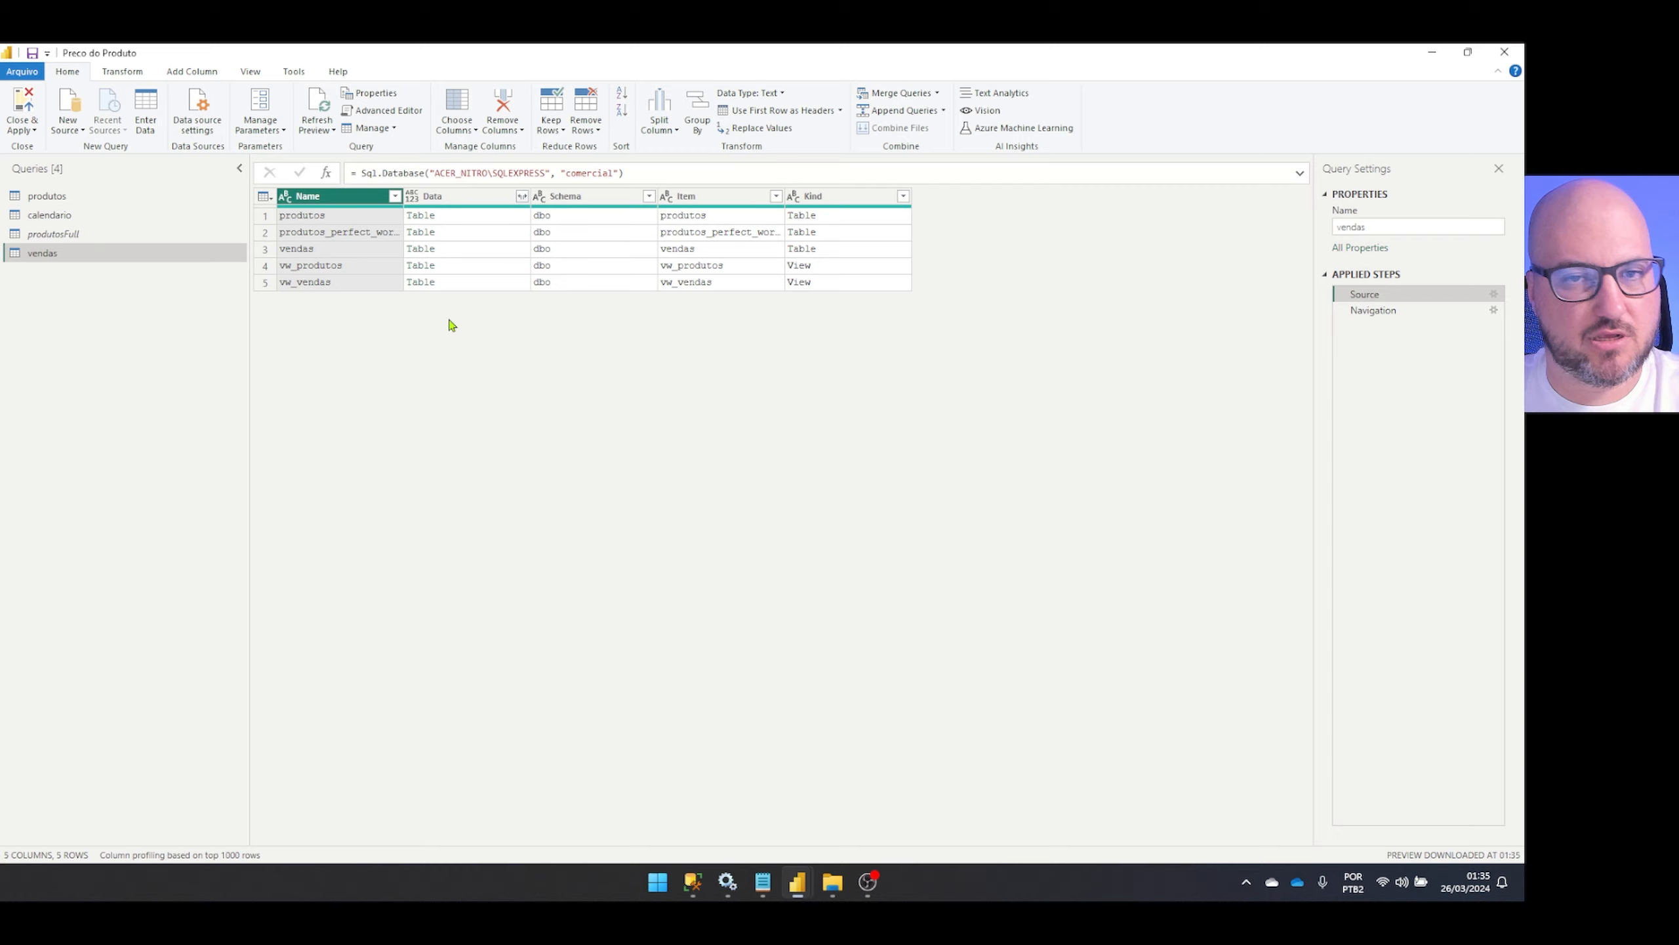
left_click(1386, 314)
left_click(508, 173)
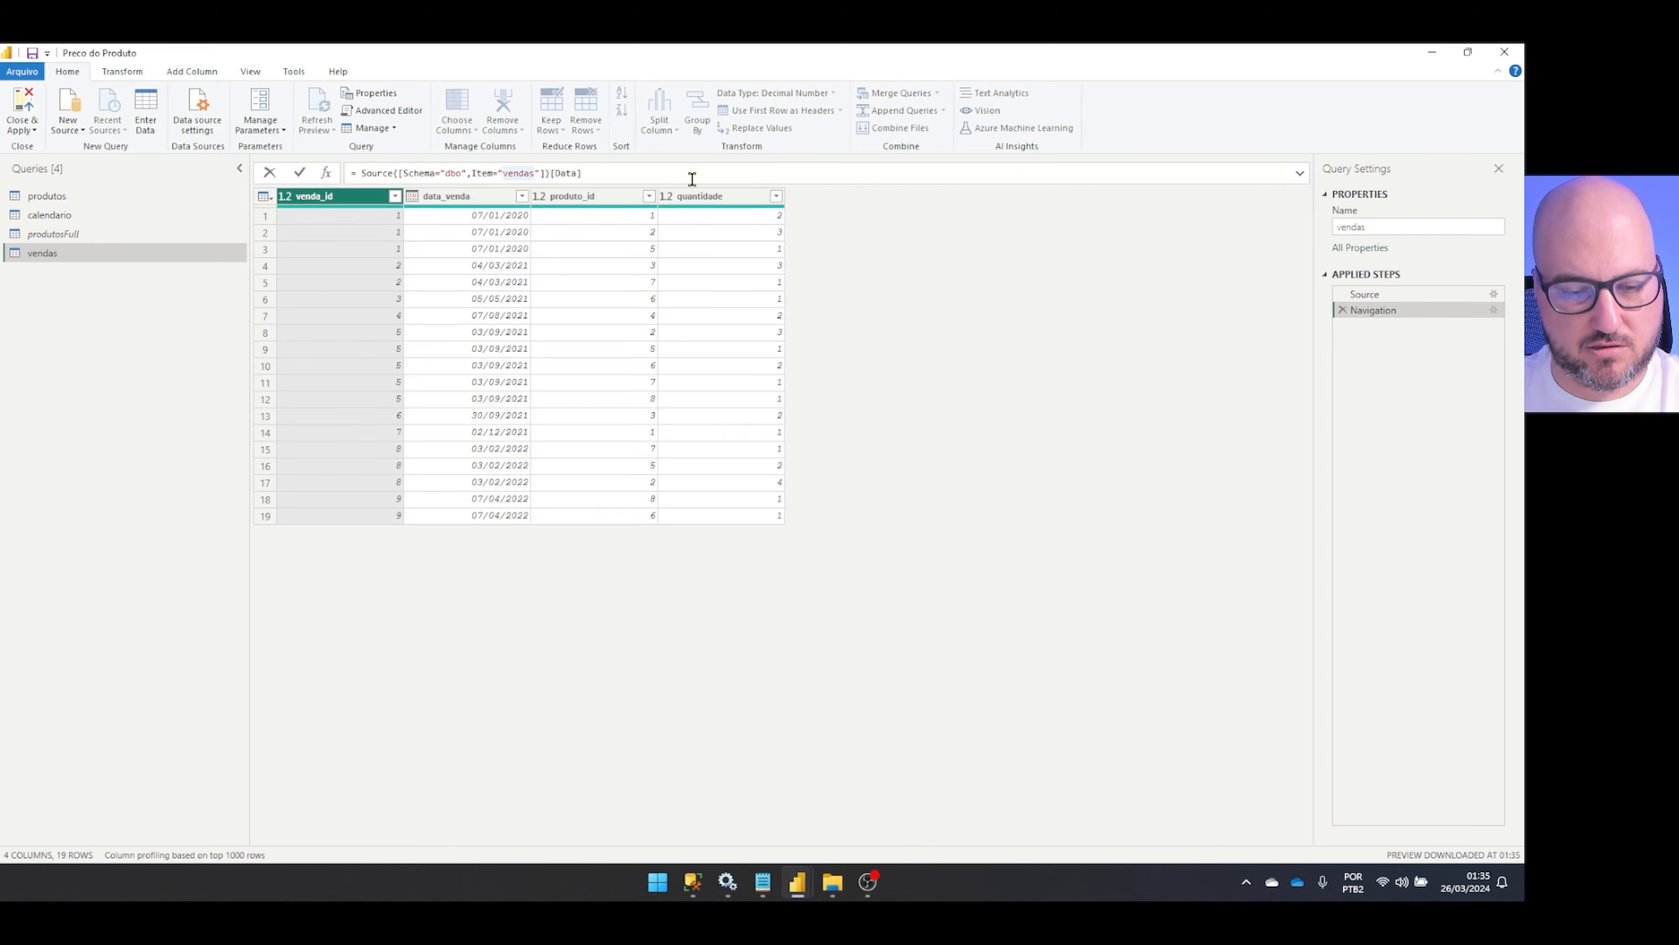
type("vw_")
key("Return")
Delete the produtosFull query
left_click(88, 233)
right_click(89, 234)
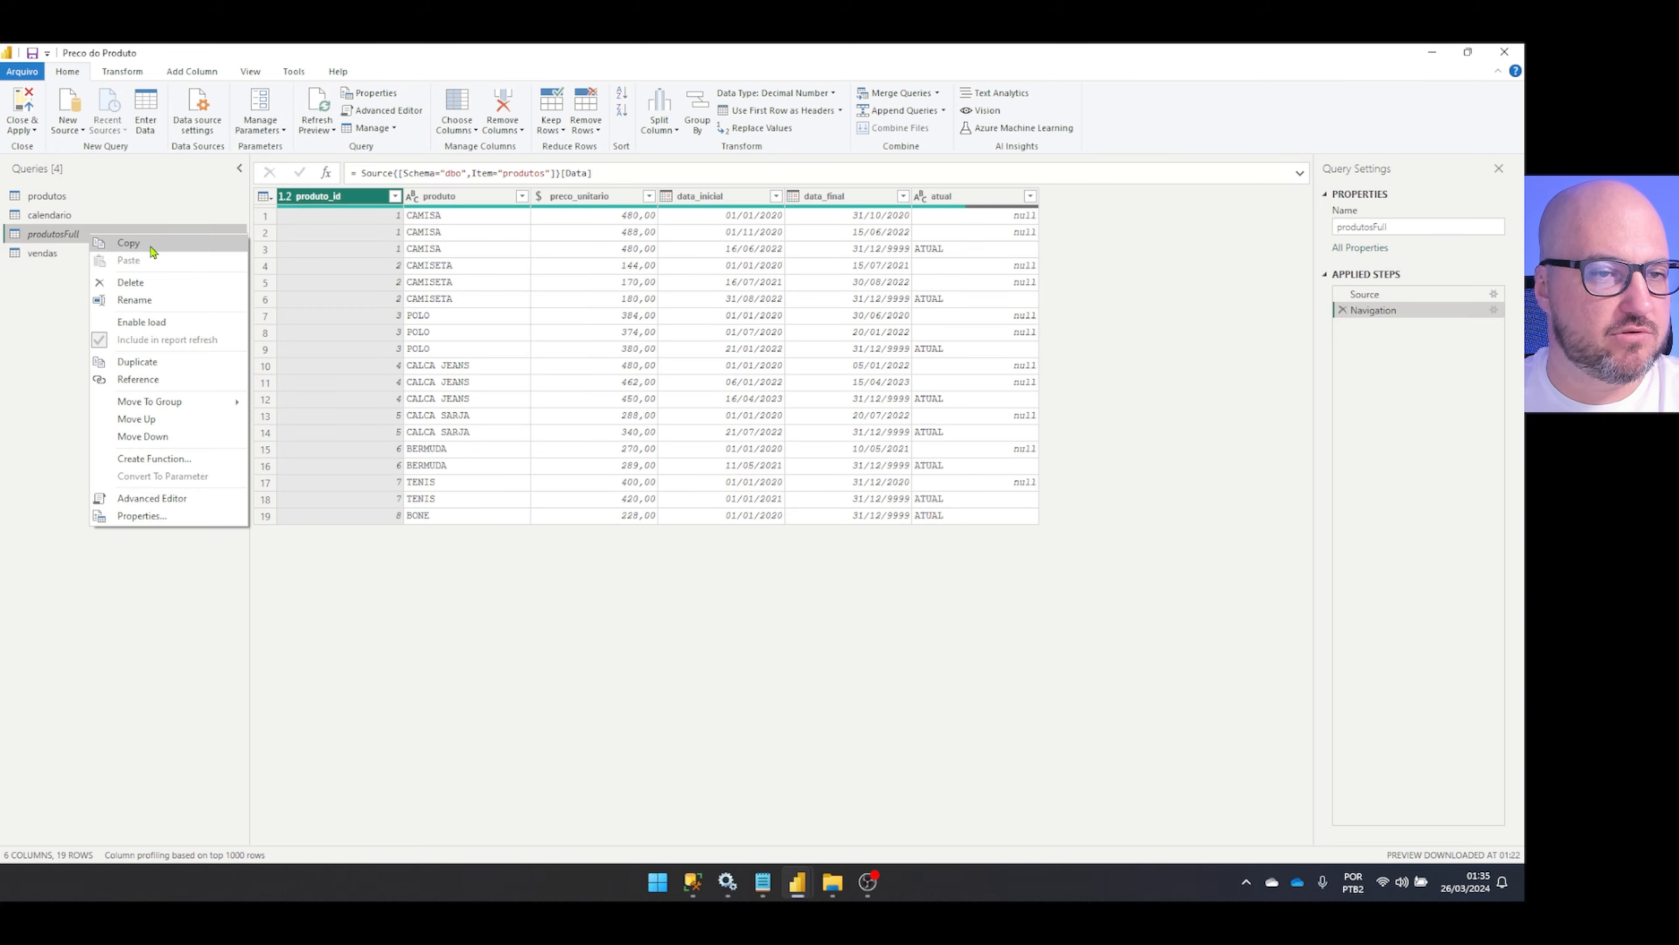
left_click(140, 283)
left_click(820, 487)
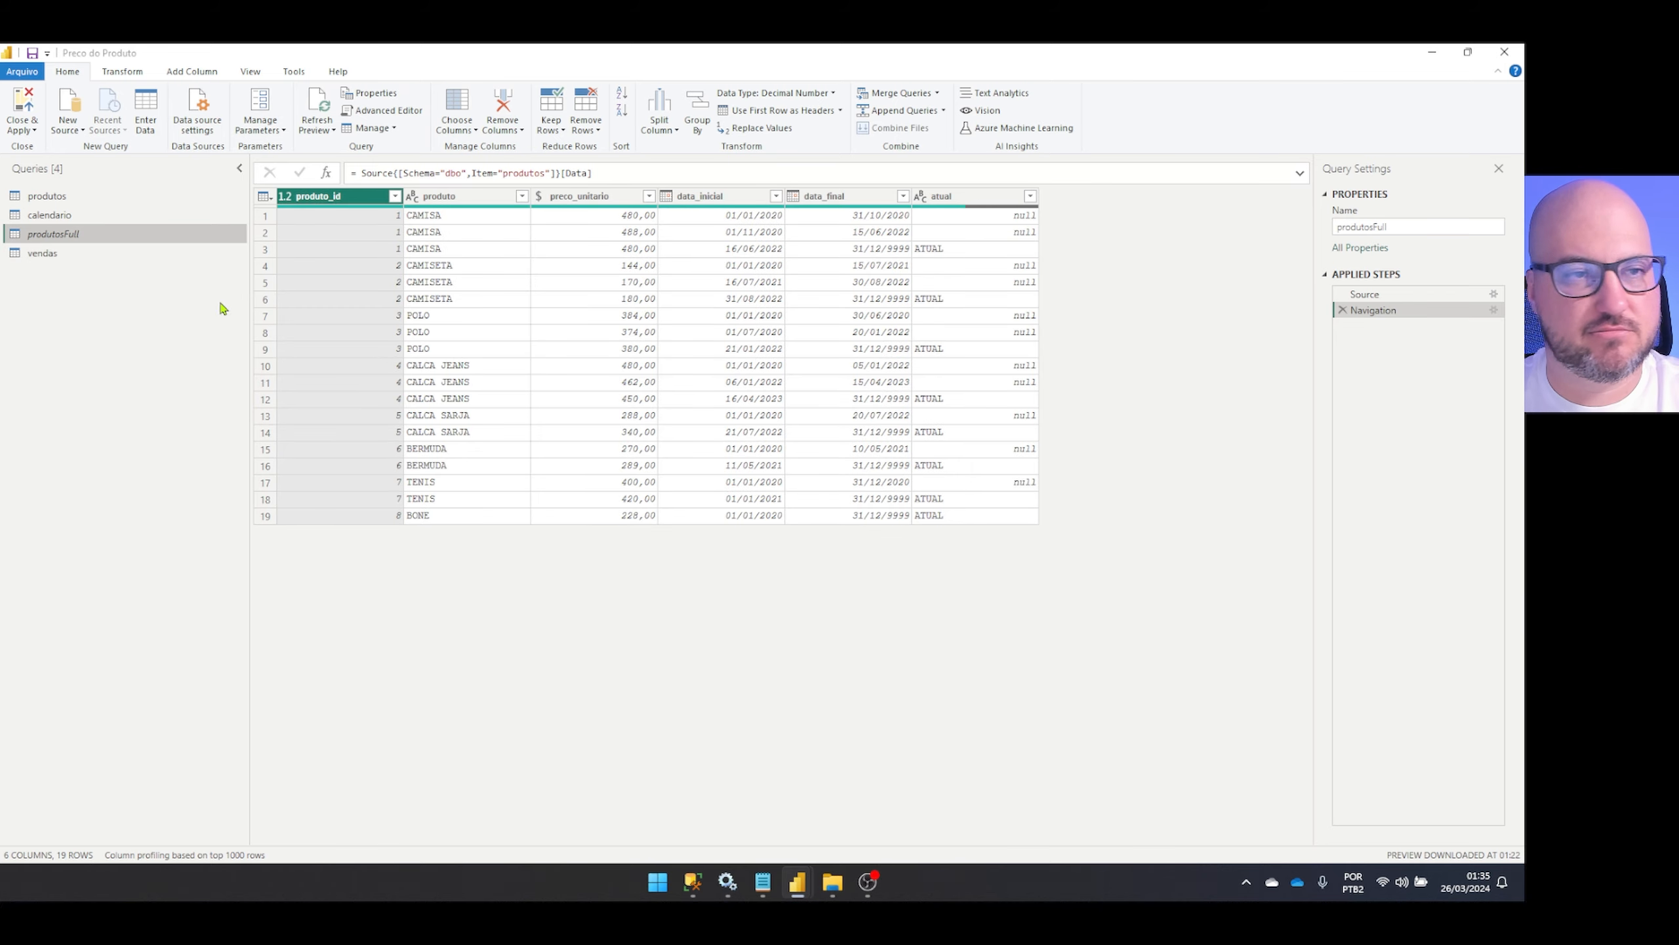
Remove the Table.Distinct wrapper and the produto_id and produto column selection from the produtos query's formula
left_click(106, 196)
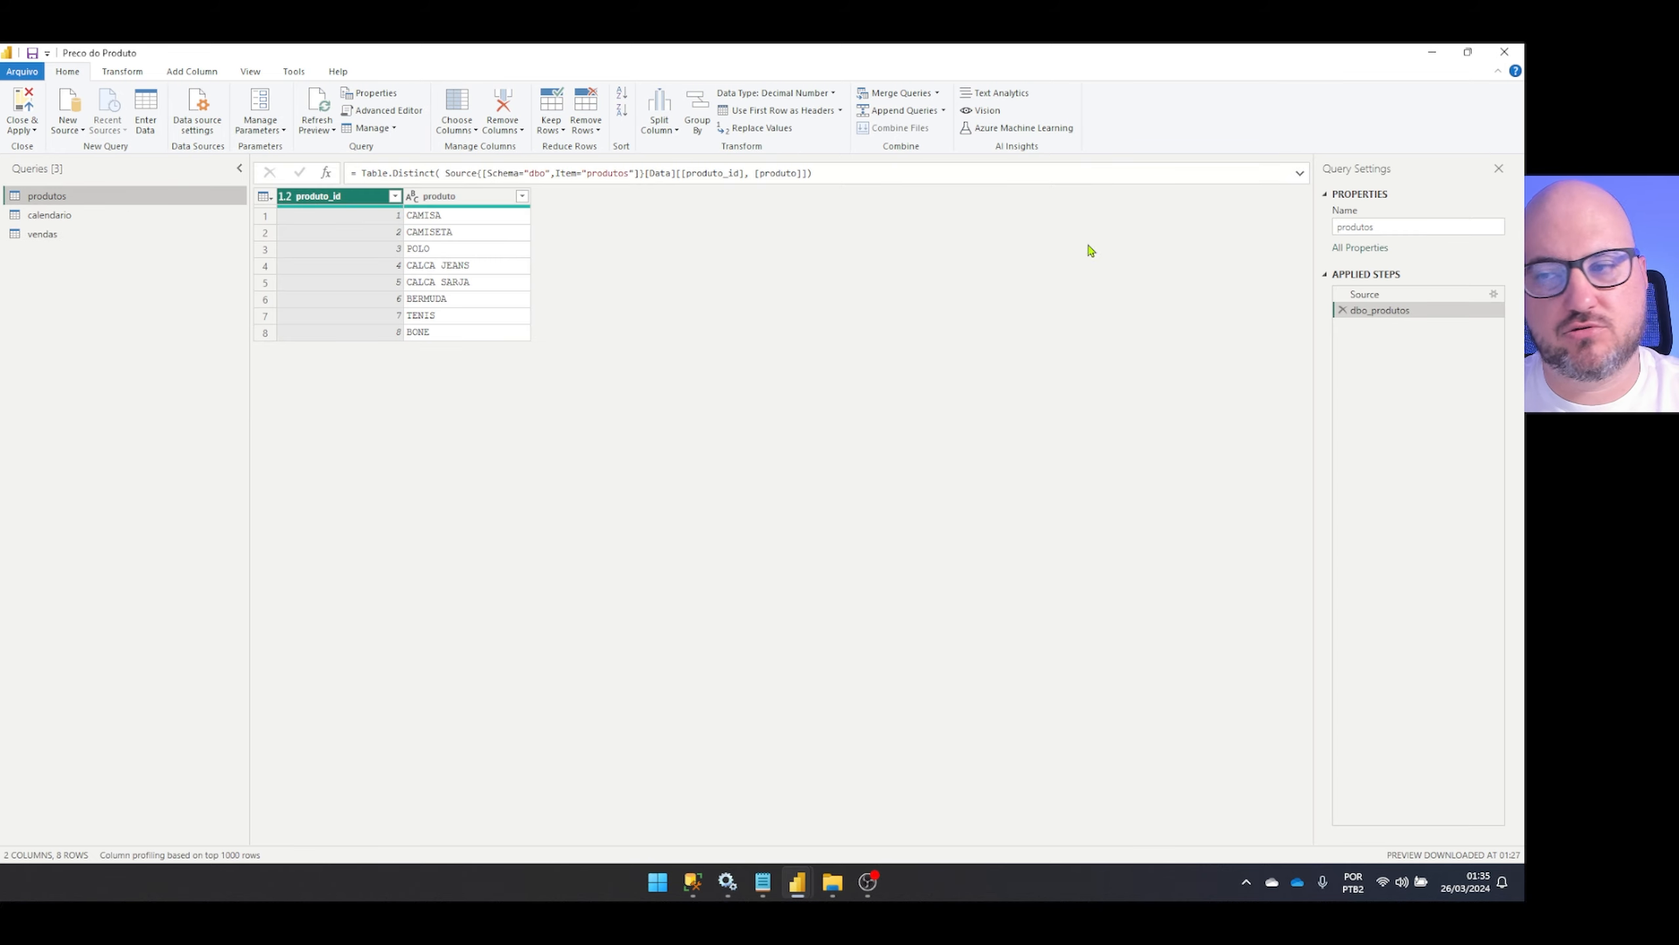
left_click(585, 173)
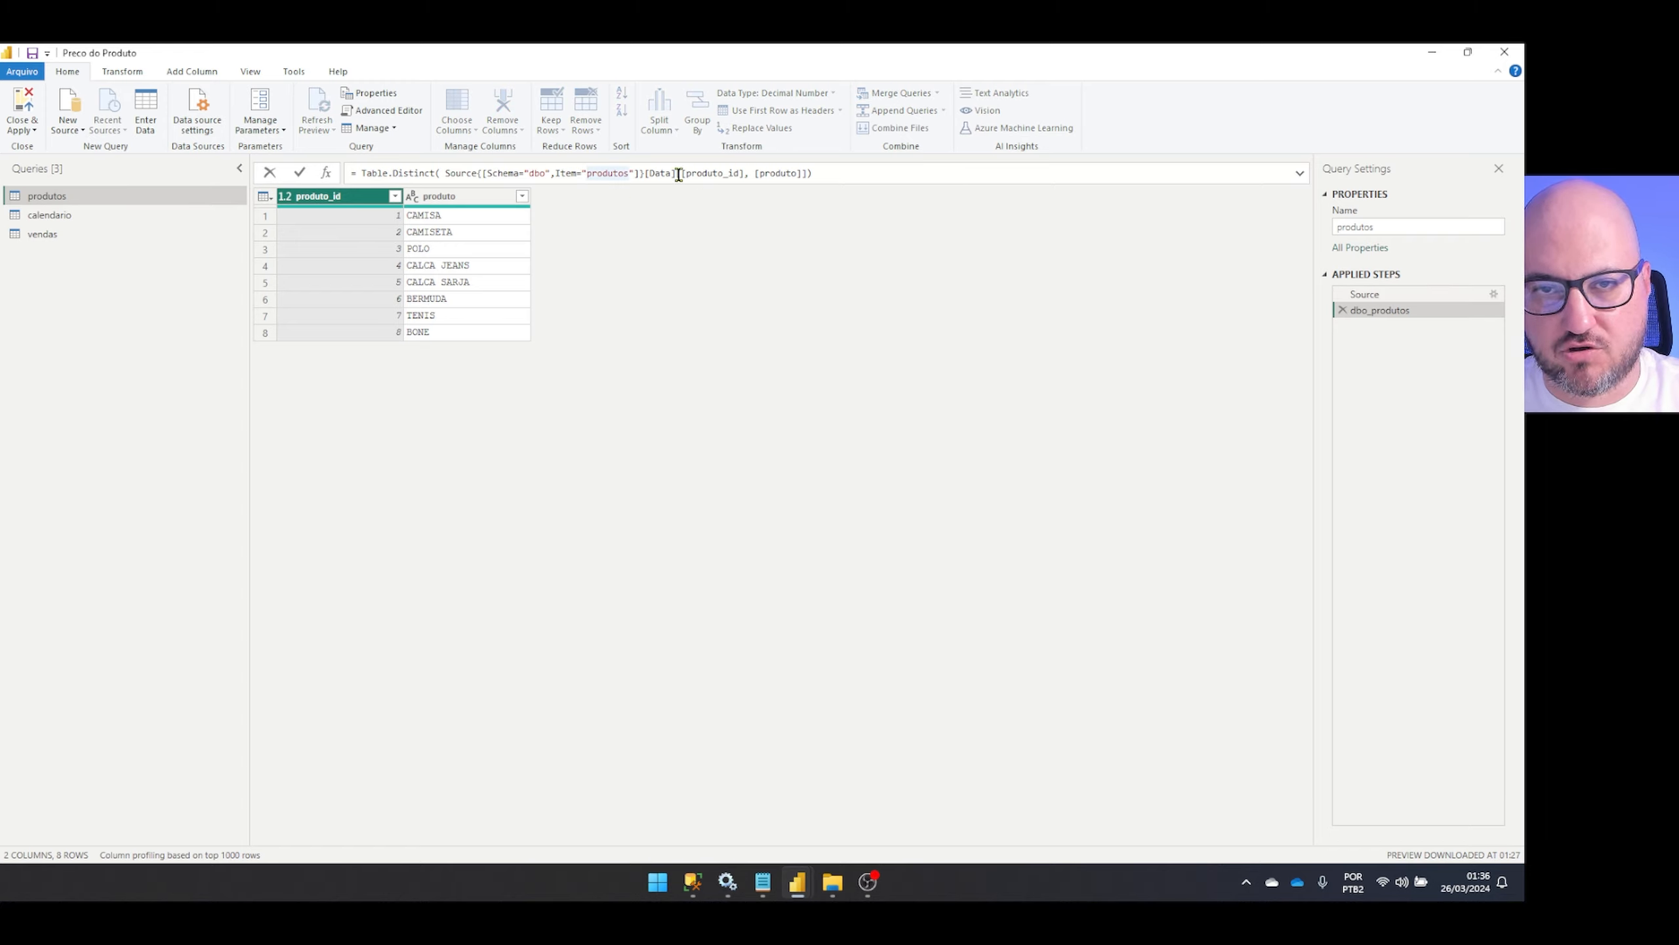
left_click_drag(681, 173, 877, 169)
key("BackSpace")
key("BackSpace")
left_click_drag(444, 173, 361, 173)
key("BackSpace")
Change the produtos query's item to vw_produtos, and apply the query changes to the report
left_click(503, 173)
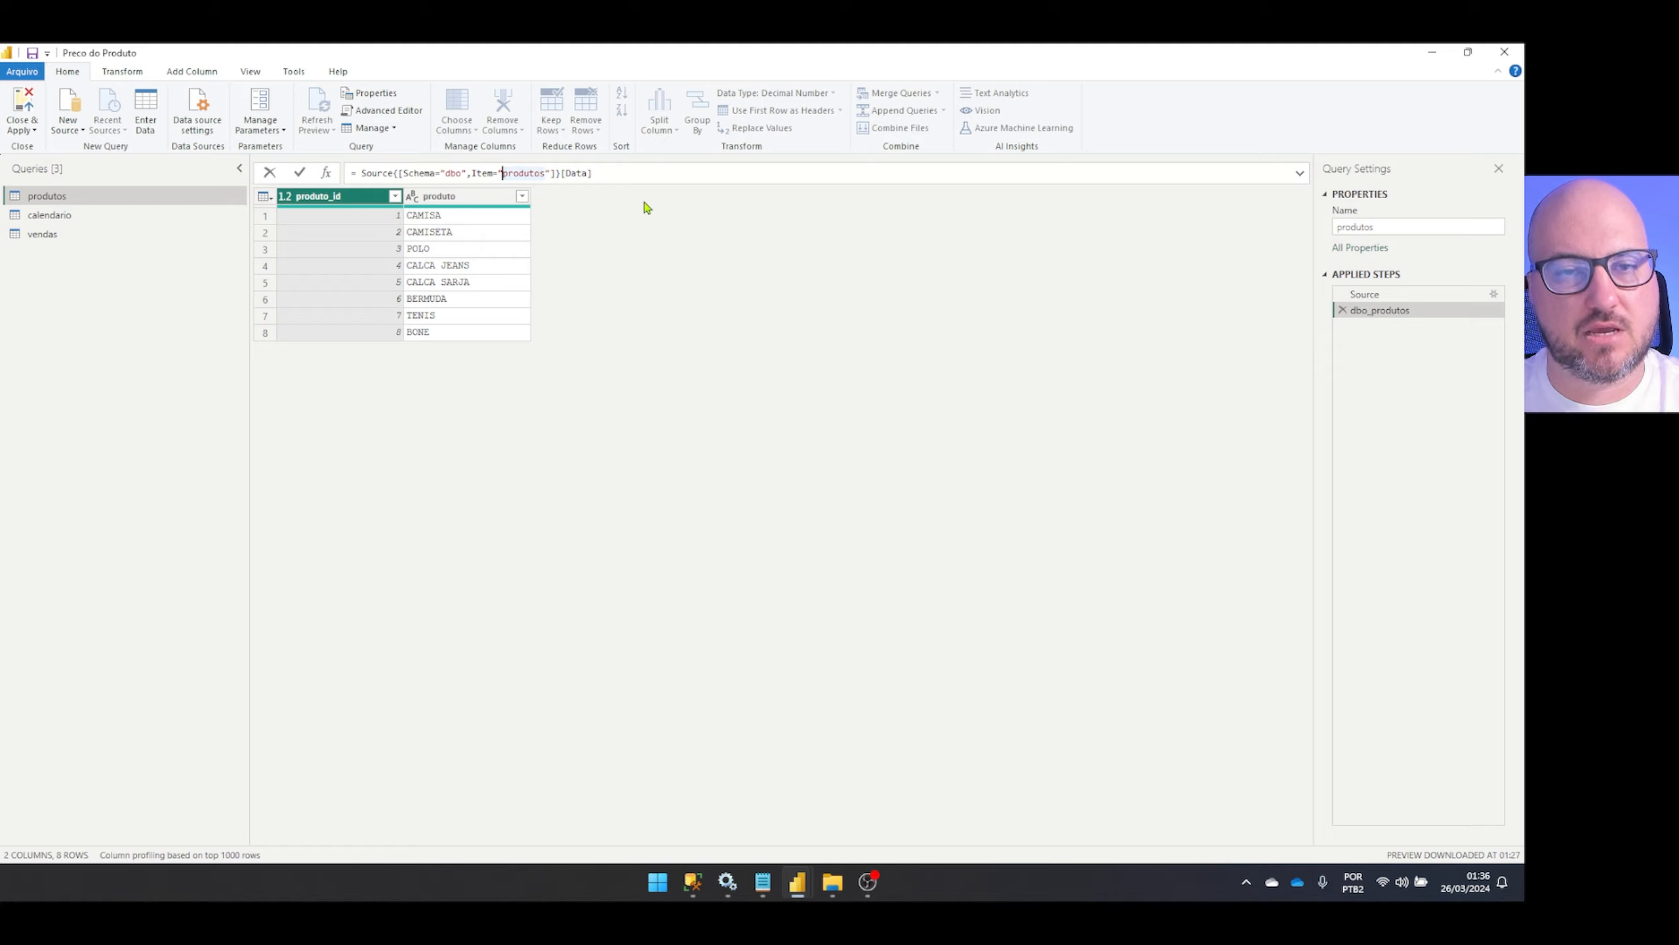
type("vw_")
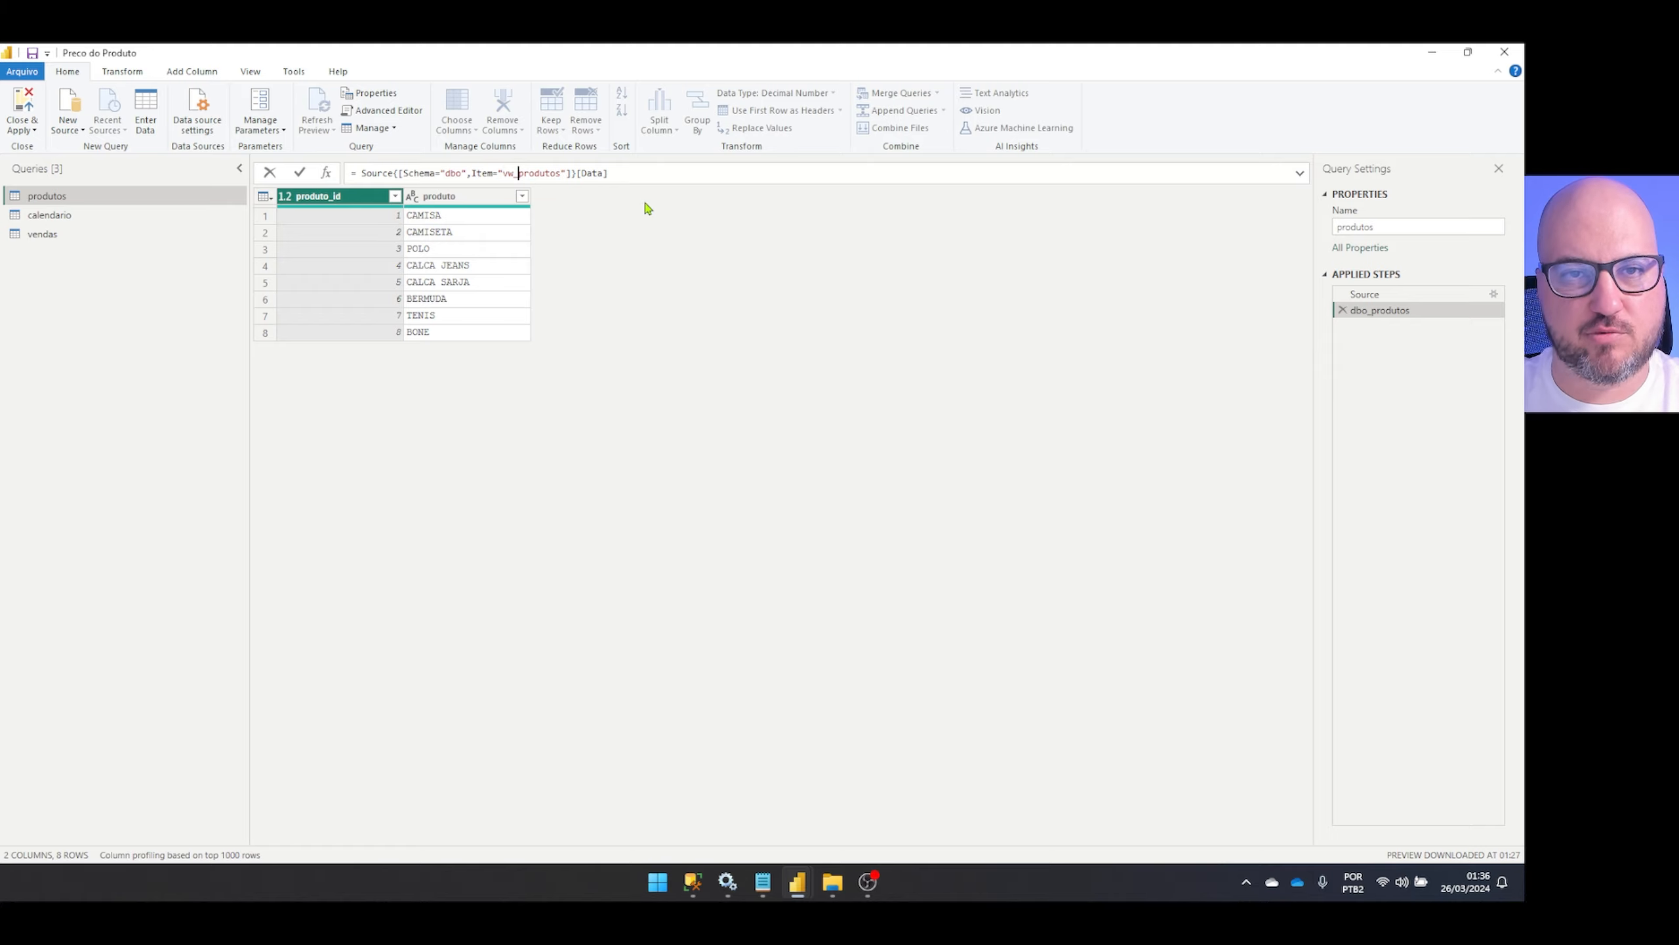
key("Return")
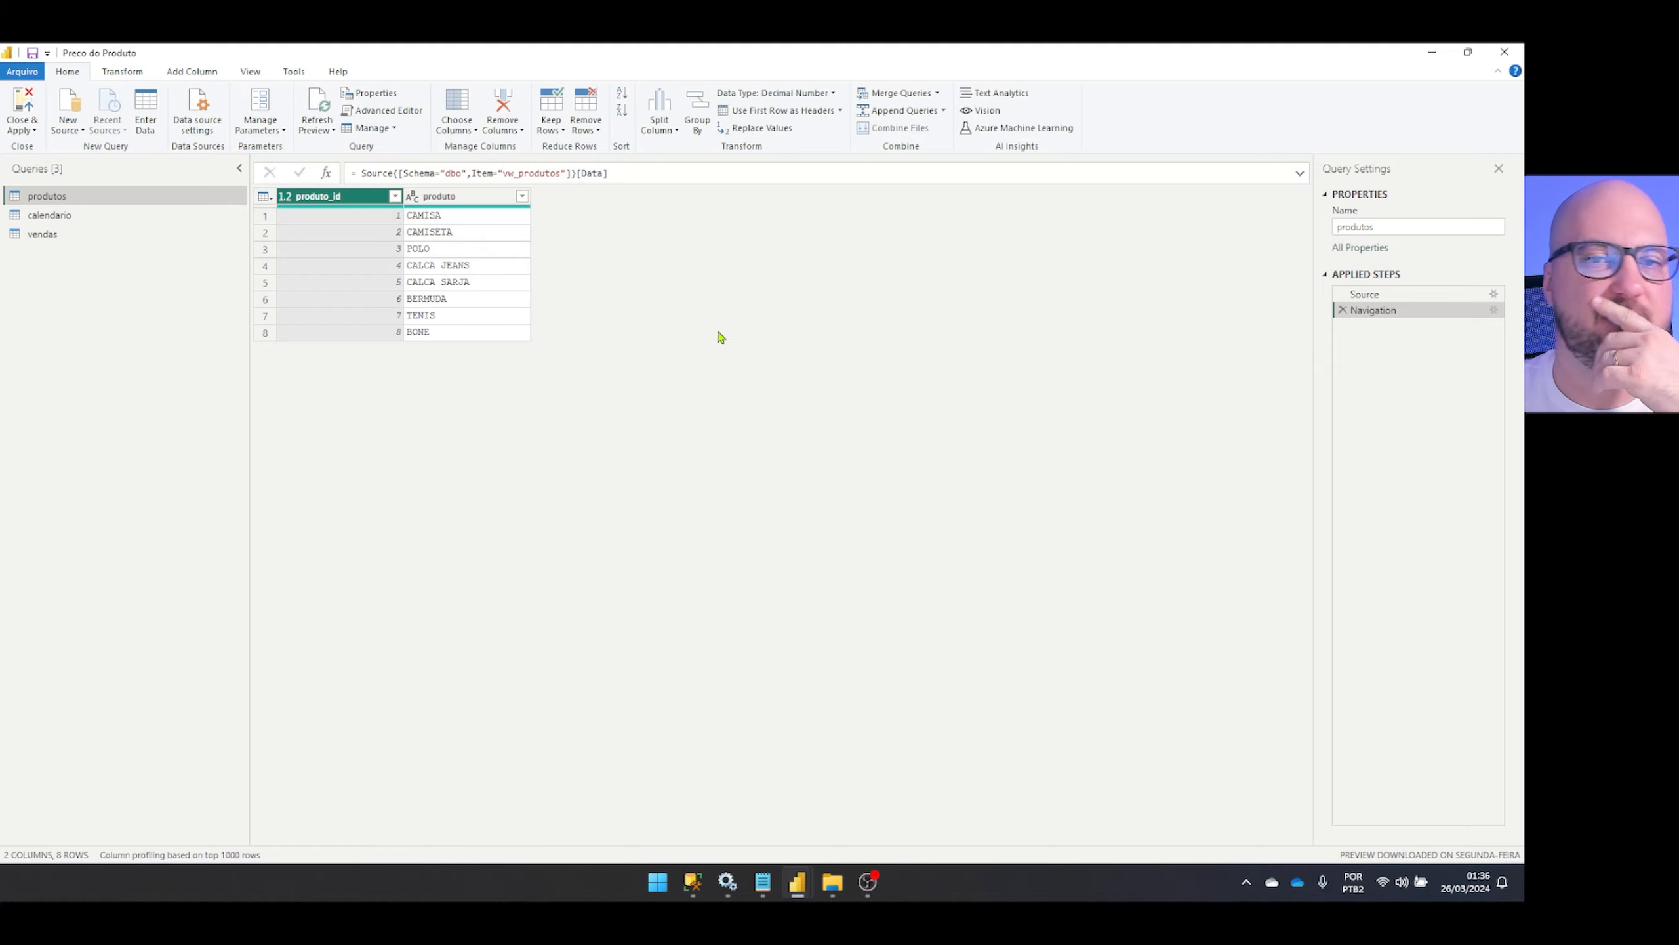
left_click(22, 102)
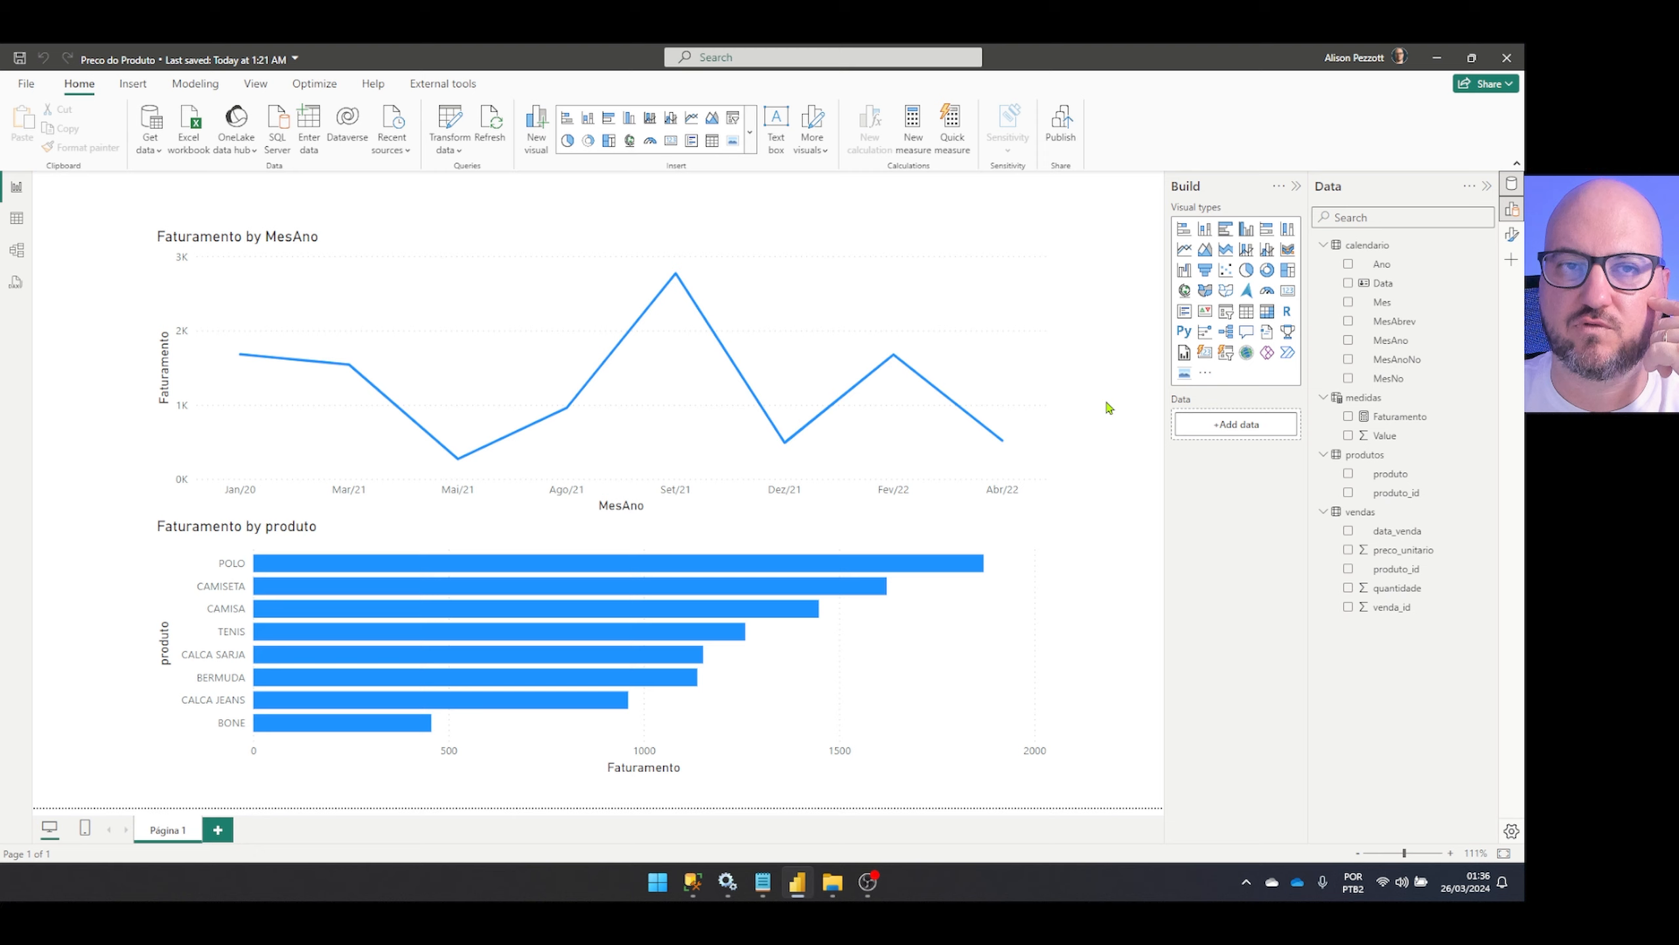